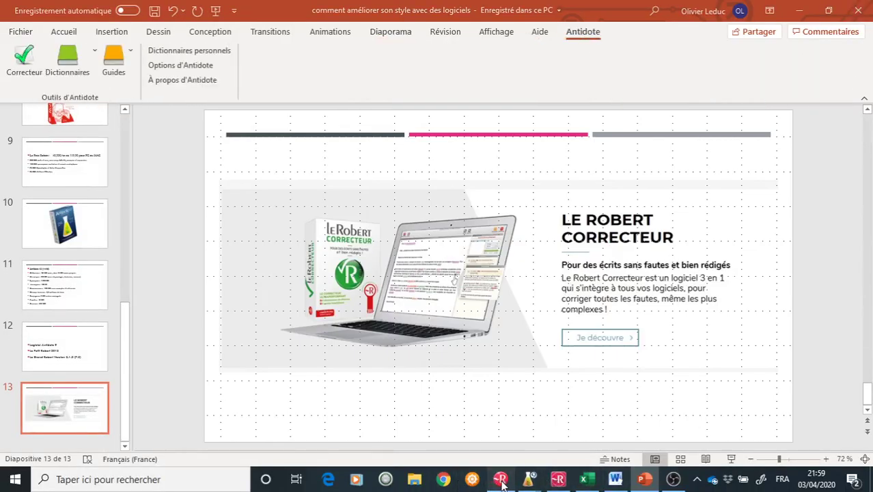
# - Switch to Le Petit Robert and look up the word 'littérature'
pyautogui.click(558, 480)
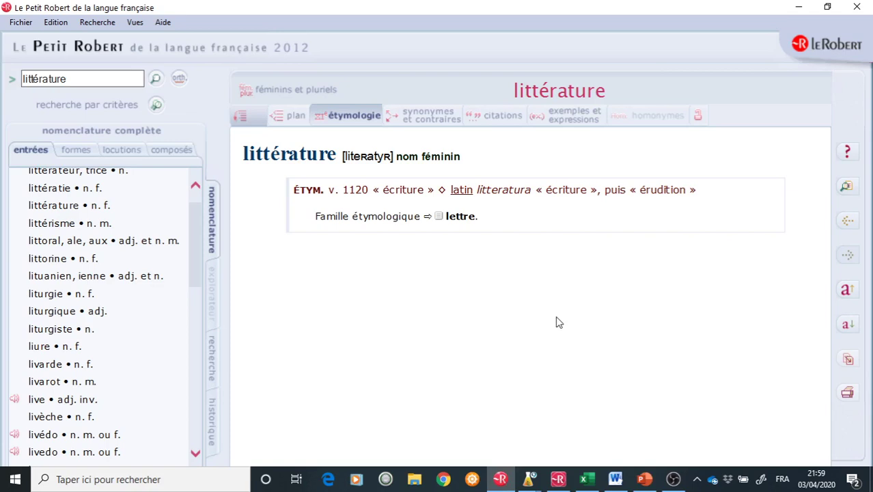
pyautogui.moveTo(89, 79); pyautogui.dragTo(1, 87)
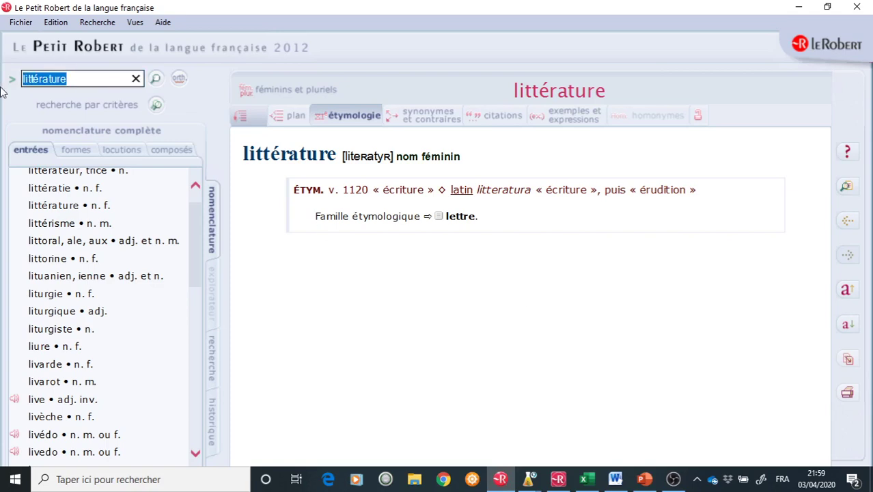
pyautogui.press('BackSpace')
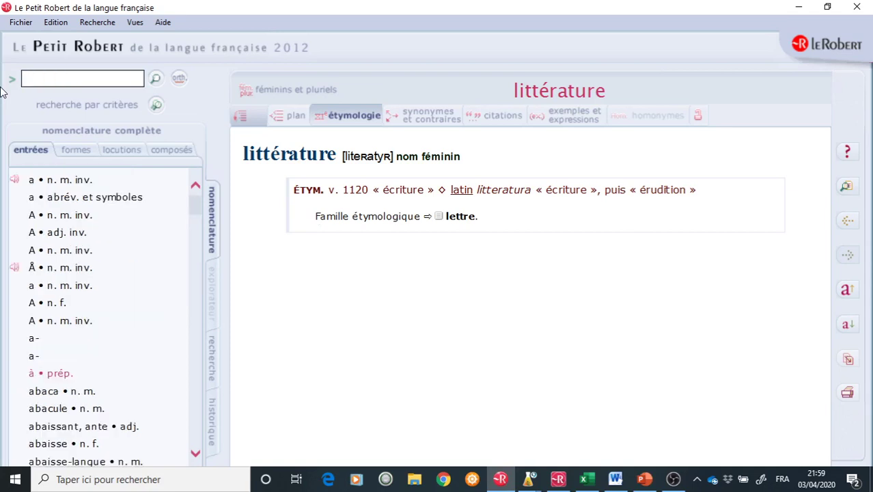
pyautogui.write('li')
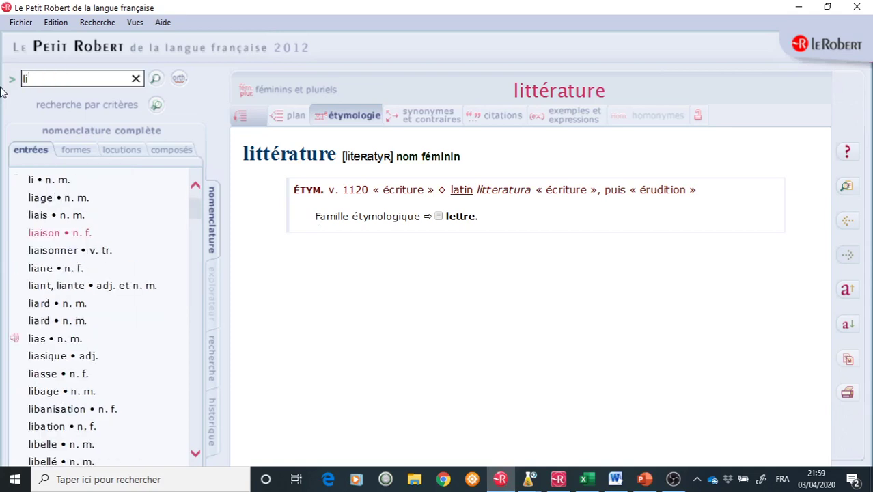
pyautogui.write('ttérature')
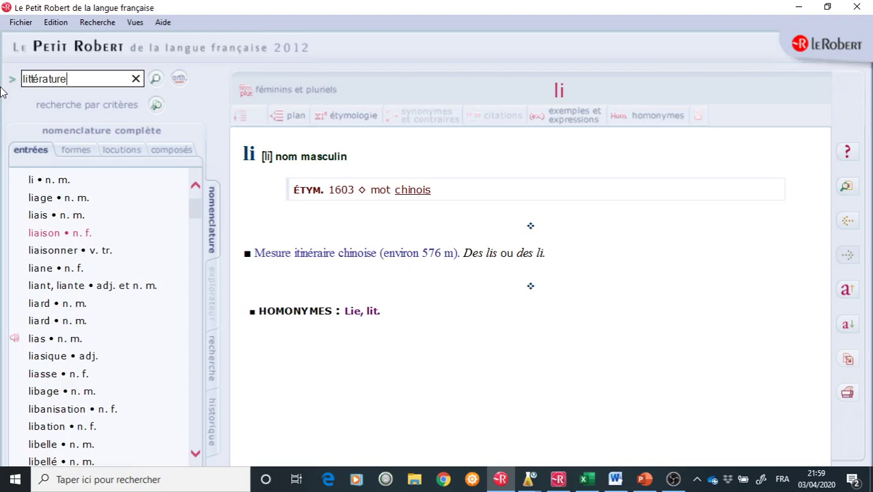
pyautogui.scroll(-5, 72, 230)
pyautogui.scroll(6, 72, 300)
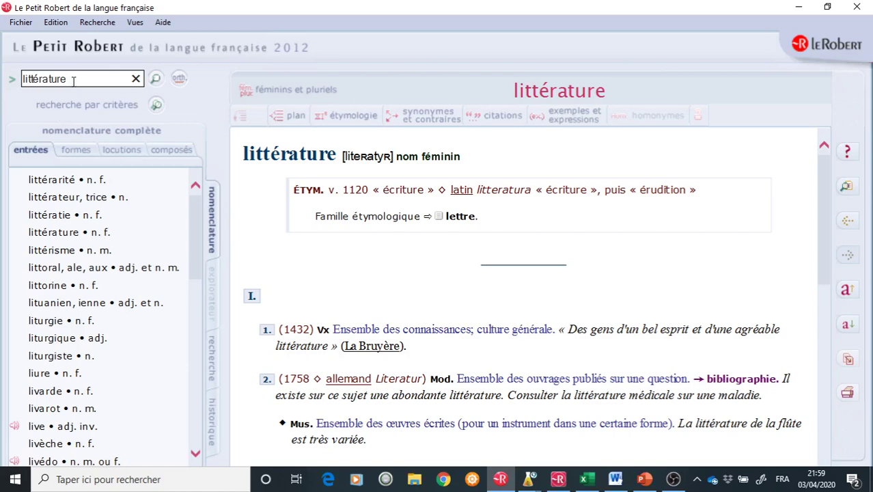
# - Enter 'littérature' in the dictionary search again and read through its article
pyautogui.press('BackSpace')
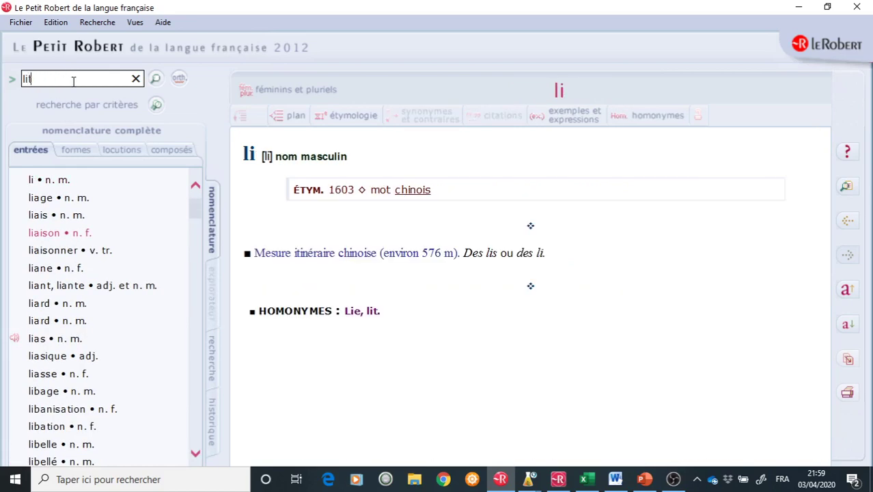
pyautogui.write('ttérat')
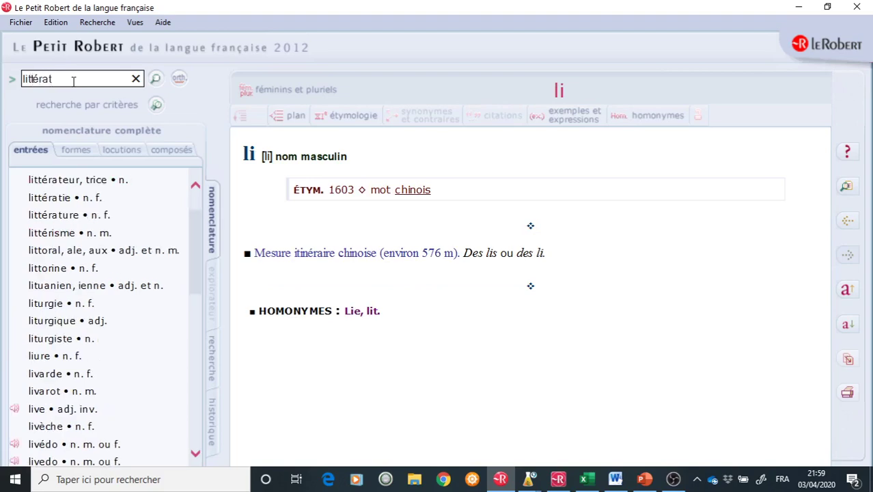
pyautogui.write('ure')
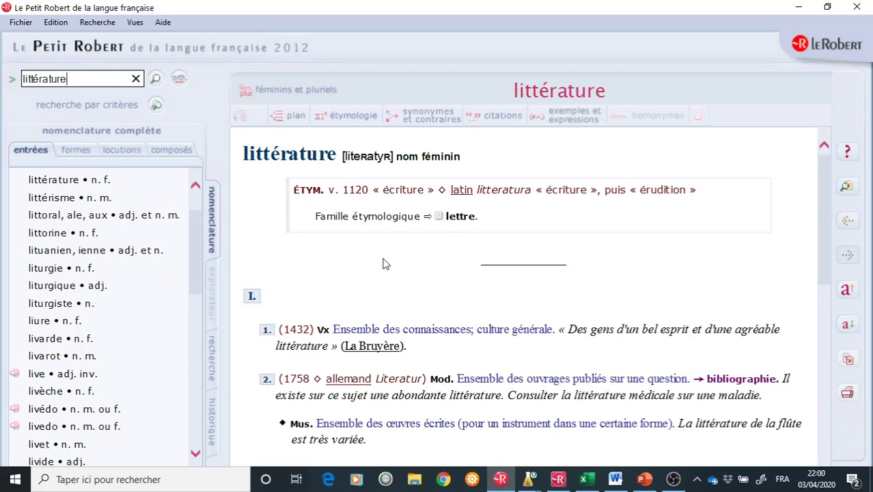
pyautogui.scroll(-8, 383, 264)
pyautogui.scroll(8, 384, 264)
pyautogui.scroll(-8, 383, 263)
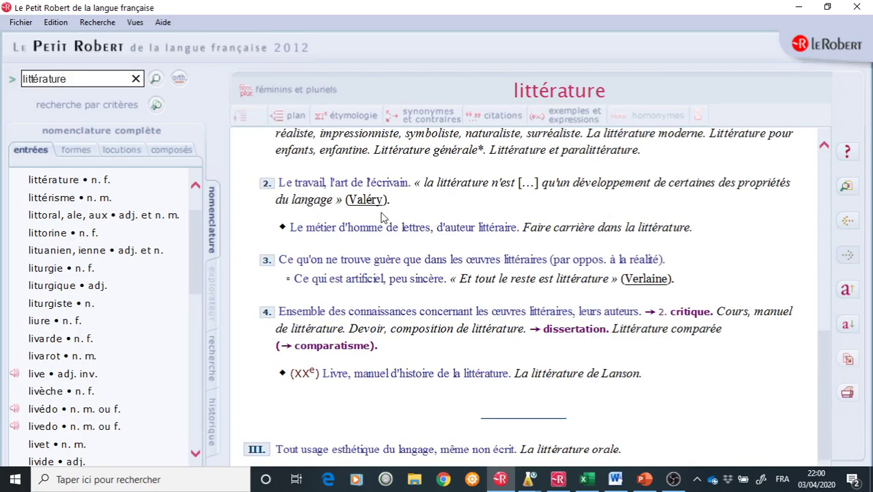
pyautogui.scroll(8, 383, 218)
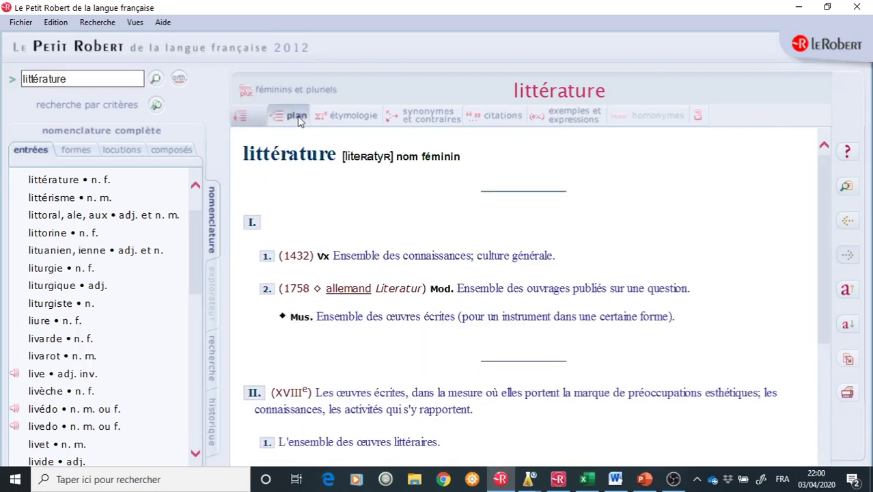
# - Browse the etymology, synonyms and citations of 'littérature', consulting the cross-referenced article 'critique' along the way
pyautogui.click(360, 122)
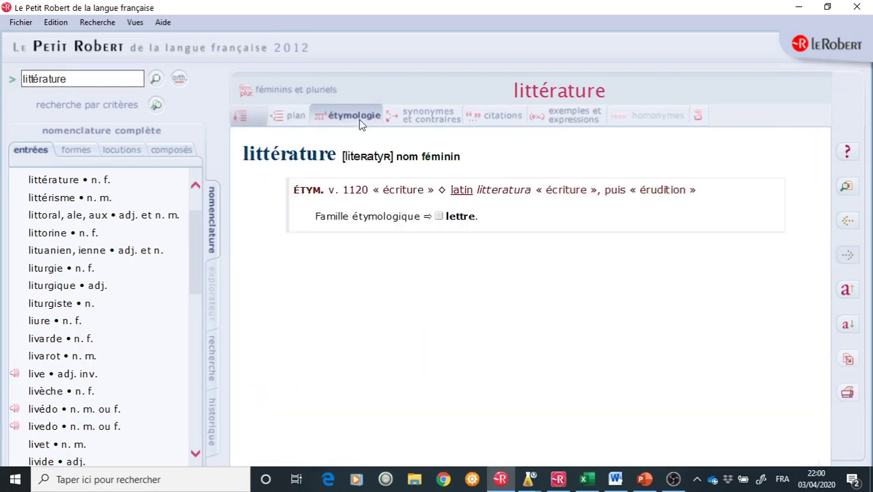
pyautogui.click(427, 122)
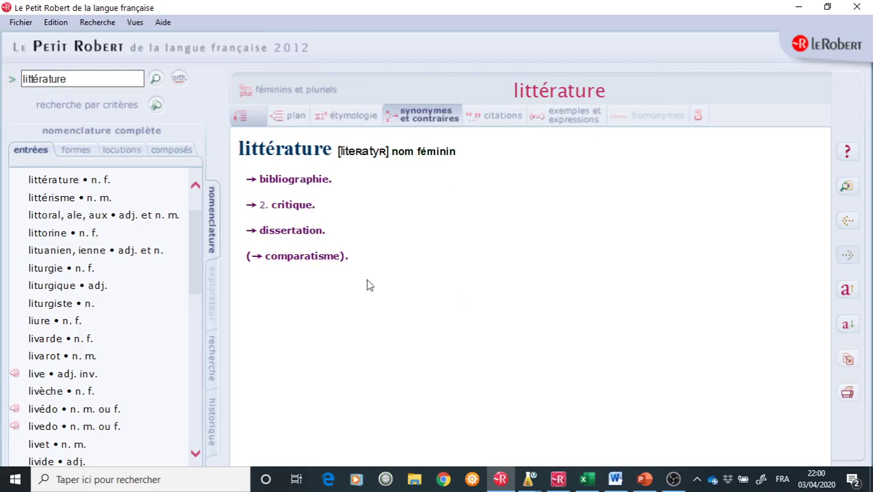
pyautogui.click(300, 207)
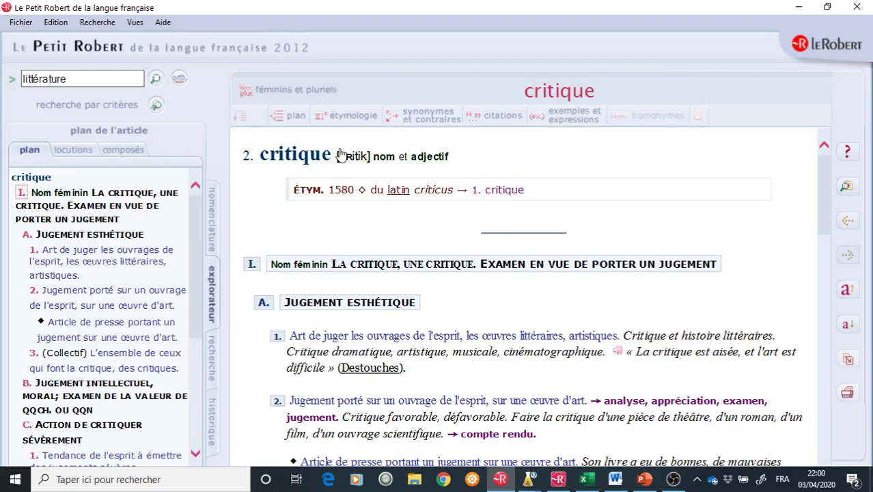
pyautogui.click(848, 222)
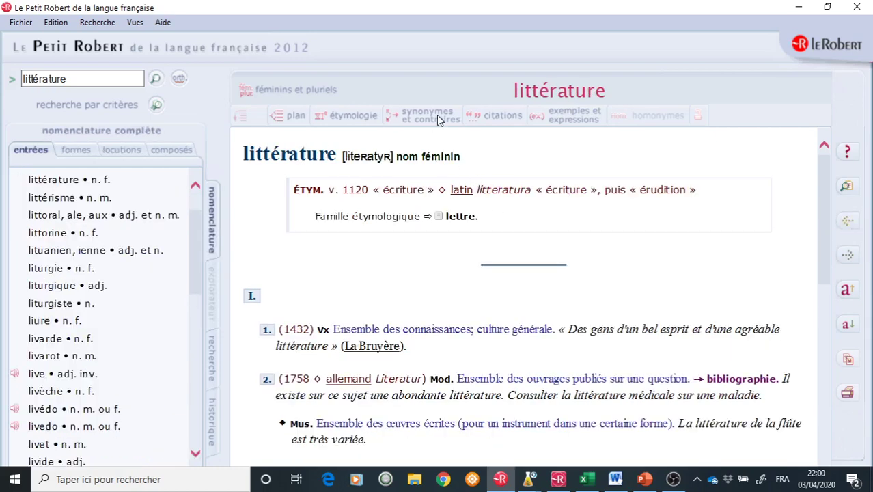
pyautogui.click(497, 115)
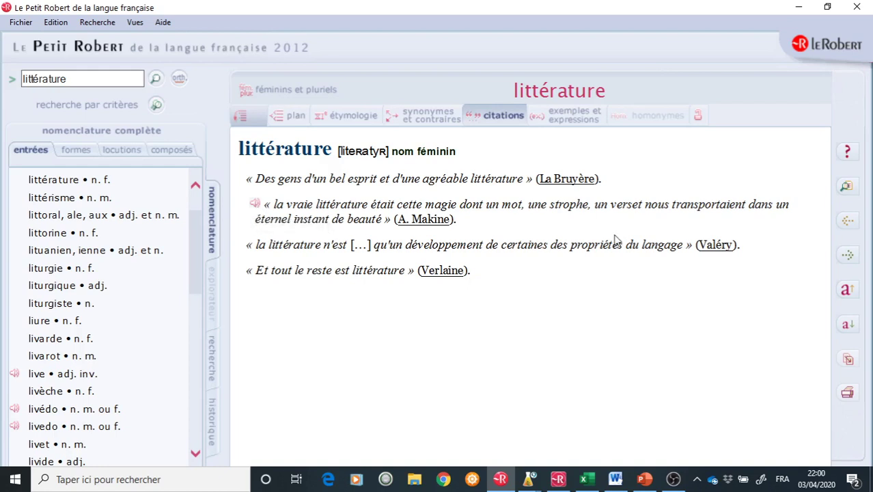
# - Switch to OBS Studio and unmute the desktop audio source 'Audio du Bureau', leaving the recording running
pyautogui.click(800, 8)
pyautogui.click(800, 8)
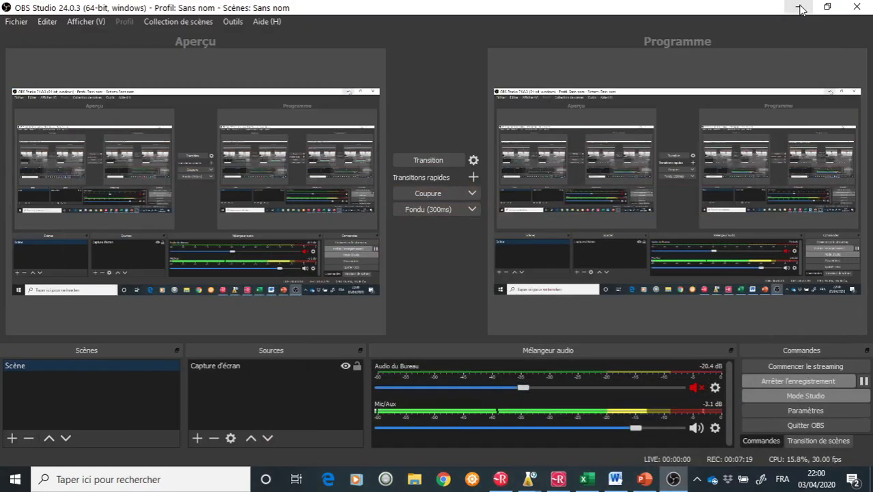
pyautogui.click(696, 387)
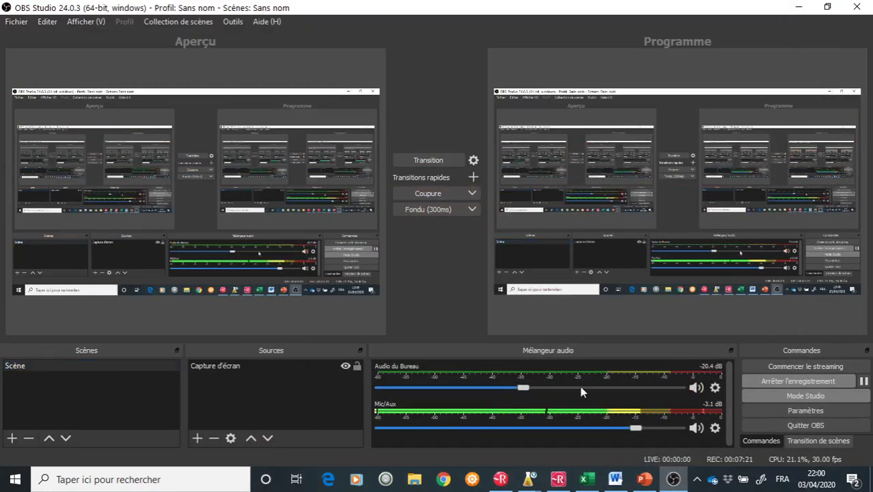
pyautogui.click(798, 8)
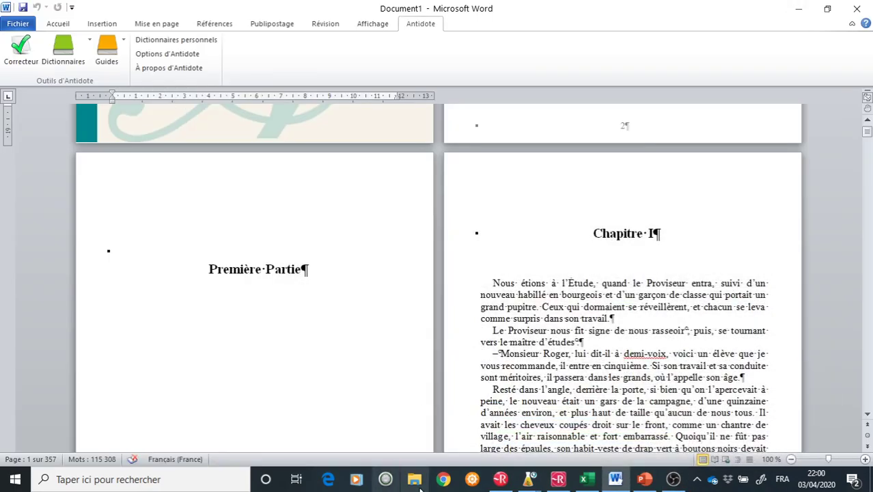
# - Return to Le Petit Robert and review the examples and expressions given for 'littérature'
pyautogui.click(558, 480)
pyautogui.click(501, 479)
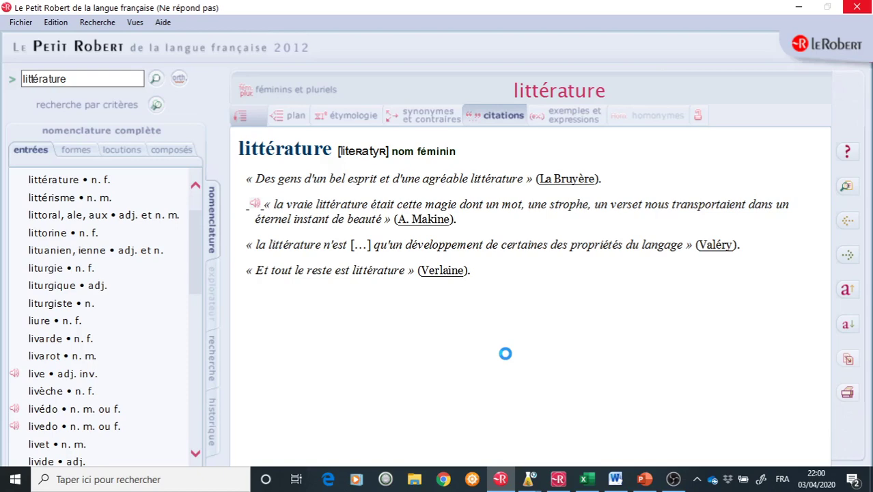
pyautogui.click(573, 117)
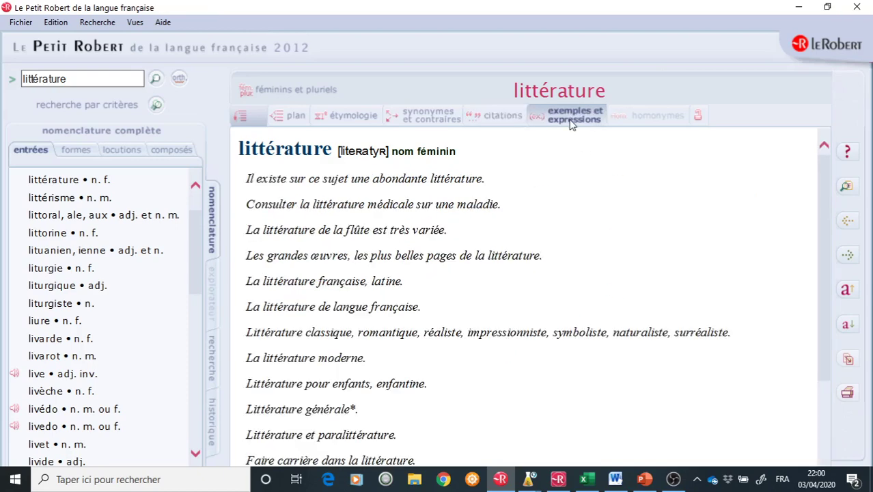
pyautogui.scroll(-3, 505, 222)
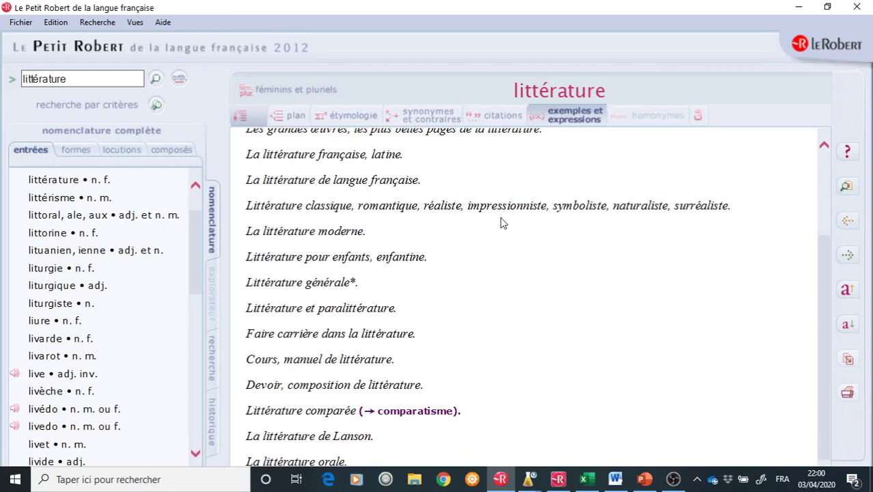
pyautogui.scroll(3, 502, 223)
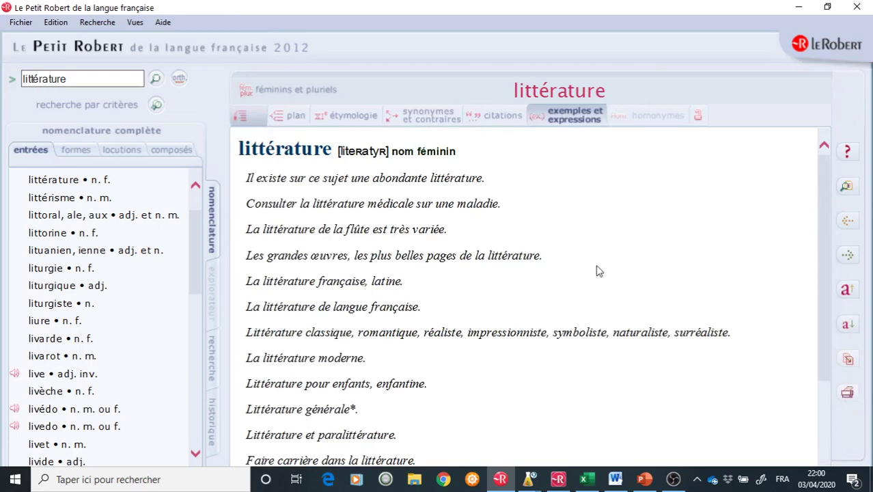
pyautogui.scroll(-5, 593, 247)
pyautogui.scroll(5, 443, 191)
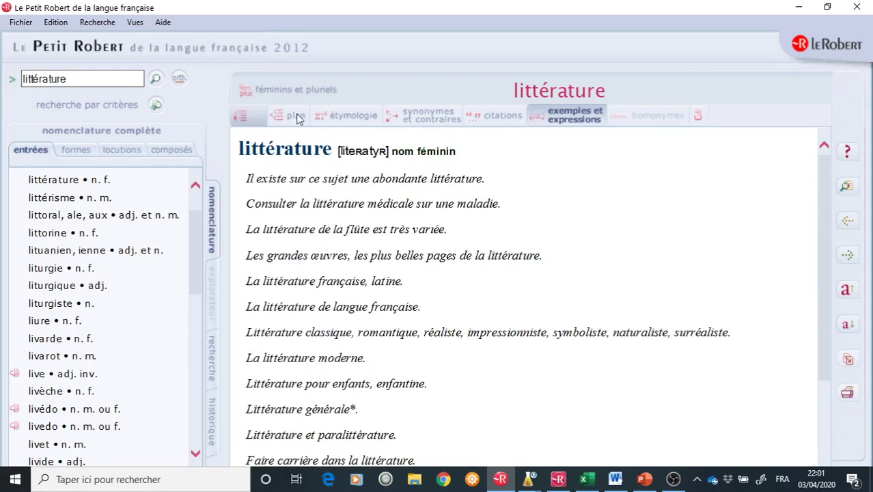
# - Display the outline of senses for the 'littérature' article and skim through it
pyautogui.click(348, 116)
pyautogui.click(296, 116)
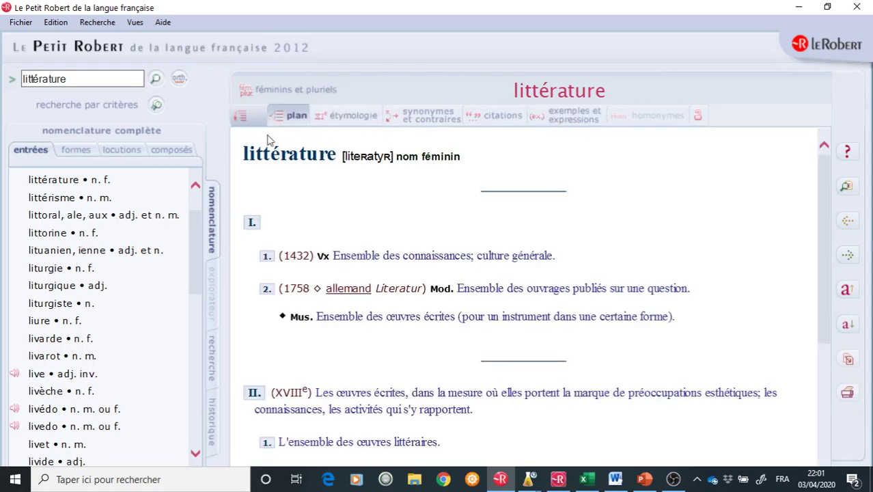
pyautogui.scroll(-3, 400, 287)
pyautogui.scroll(3, 401, 287)
# - Look up the verb 'prendre' in Le Petit Robert and skim its article
pyautogui.click(41, 79)
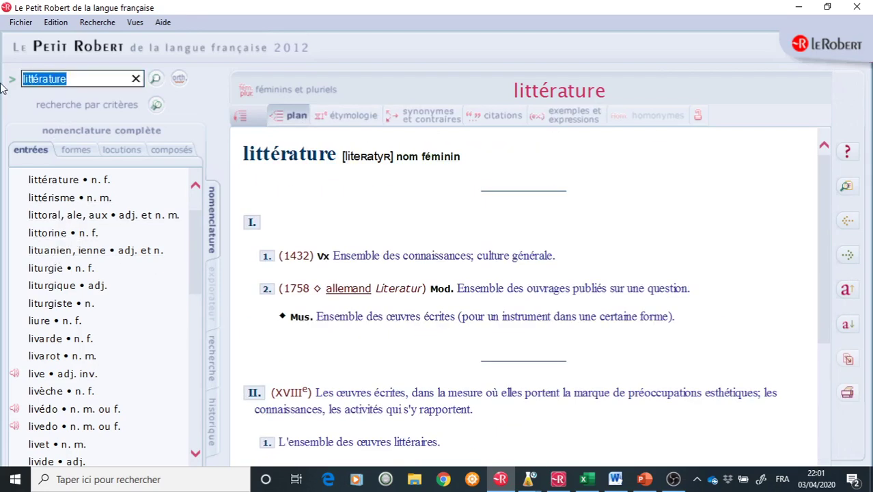
pyautogui.write('pren')
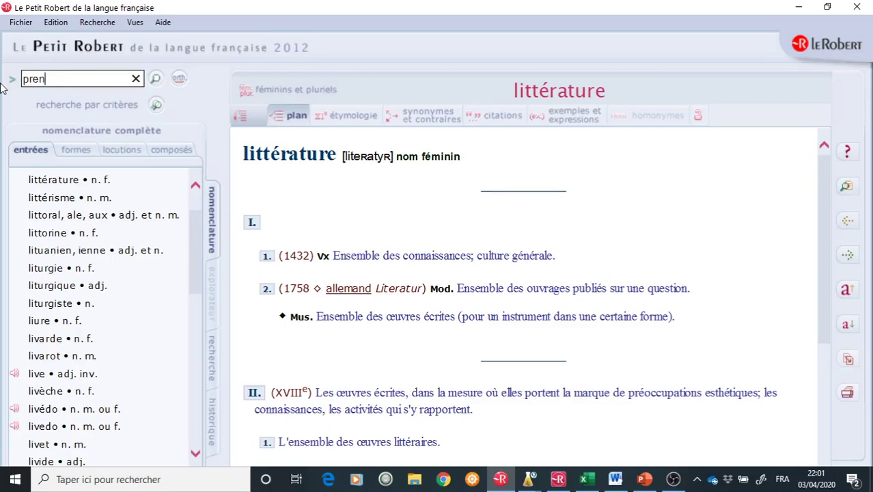
pyautogui.write('dre')
pyautogui.press('Return')
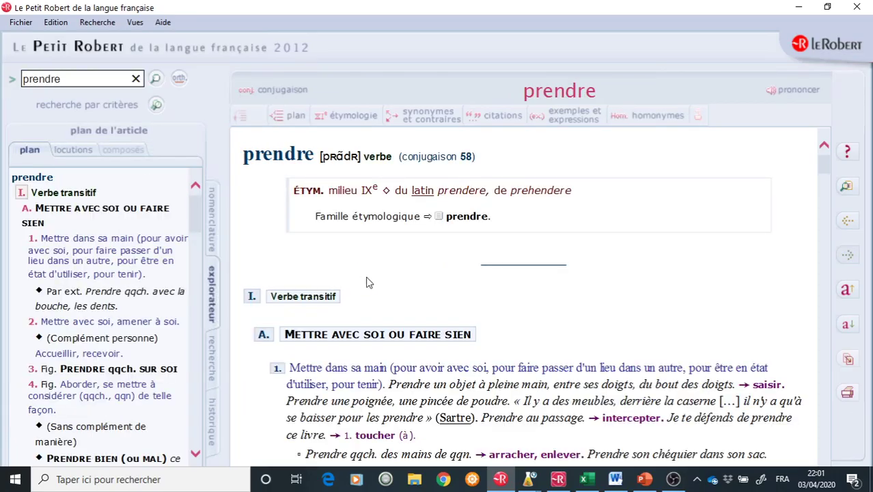
pyautogui.scroll(-8, 364, 264)
pyautogui.scroll(-15, 364, 263)
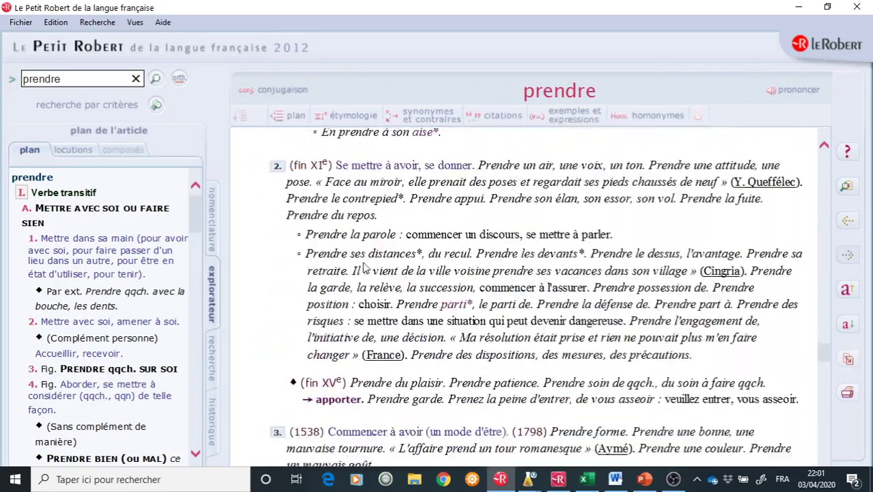
pyautogui.scroll(5, 364, 262)
pyautogui.scroll(6, 365, 260)
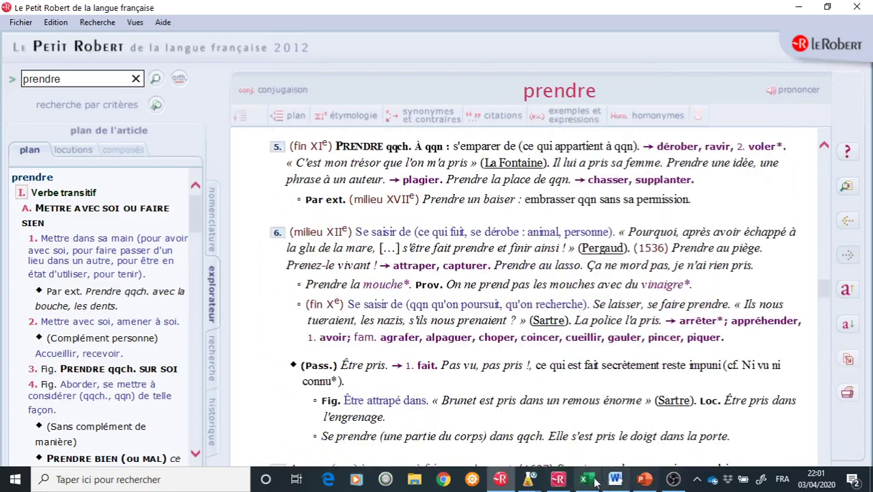
# - Switch to Le Grand Robert and look up the verb 'prendre' with a simple search
pyautogui.click(558, 479)
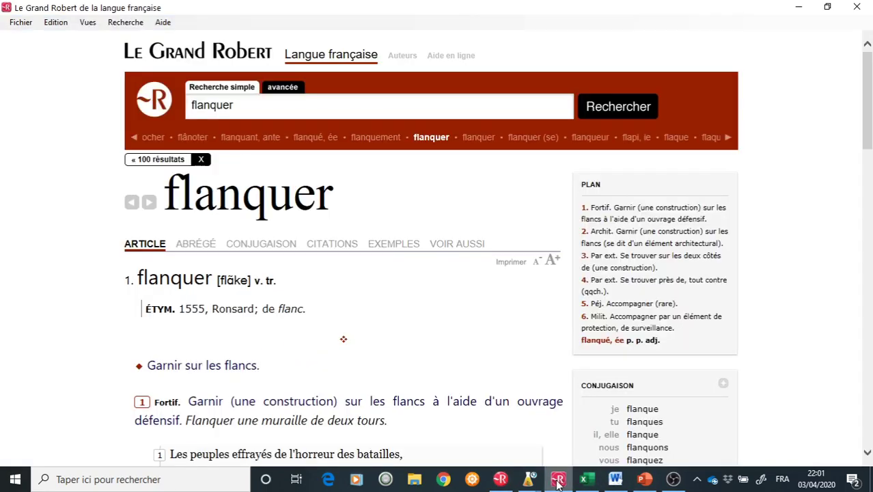
pyautogui.click(240, 104)
pyautogui.write('predn')
pyautogui.press('BackSpace')
pyautogui.press('BackSpace')
pyautogui.write('nd')
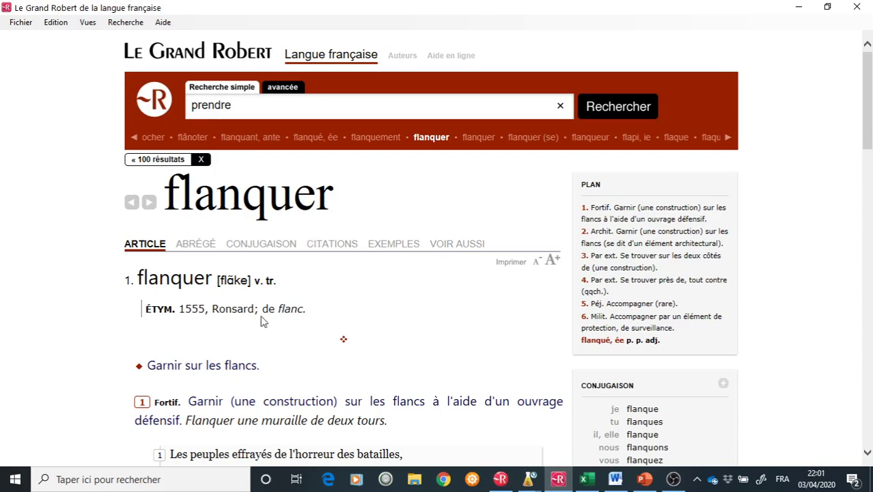
pyautogui.press('Return')
# - Skim the Grand Robert article on 'prendre' and display the verb's conjugation tables
pyautogui.scroll(-3, 256, 275)
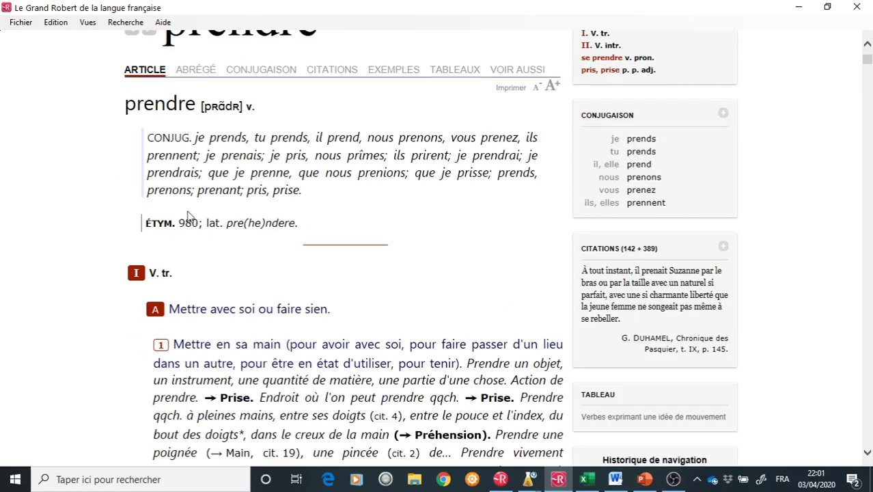
pyautogui.scroll(3, 190, 216)
pyautogui.scroll(-3, 300, 258)
pyautogui.scroll(3, 302, 258)
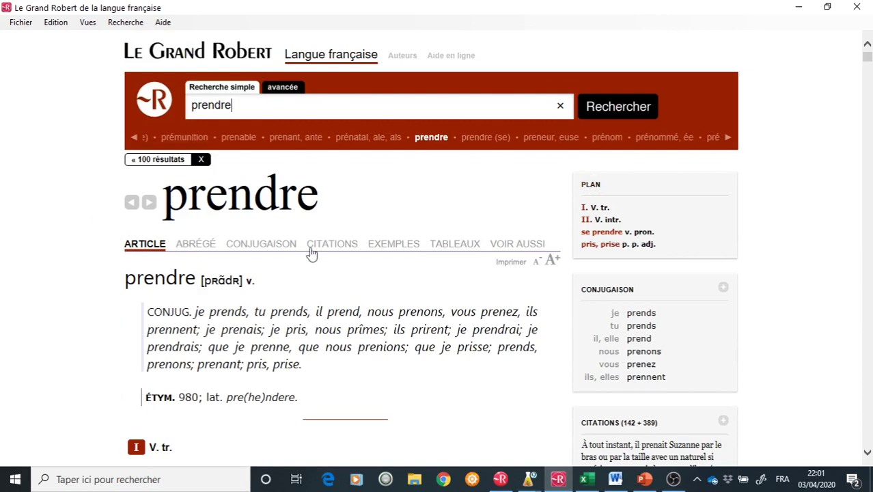
pyautogui.click(257, 244)
pyautogui.scroll(-3, 75, 256)
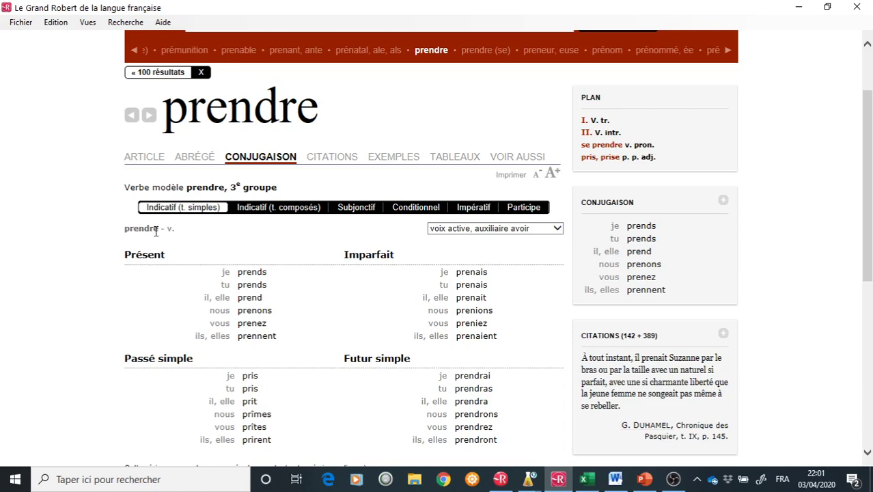
# - View the compound indicative, subjunctive, conditional, imperative and participle tables of 'prendre', ending back on the simple indicative tenses
pyautogui.scroll(-2, 306, 275)
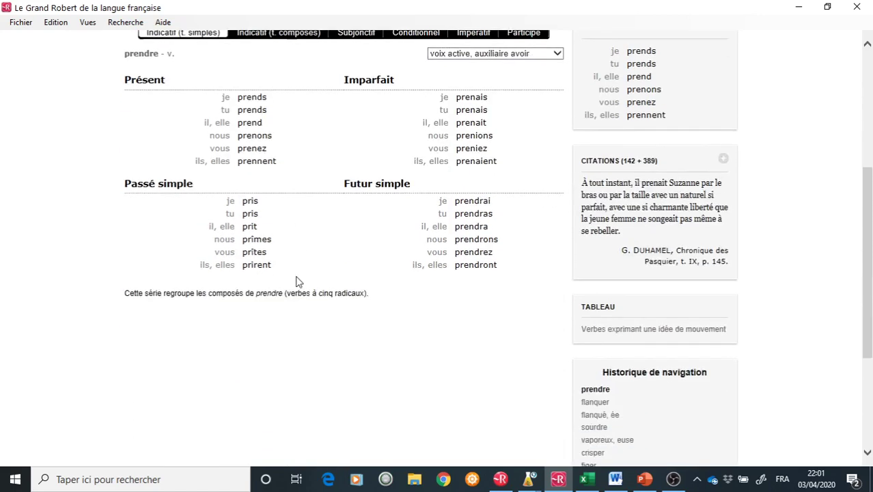
pyautogui.scroll(1, 298, 279)
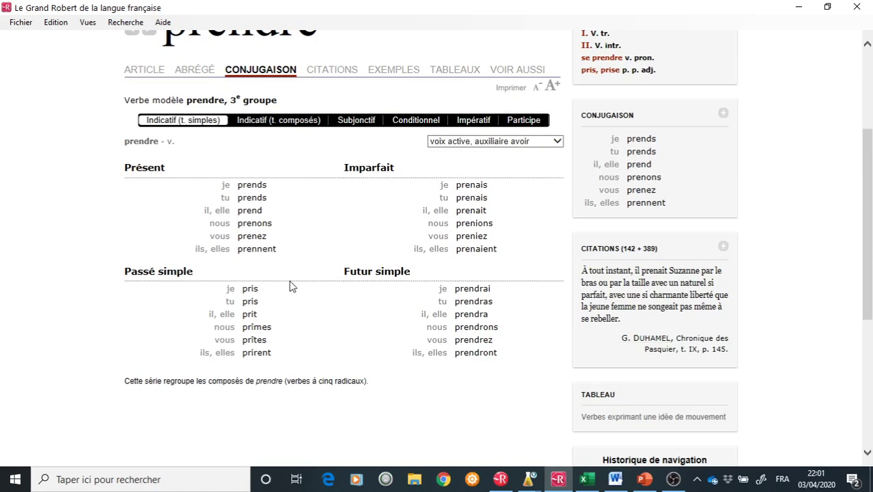
pyautogui.click(254, 120)
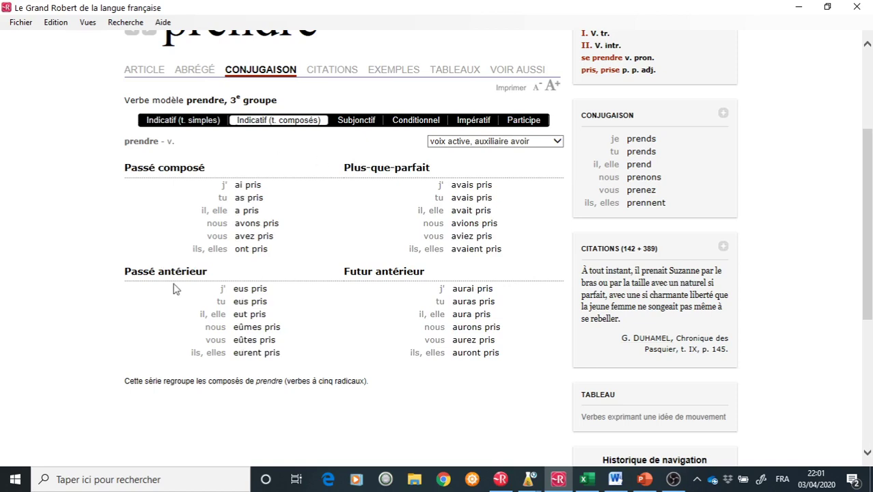
pyautogui.click(352, 121)
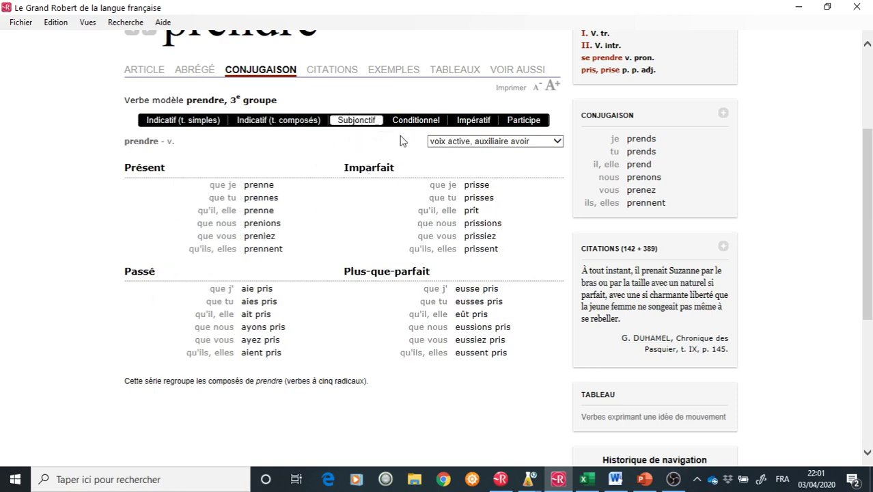
pyautogui.click(418, 121)
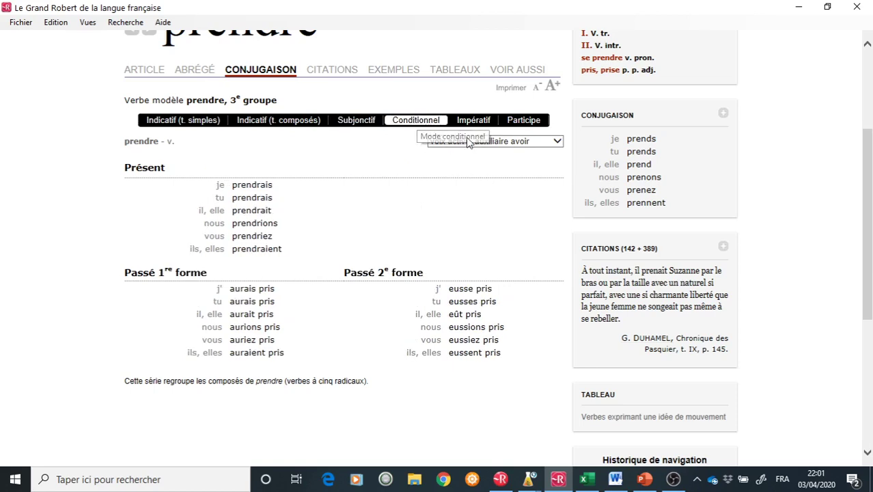
pyautogui.click(471, 123)
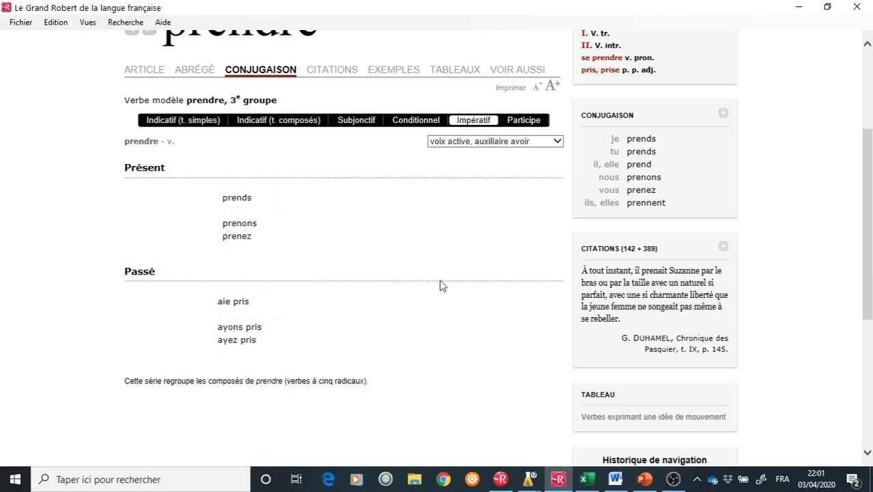
pyautogui.click(526, 122)
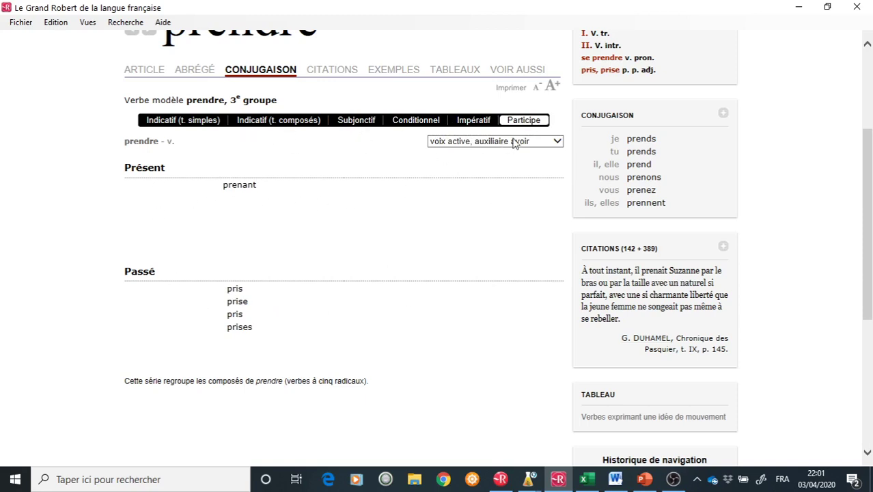
pyautogui.click(198, 123)
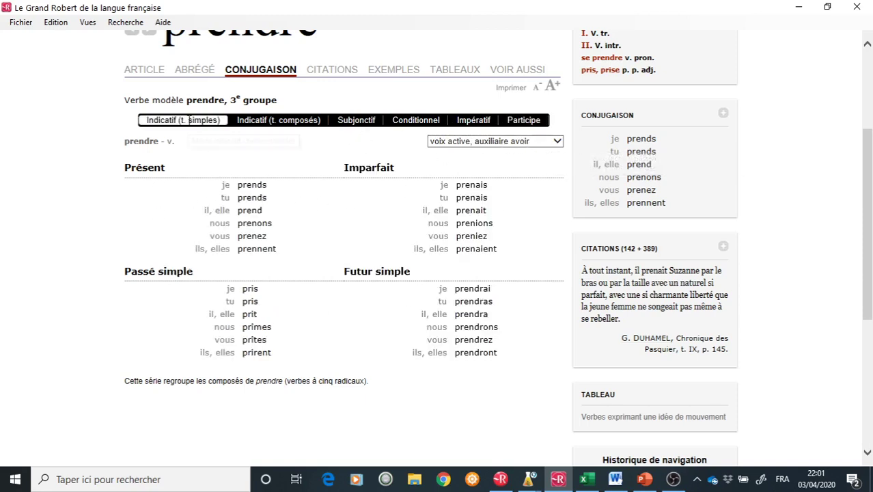
# - Display the compound indicative tenses of 'prendre' in the passive voice and the pronominal voice, then return to the active voice
pyautogui.click(557, 141)
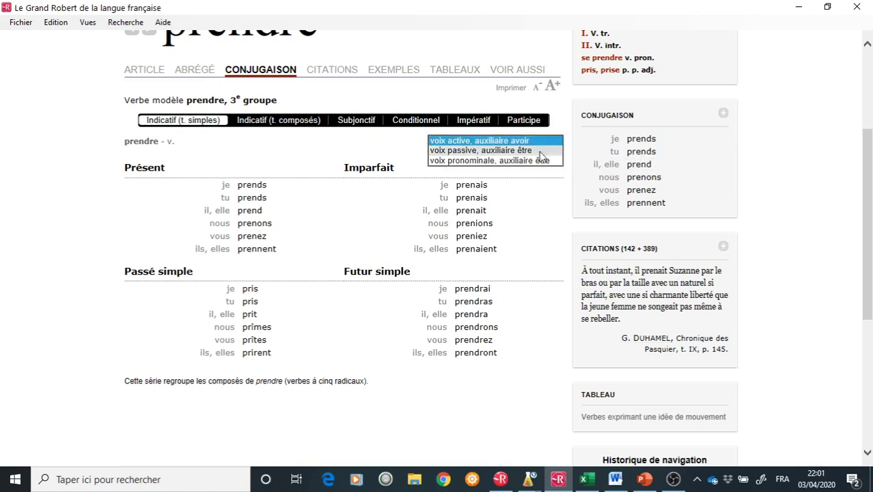
pyautogui.click(272, 123)
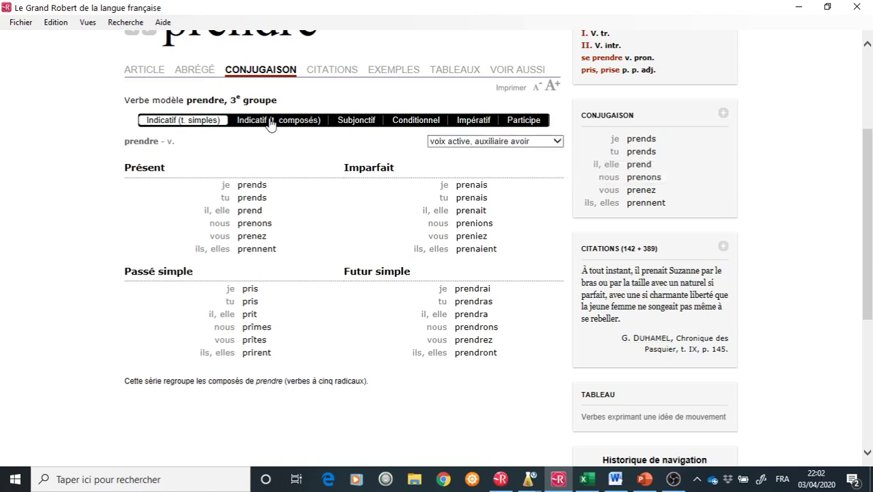
pyautogui.click(270, 120)
pyautogui.click(558, 141)
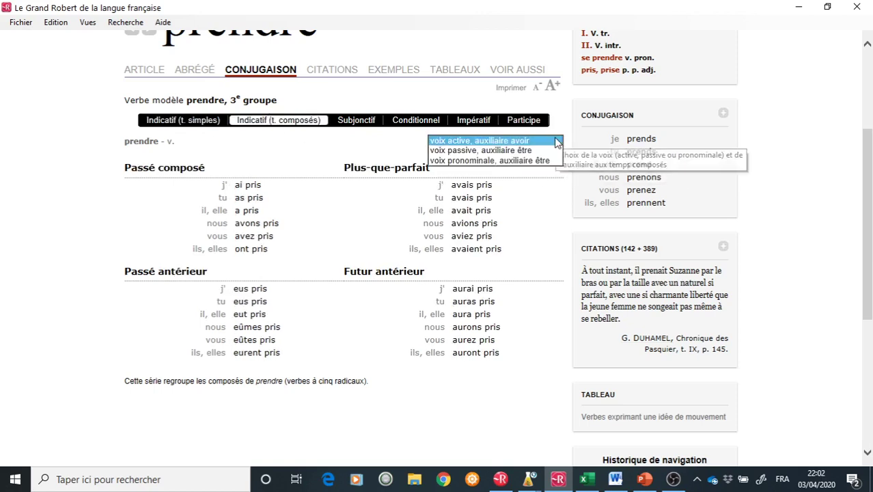
pyautogui.click(523, 151)
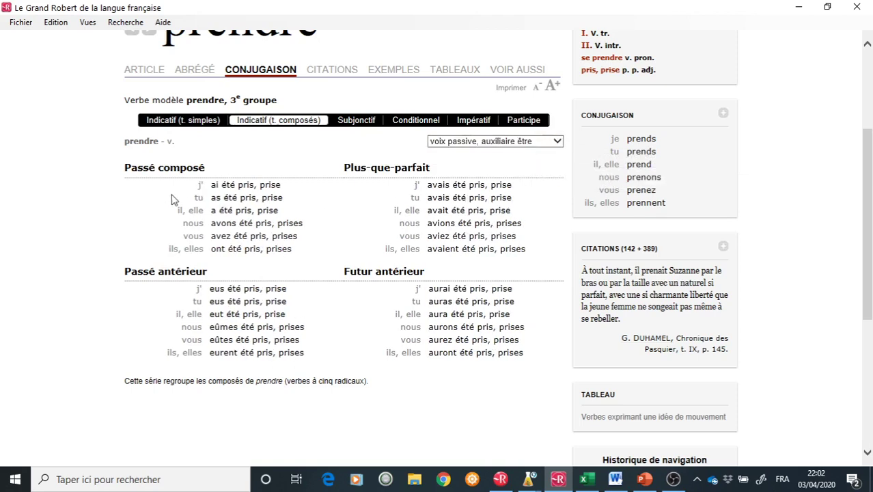
pyautogui.click(557, 141)
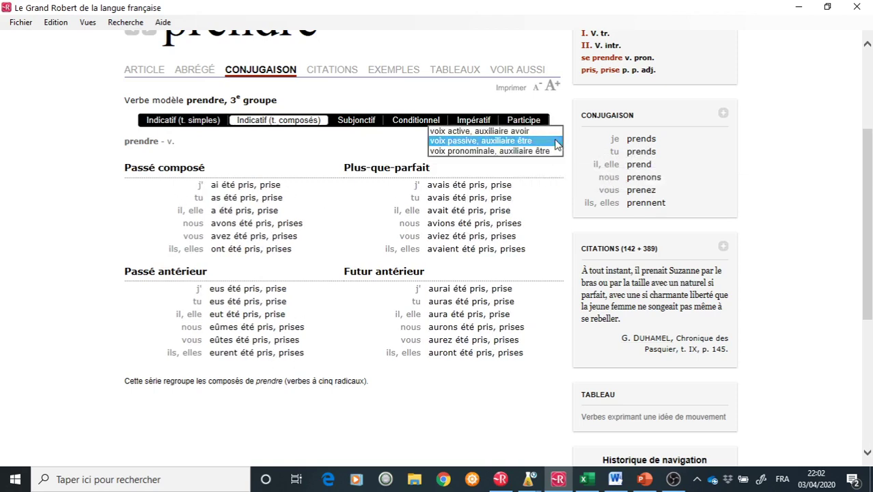
pyautogui.click(506, 151)
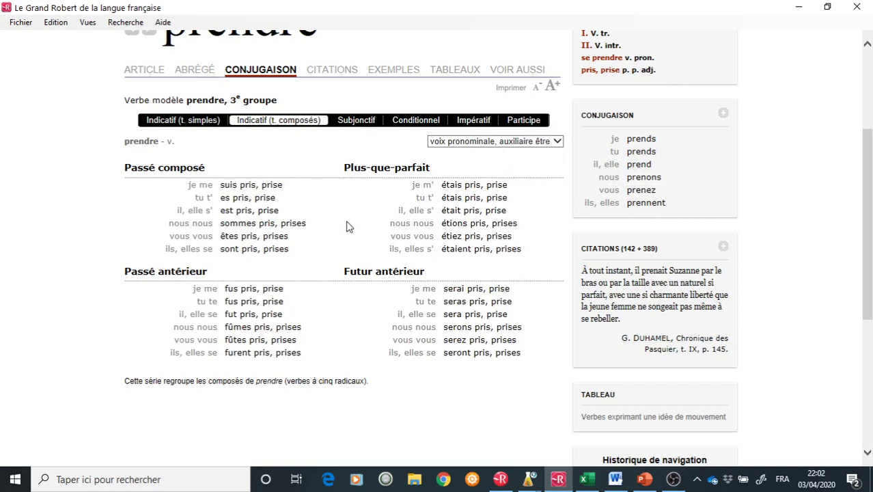
pyautogui.click(557, 141)
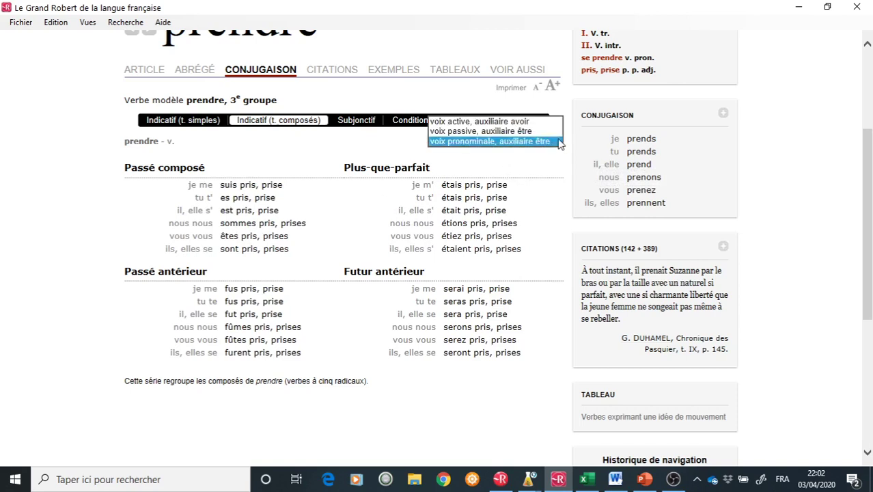
pyautogui.click(471, 122)
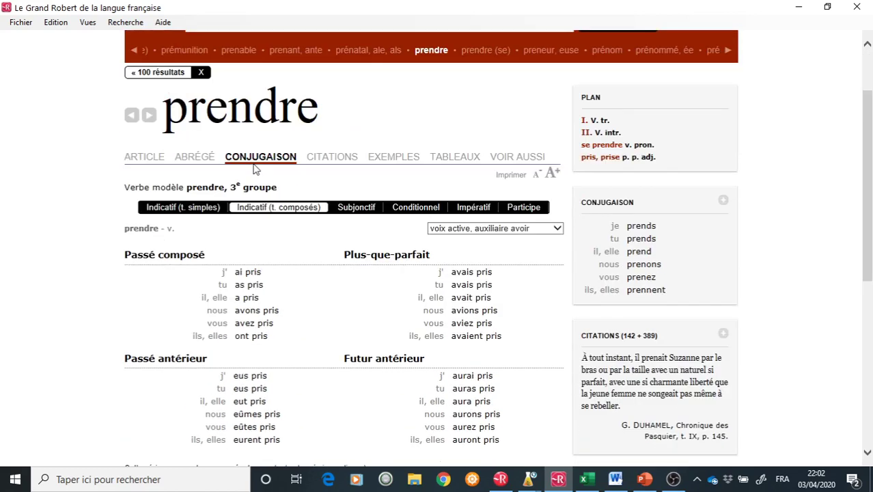
# - Switch to Le Petit Robert and skim the senses and examples in its 'prendre' article
pyautogui.click(502, 481)
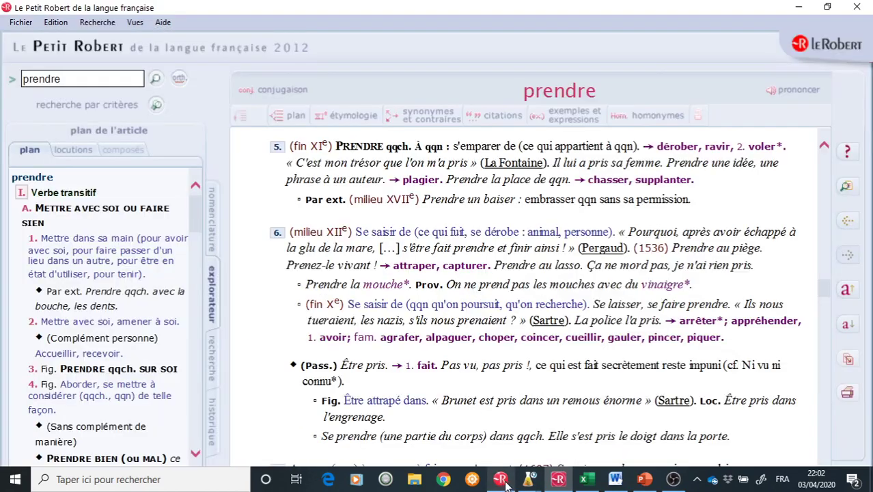
pyautogui.scroll(10, 453, 317)
pyautogui.scroll(-8, 416, 254)
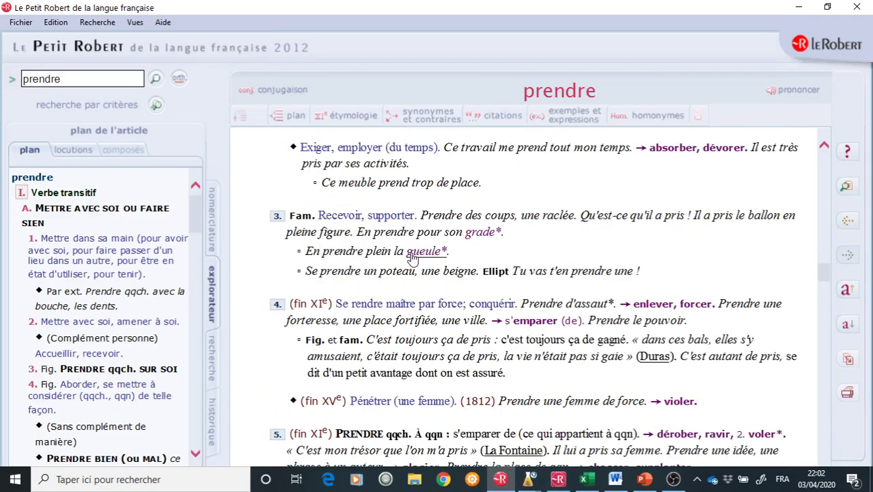
pyautogui.scroll(-5, 411, 258)
pyautogui.scroll(-7, 414, 252)
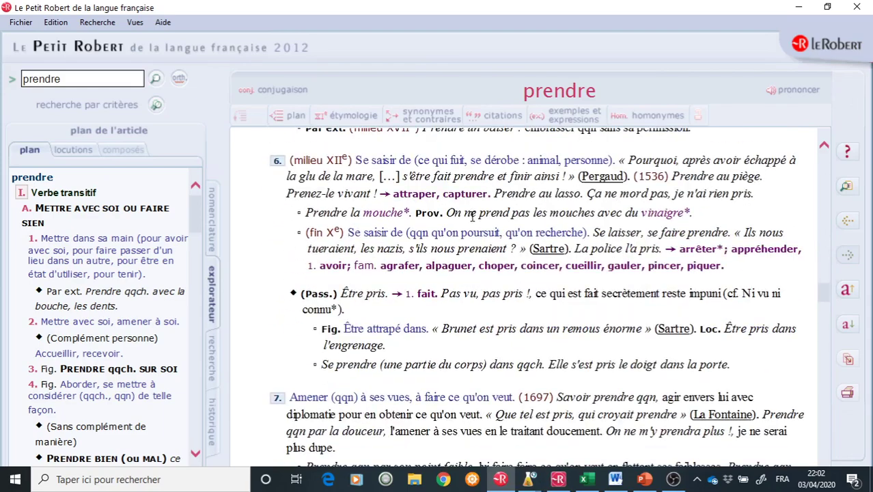
pyautogui.scroll(-7, 471, 217)
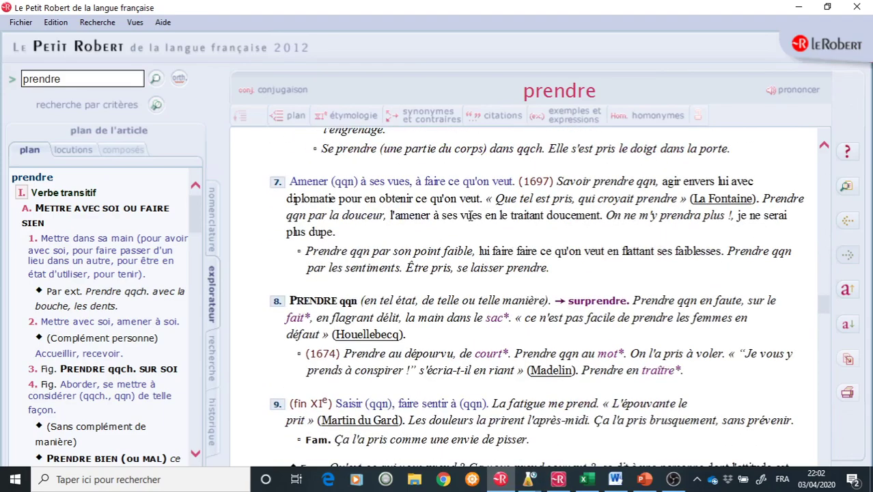
pyautogui.scroll(-7, 472, 216)
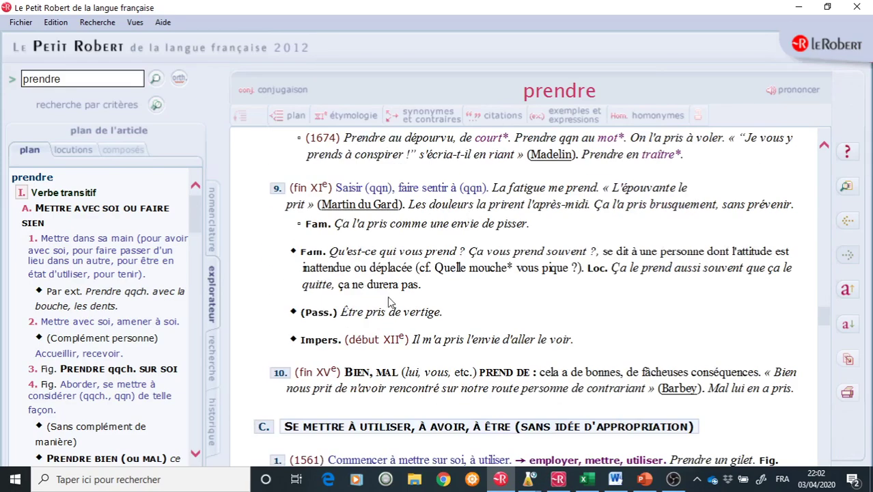
pyautogui.scroll(-20, 532, 308)
pyautogui.scroll(10, 531, 309)
pyautogui.scroll(9, 531, 308)
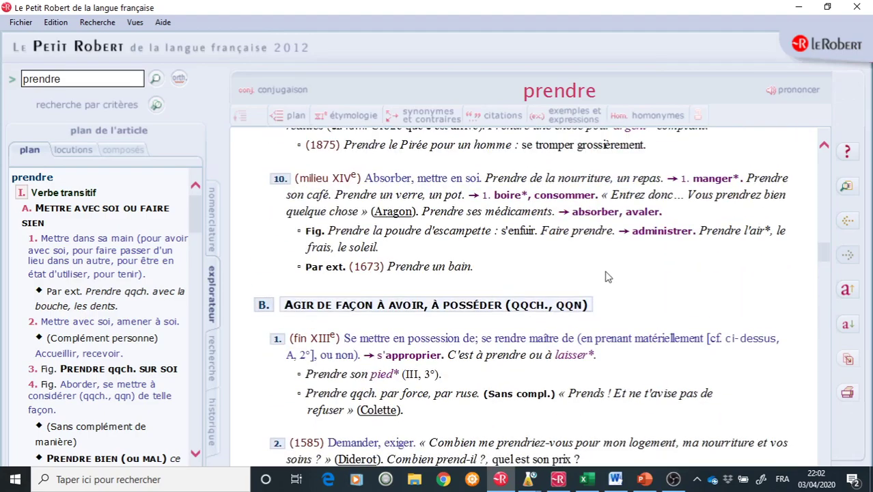
# - Search the text of the 'prendre' article for 'vertige' and close the text search window
pyautogui.hotkey('ctrl', 'f')
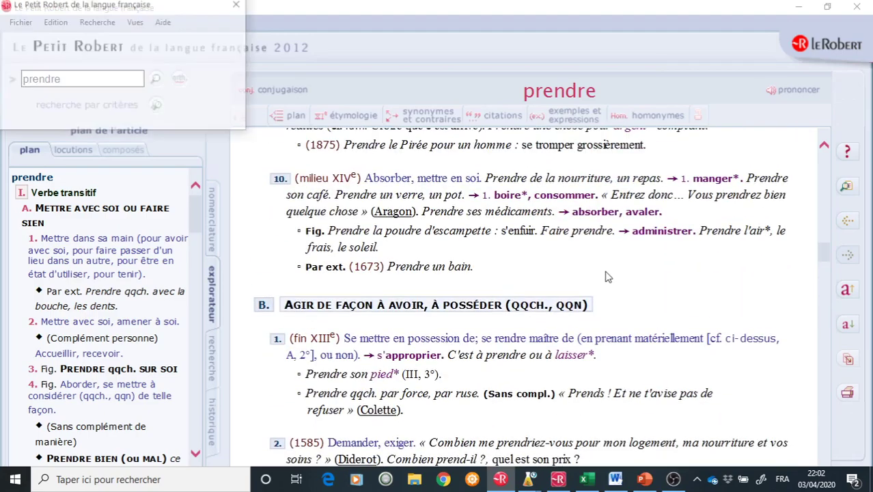
pyautogui.write('v')
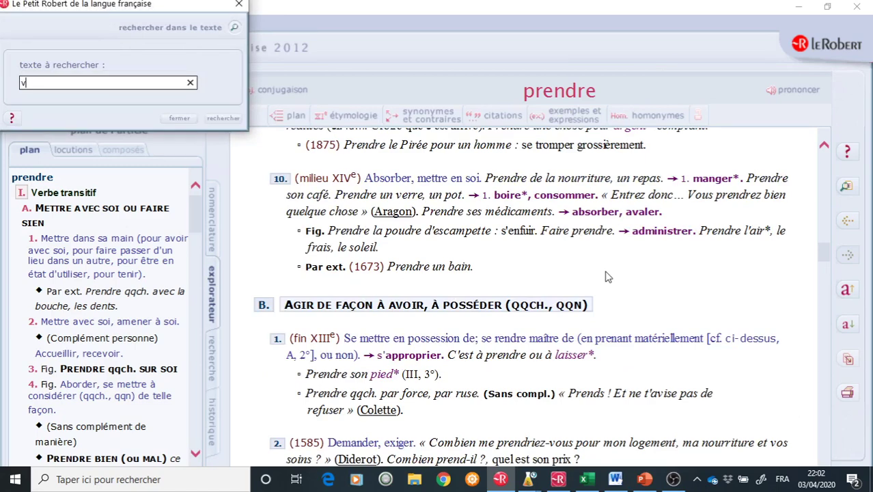
pyautogui.write('ertige')
pyautogui.press('Return')
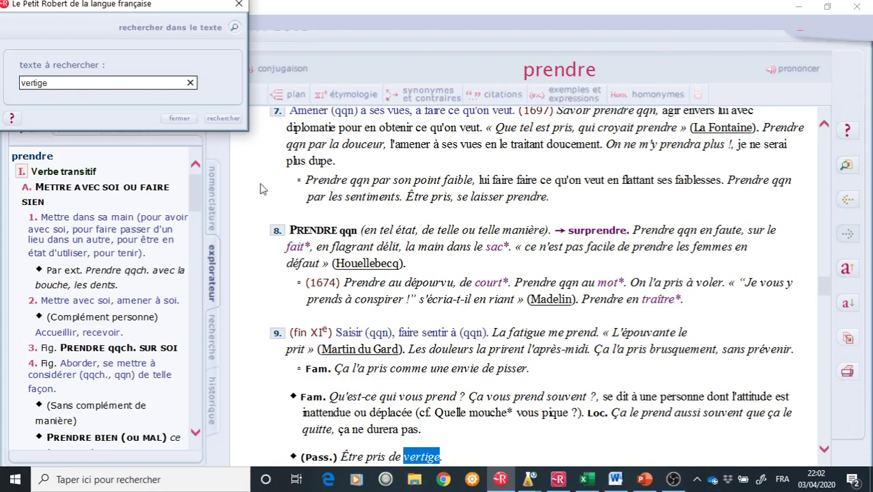
pyautogui.click(239, 7)
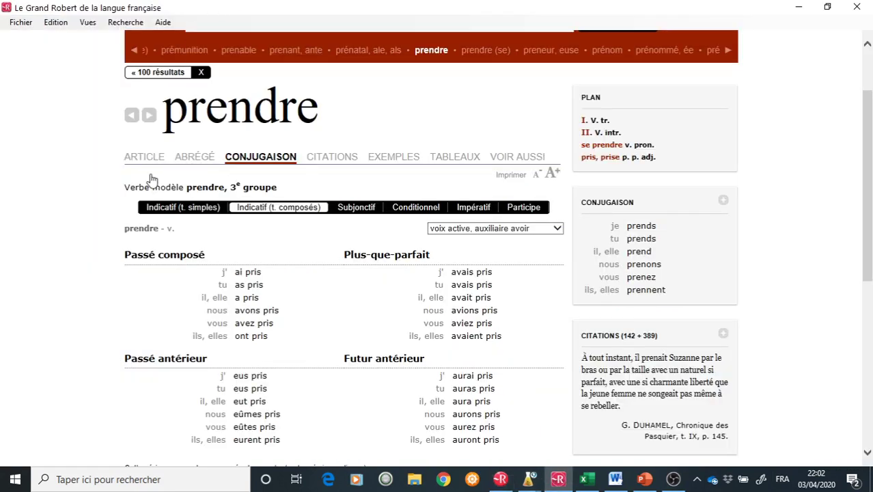
# - In Le Grand Robert, rerun the simple search for 'prendre' and open the verb's entry
pyautogui.click(145, 158)
pyautogui.click(147, 160)
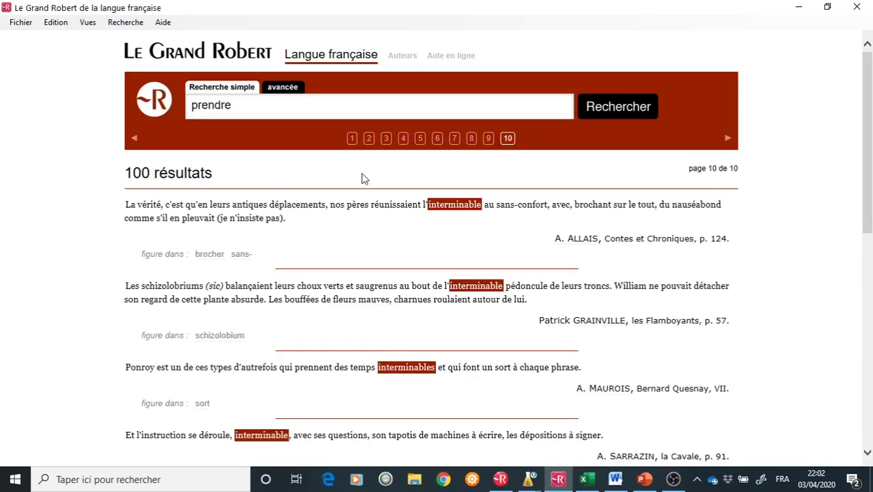
pyautogui.click(243, 105)
pyautogui.click(606, 113)
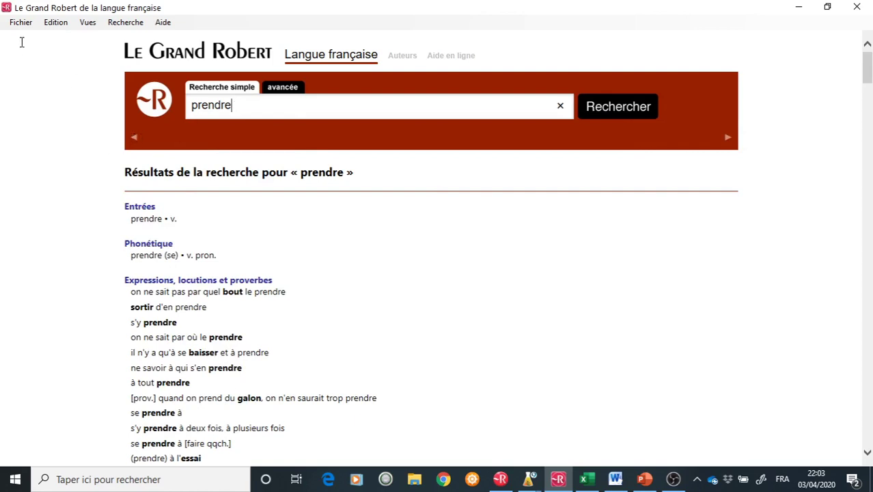
pyautogui.click(145, 218)
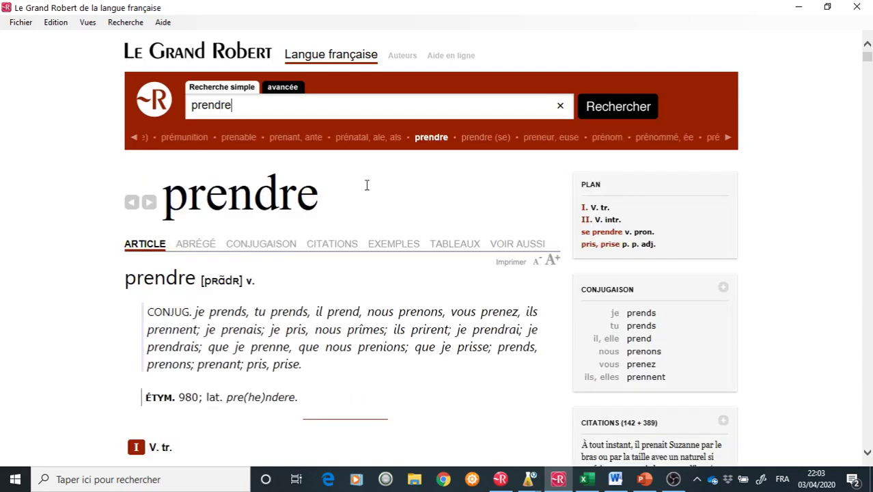
# - Skim the conjugation summary, etymology and first transitive sense at the start of the Grand Robert article on 'prendre'
pyautogui.scroll(-3, 258, 245)
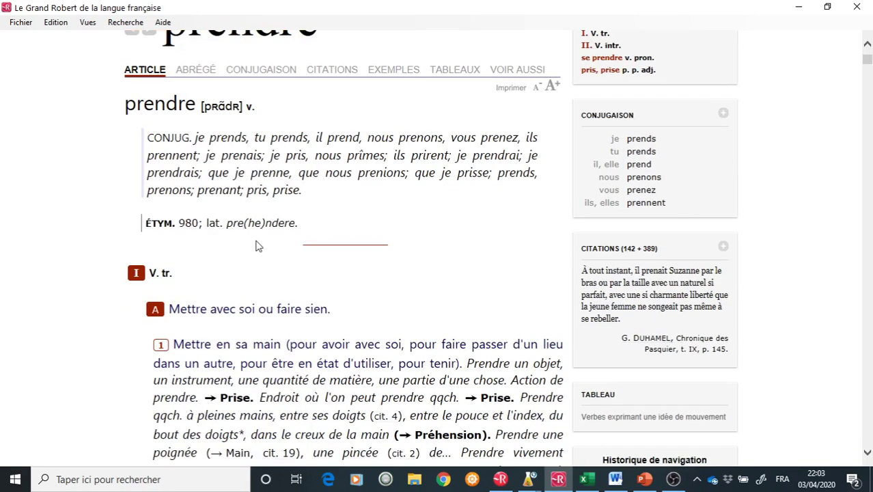
pyautogui.scroll(3, 257, 246)
pyautogui.scroll(-12, 304, 214)
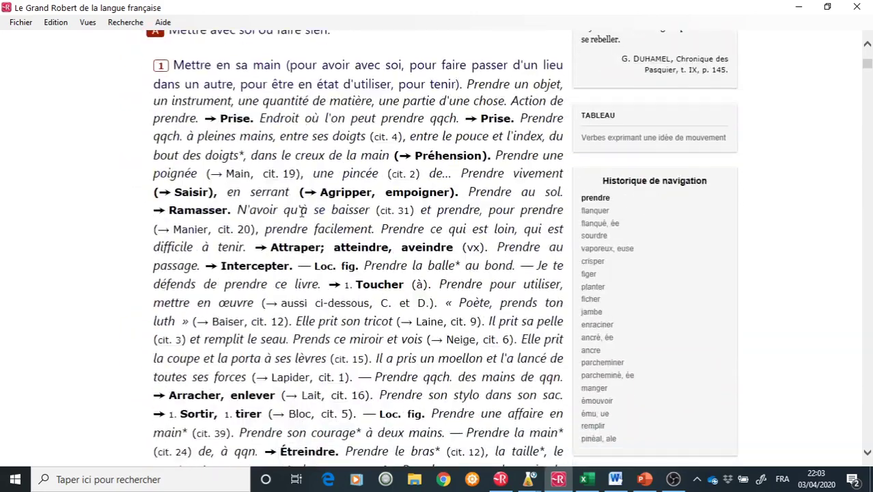
pyautogui.scroll(12, 298, 205)
pyautogui.scroll(-9, 298, 211)
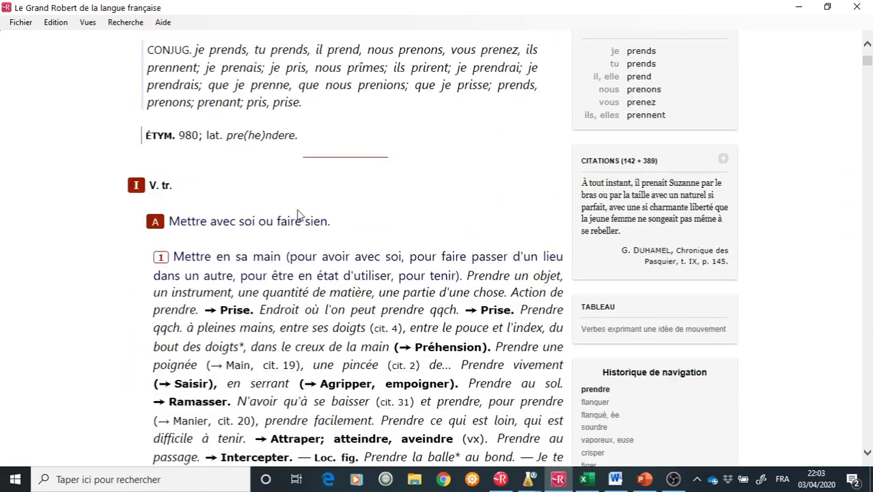
pyautogui.scroll(-2, 387, 282)
pyautogui.scroll(11, 362, 275)
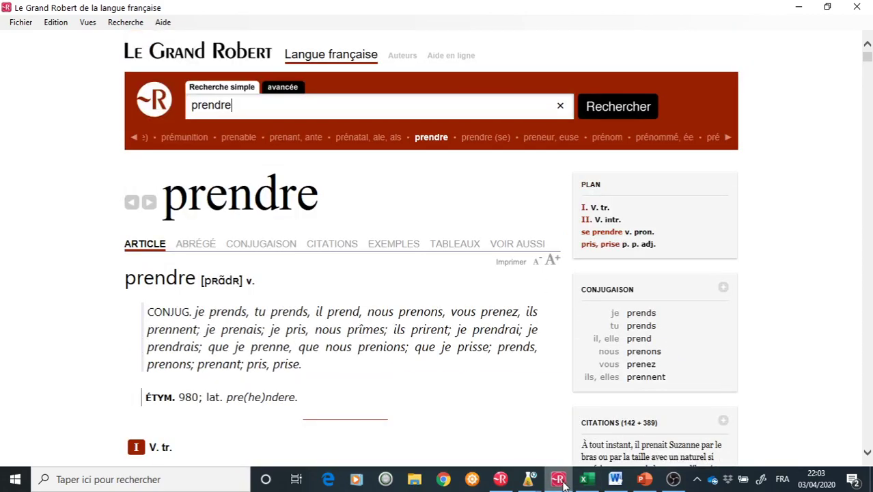
# - Switch to Le Petit Robert and skim the first transitive senses of 'prendre' for comparison
pyautogui.click(500, 479)
pyautogui.scroll(20, 470, 244)
pyautogui.scroll(20, 470, 244)
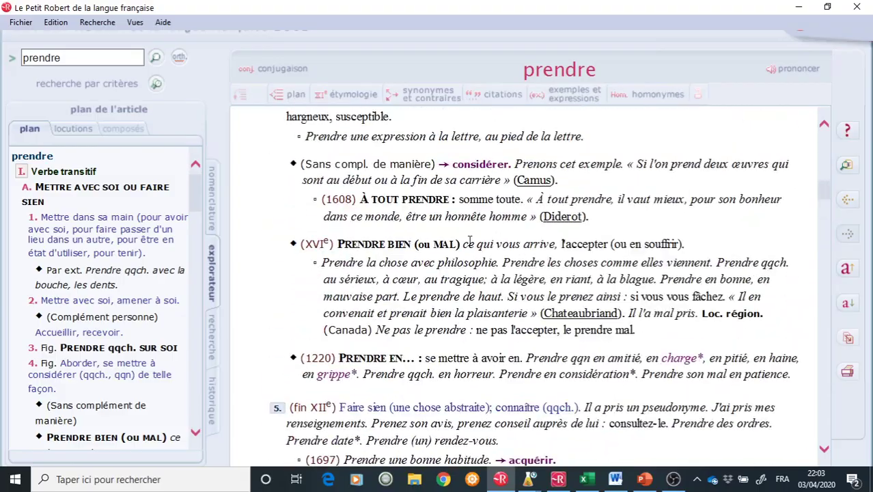
pyautogui.scroll(3, 470, 244)
pyautogui.scroll(-5, 410, 205)
pyautogui.scroll(-15, 385, 272)
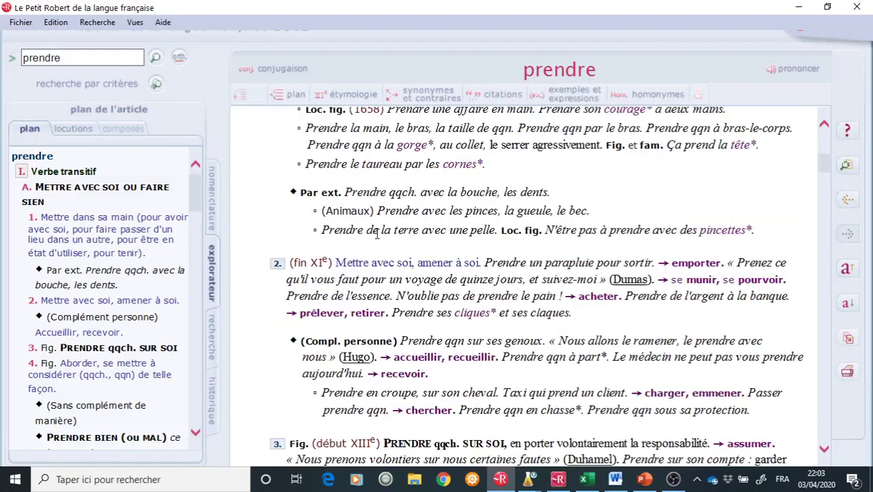
# - Search the text of the Petit Robert article on 'prendre' for 'bouche' and close the text search window
pyautogui.scroll(15, 376, 237)
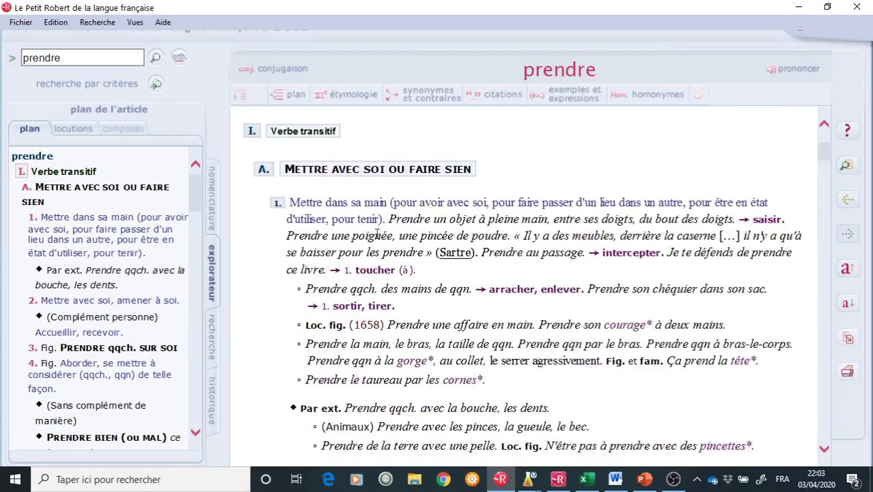
pyautogui.scroll(-4, 377, 237)
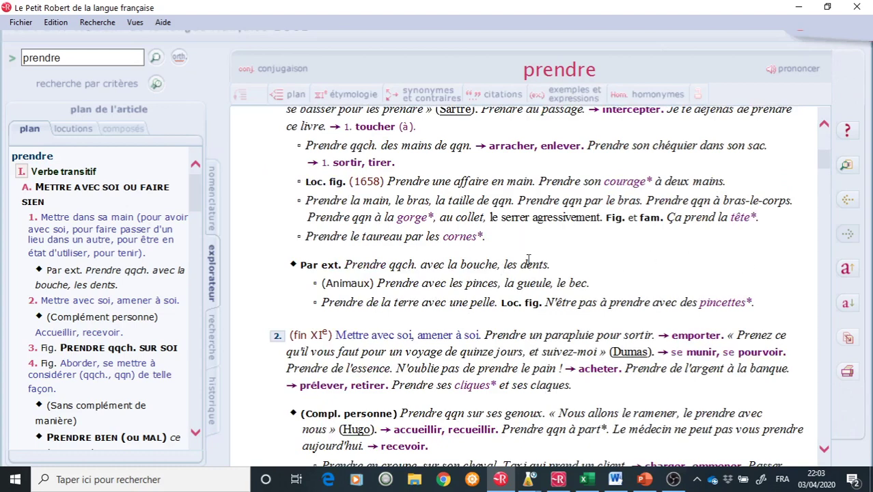
pyautogui.hotkey('ctrl', 'f')
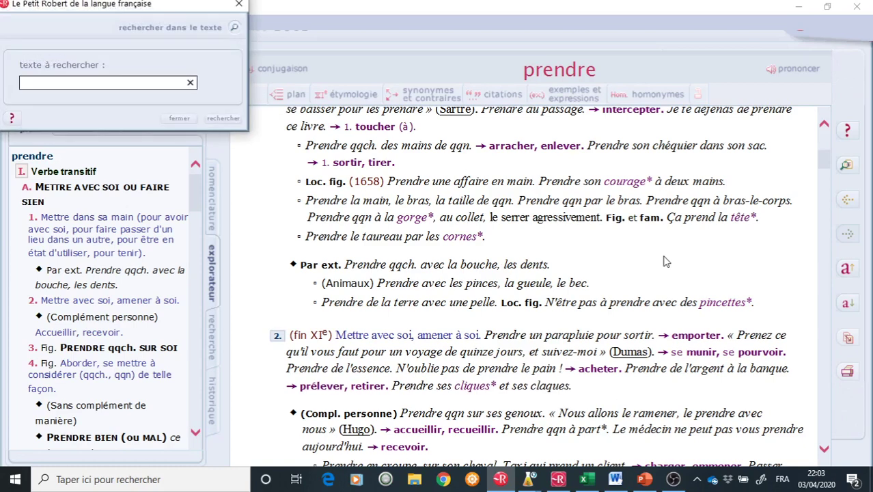
pyautogui.press('Return')
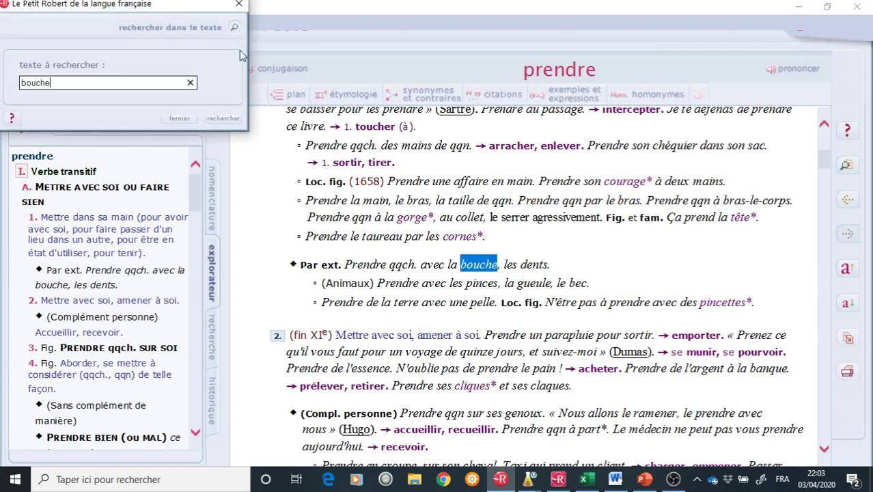
pyautogui.click(239, 5)
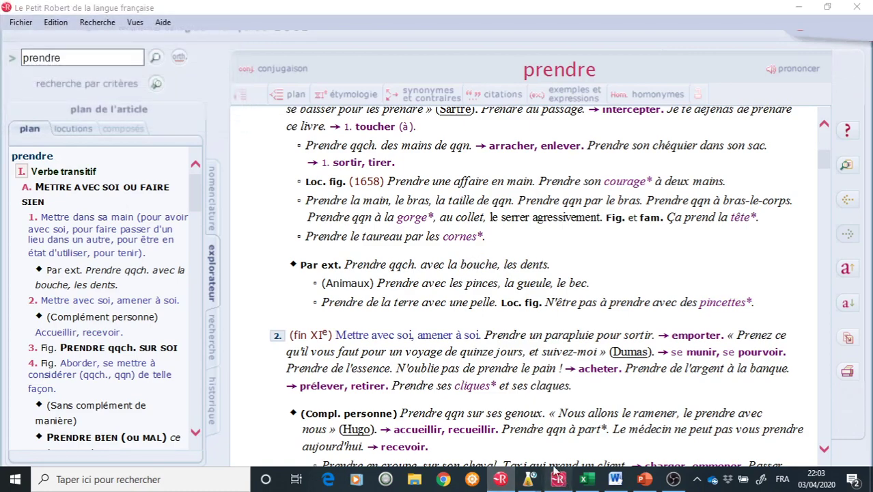
# - Skim the etymology and the first four transitive senses of 'prendre' in Le Petit Robert
pyautogui.click(558, 479)
pyautogui.click(500, 478)
pyautogui.rightClick(500, 479)
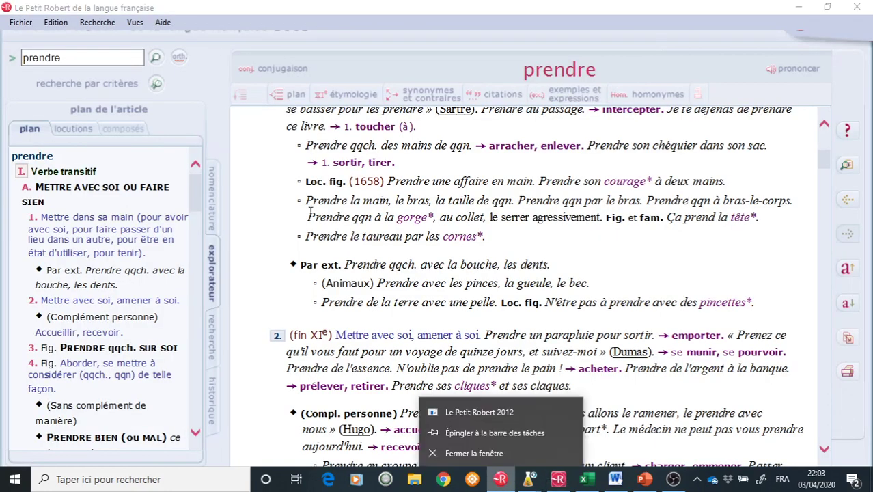
pyautogui.scroll(-10, 308, 215)
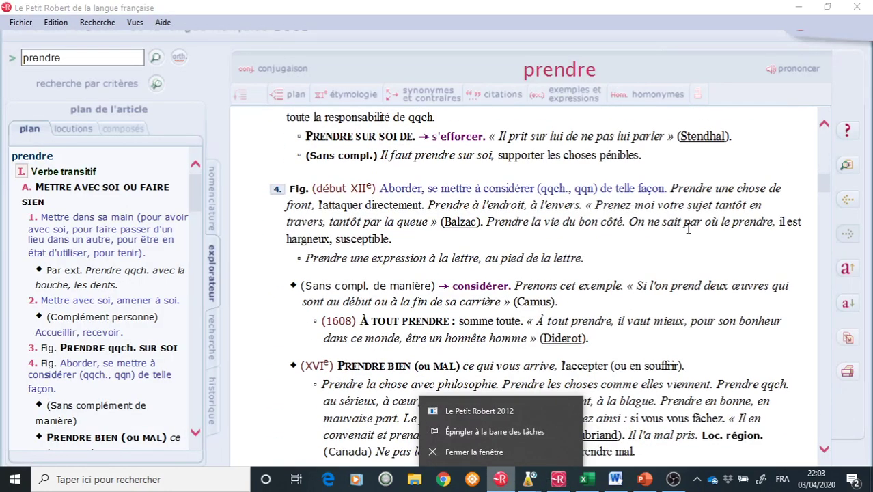
pyautogui.click(706, 257)
pyautogui.scroll(10, 705, 257)
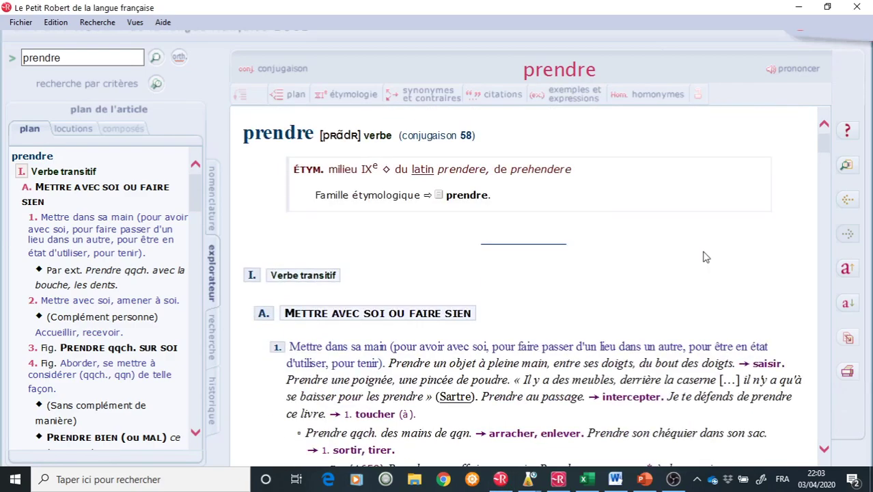
pyautogui.scroll(-20, 705, 257)
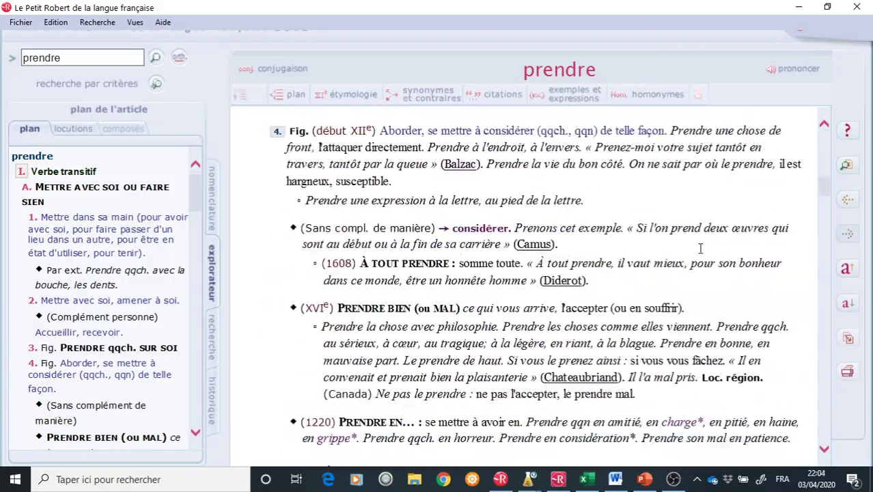
pyautogui.scroll(10, 700, 249)
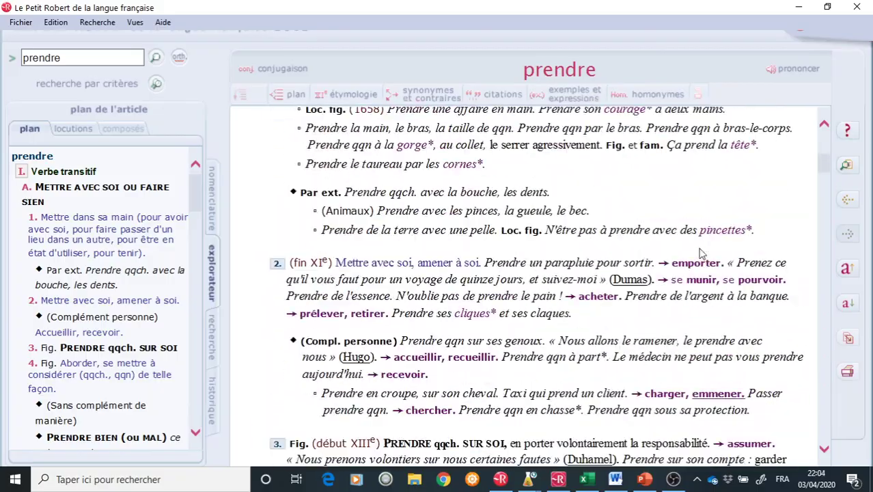
pyautogui.scroll(5, 700, 252)
# - Switch to Le Grand Robert and look through the abridged version of the 'prendre' article
pyautogui.click(558, 478)
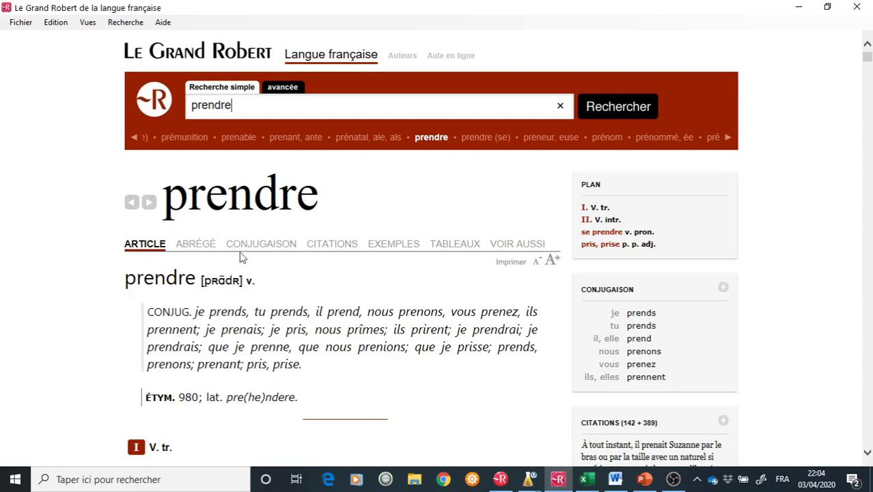
pyautogui.scroll(-1, 275, 253)
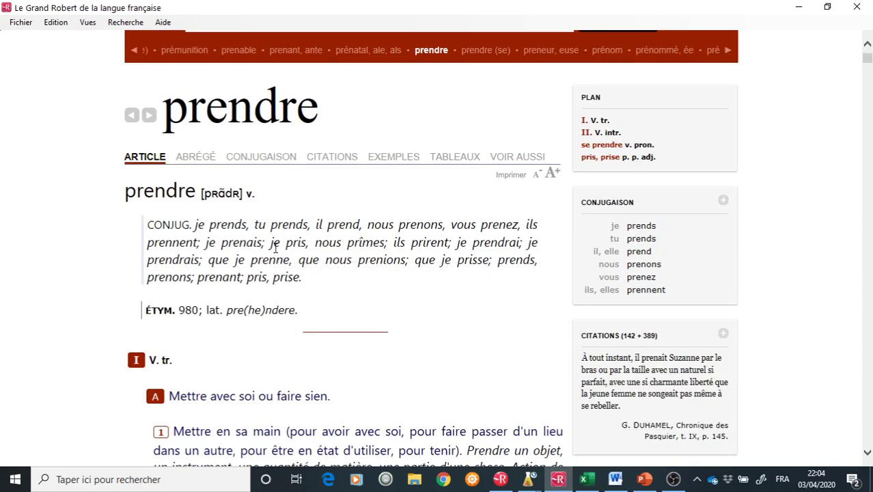
pyautogui.click(203, 164)
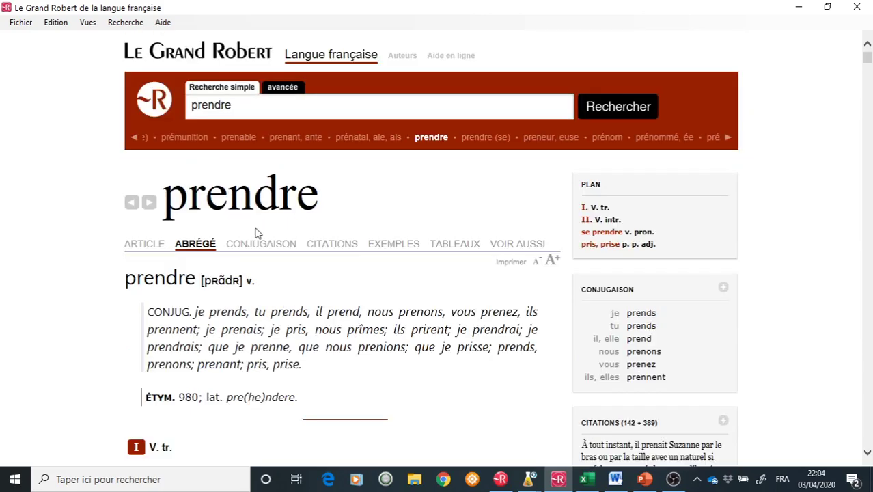
pyautogui.scroll(-2, 256, 229)
pyautogui.scroll(-4, 256, 229)
pyautogui.scroll(6, 256, 230)
# - Display the citations for 'prendre' and skim the literary quotations with their authors and works
pyautogui.click(331, 251)
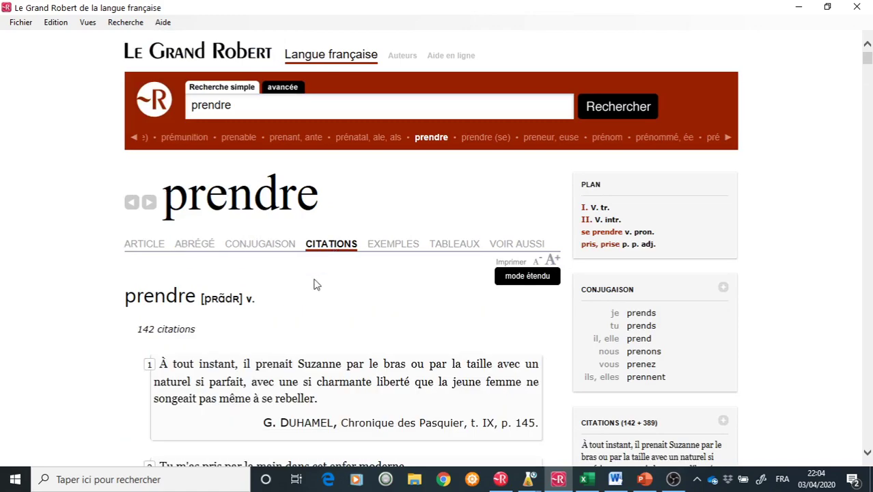
pyautogui.scroll(-3, 314, 301)
pyautogui.scroll(-4, 314, 297)
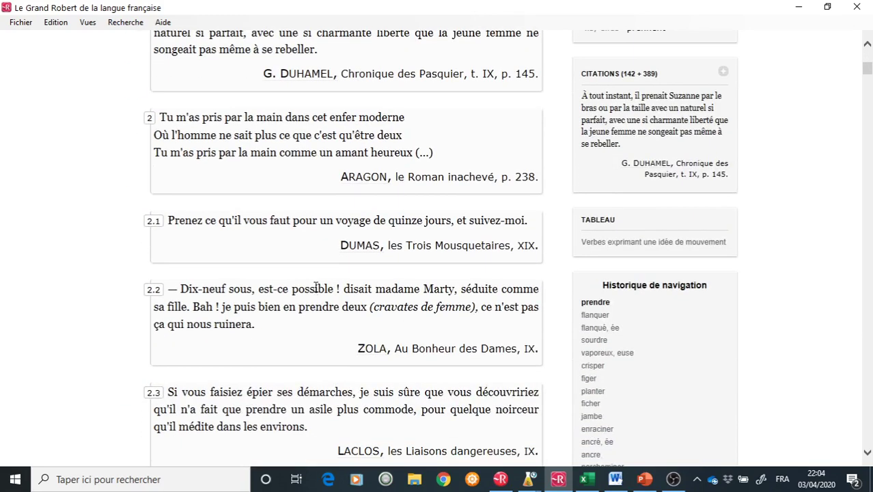
pyautogui.scroll(7, 316, 289)
pyautogui.scroll(-2, 316, 293)
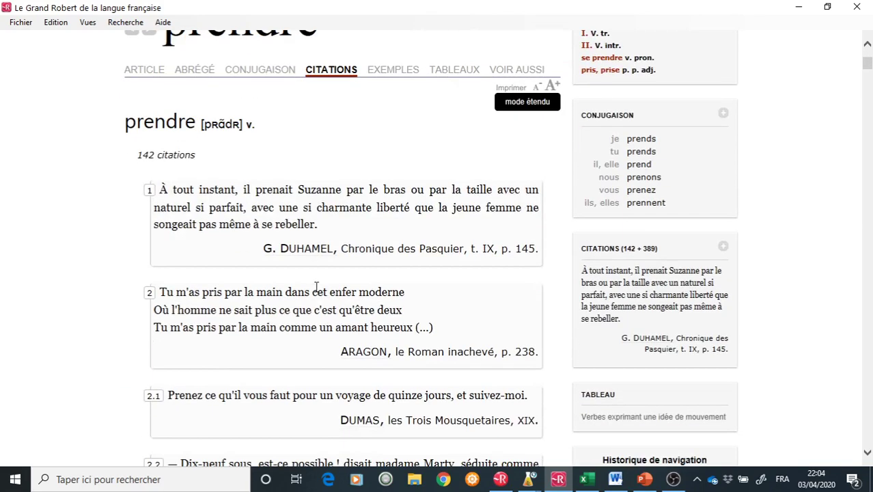
pyautogui.scroll(-2, 287, 219)
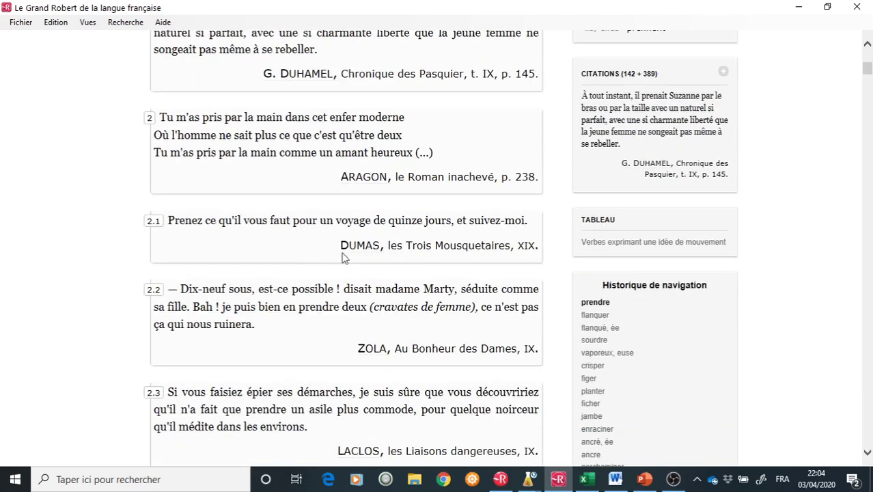
pyautogui.scroll(-2, 293, 253)
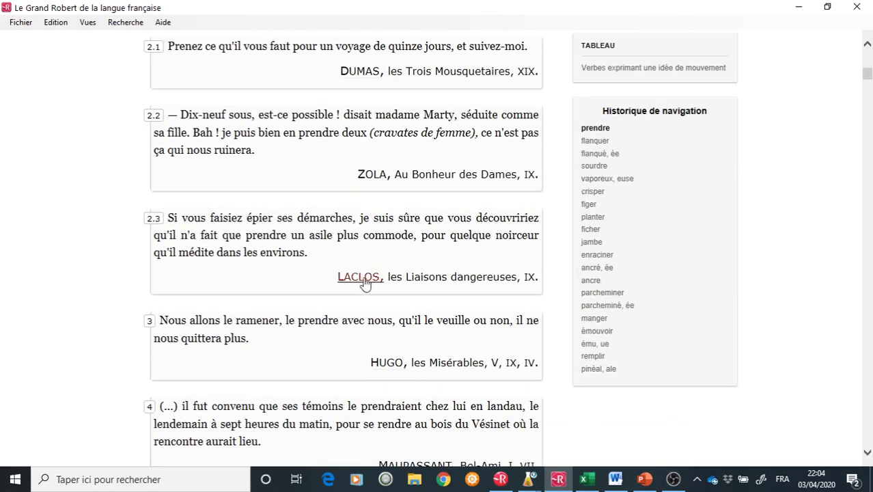
pyautogui.scroll(-2, 351, 279)
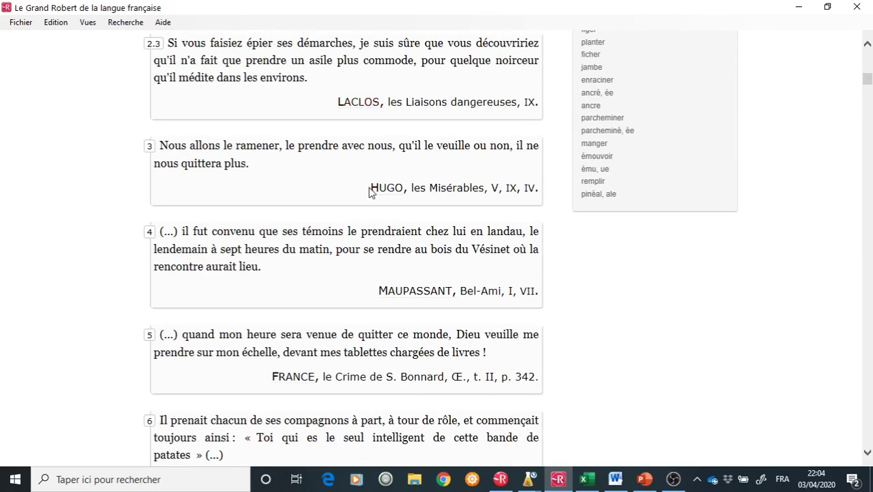
pyautogui.scroll(-3, 292, 278)
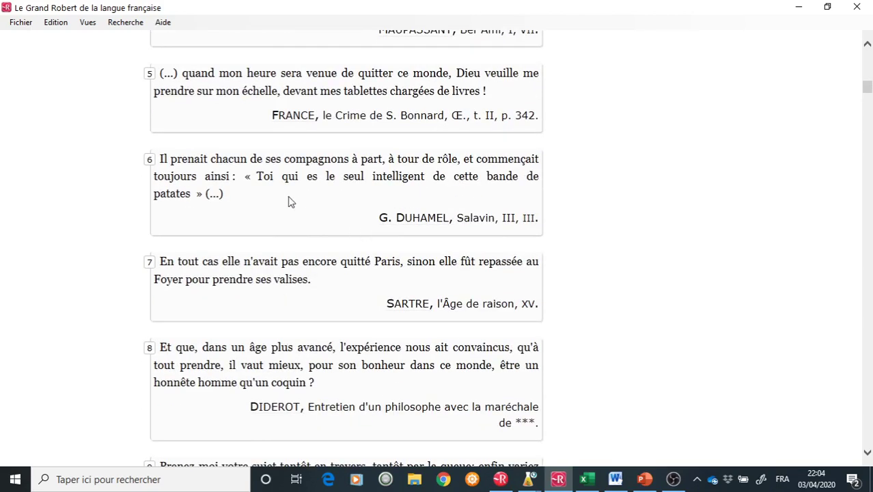
pyautogui.scroll(-5, 407, 277)
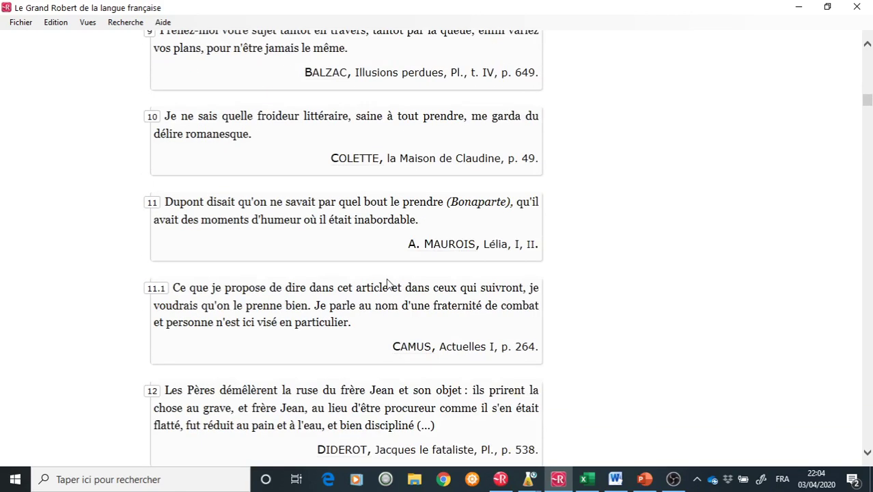
pyautogui.scroll(-3, 387, 283)
pyautogui.scroll(20, 387, 284)
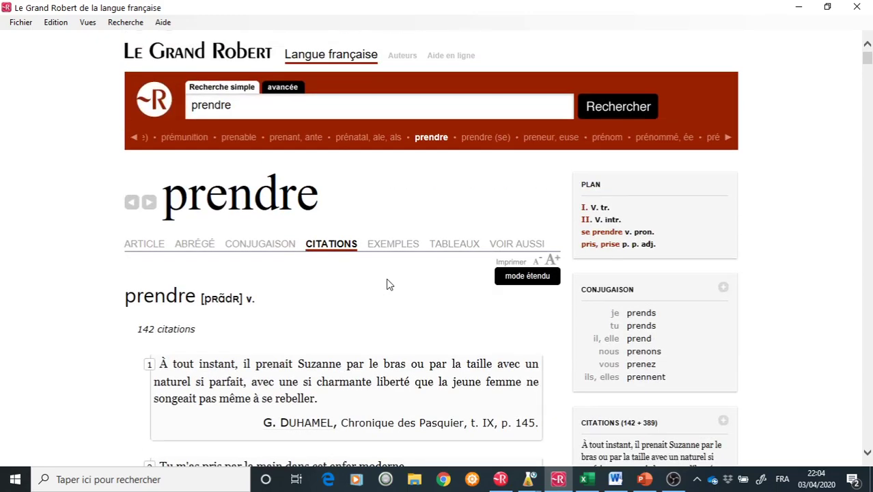
# - Display the usage examples for 'prendre', skim through the list and return to its start
pyautogui.click(395, 245)
pyautogui.scroll(-2, 302, 292)
pyautogui.scroll(-3, 303, 289)
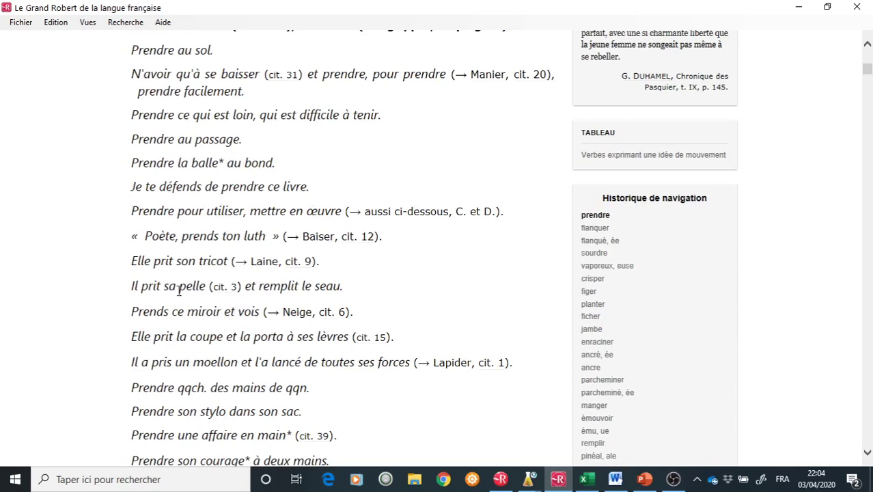
pyautogui.scroll(-10, 179, 290)
pyautogui.scroll(-15, 166, 294)
pyautogui.scroll(-15, 166, 299)
pyautogui.scroll(15, 711, 181)
pyautogui.moveTo(867, 108); pyautogui.dragTo(821, 39)
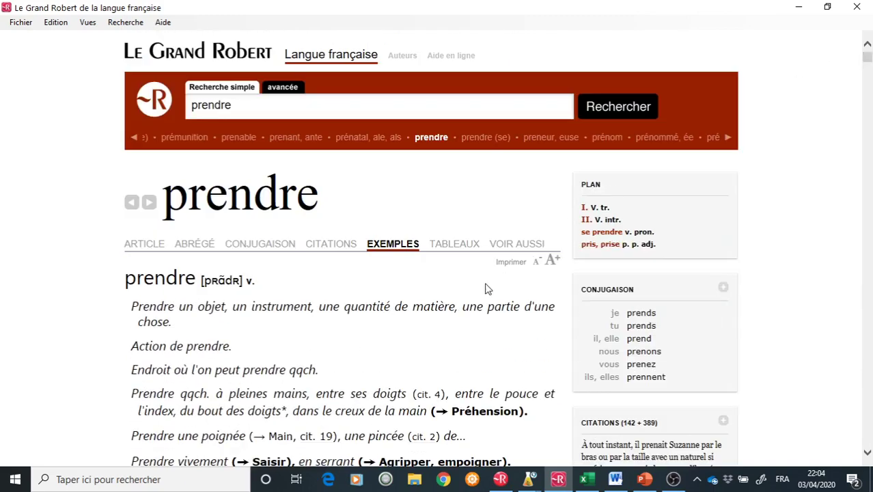
# - Display the table of verbs expressing an idea of movement linked to 'prendre' and look through it
pyautogui.click(454, 246)
pyautogui.scroll(-2, 448, 247)
pyautogui.scroll(-2, 449, 247)
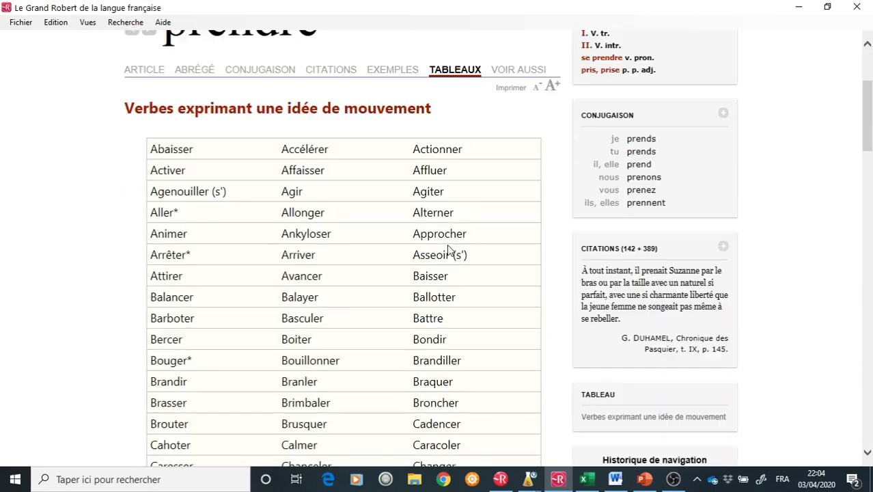
pyautogui.scroll(-2, 449, 247)
pyautogui.scroll(2, 448, 249)
pyautogui.scroll(-13, 383, 253)
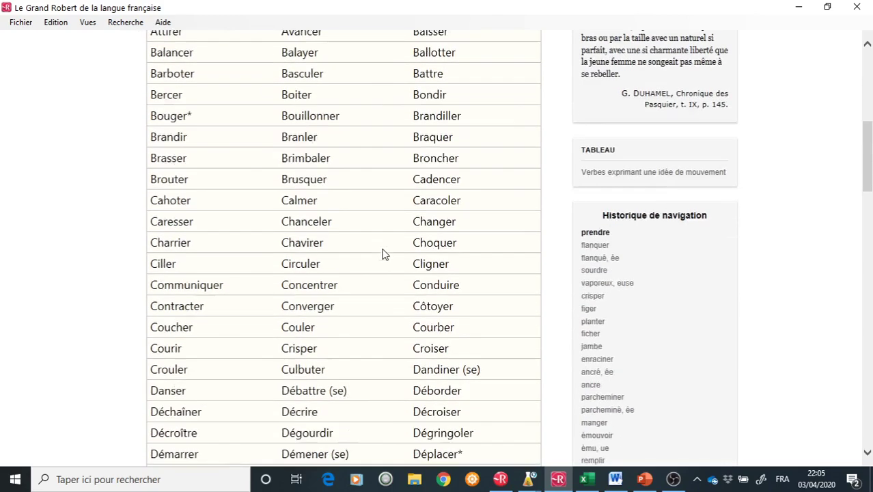
pyautogui.scroll(7, 384, 254)
pyautogui.scroll(10, 384, 253)
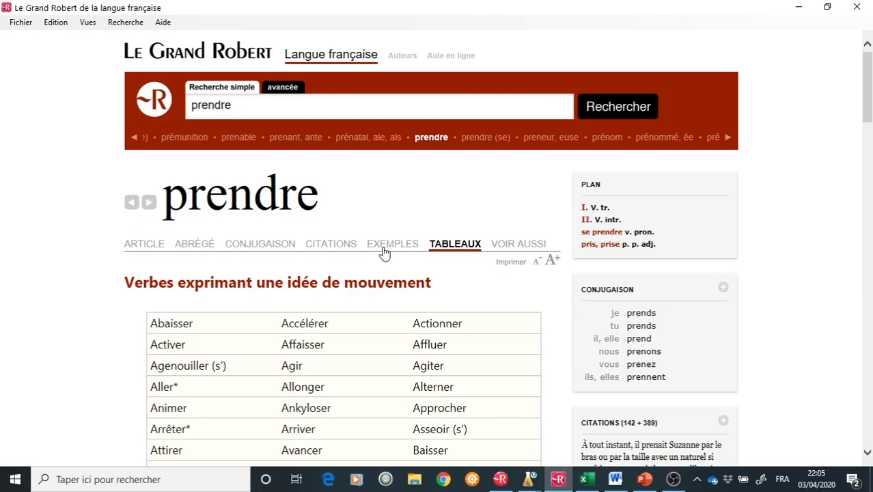
# - Look up 'couleur' with a simple search and open its table 'Désignations de couleurs'
pyautogui.click(229, 102)
pyautogui.write('couleu')
pyautogui.press('Return')
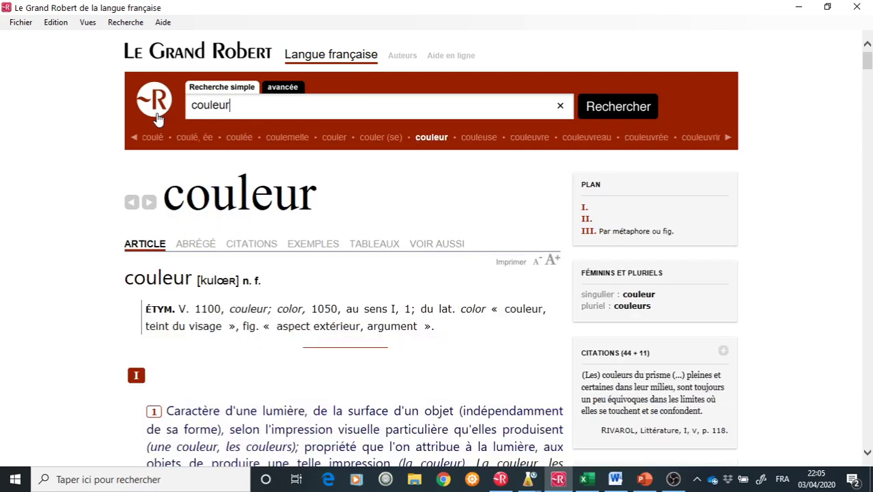
pyautogui.click(374, 243)
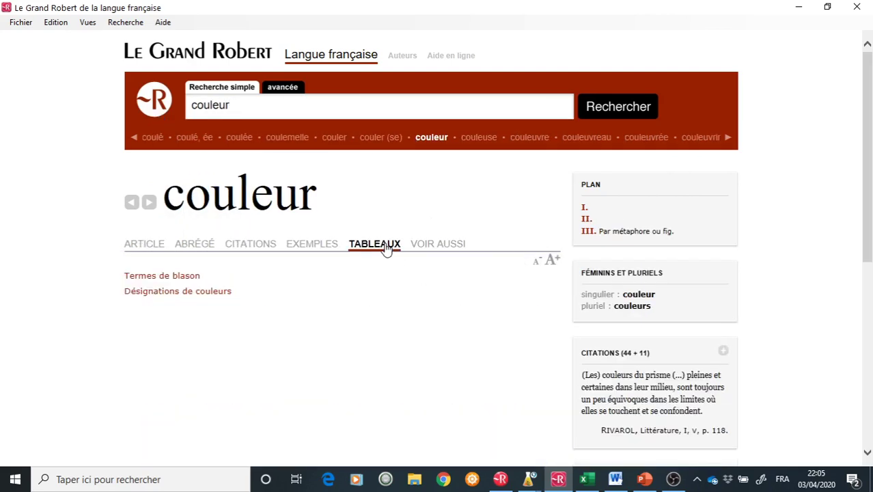
pyautogui.click(169, 291)
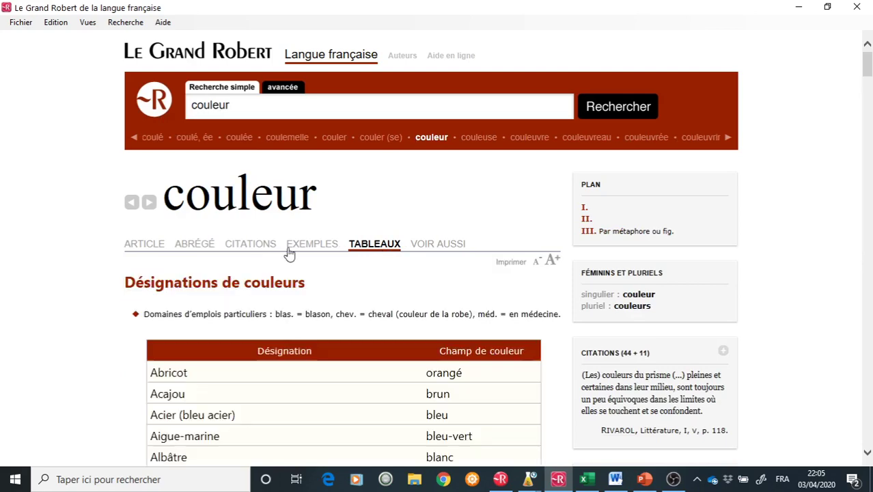
# - Skim the colour designations and their colour fields in the table and return to its start
pyautogui.scroll(-5, 298, 246)
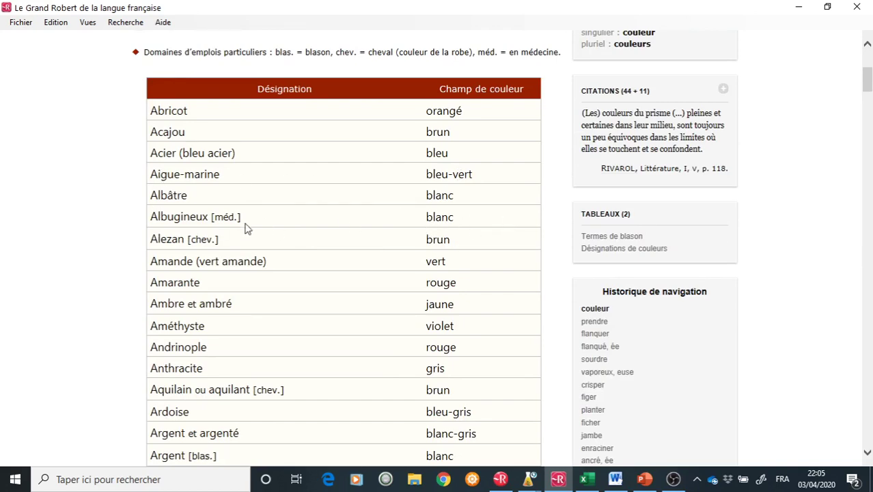
pyautogui.scroll(-10, 241, 237)
pyautogui.scroll(-8, 240, 236)
pyautogui.scroll(1, 241, 237)
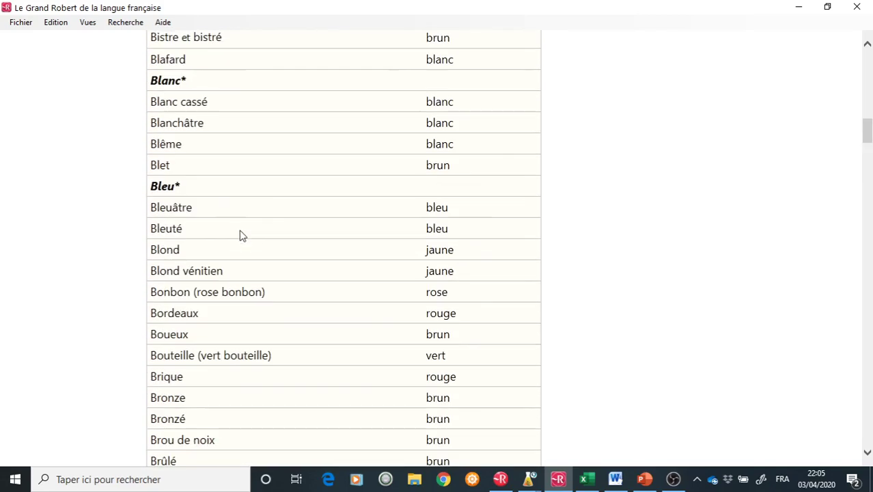
pyautogui.scroll(-12, 240, 236)
pyautogui.scroll(20, 241, 237)
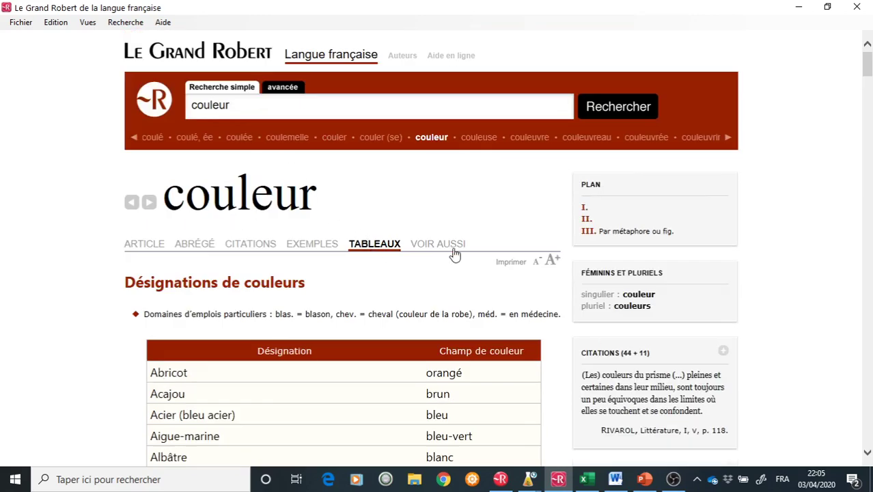
# - Look up 'prendre' with a simple search, skim the beginning of its article and return to the start
pyautogui.click(255, 103)
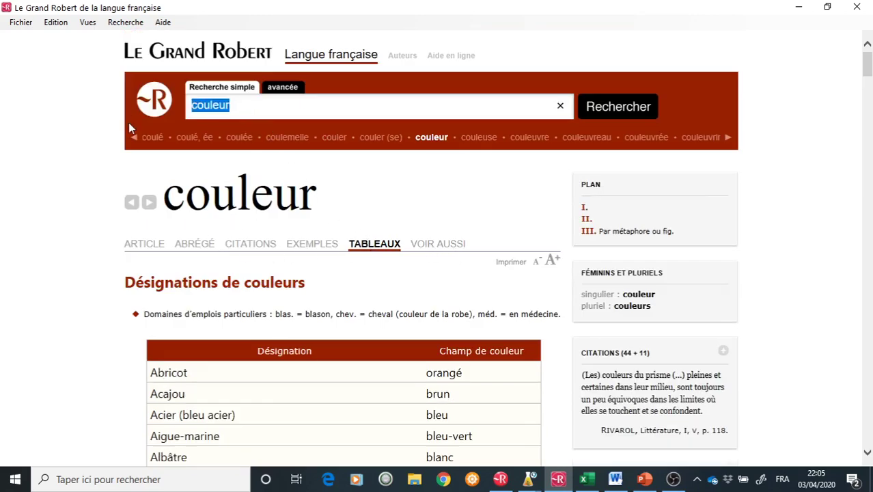
pyautogui.write('prendre')
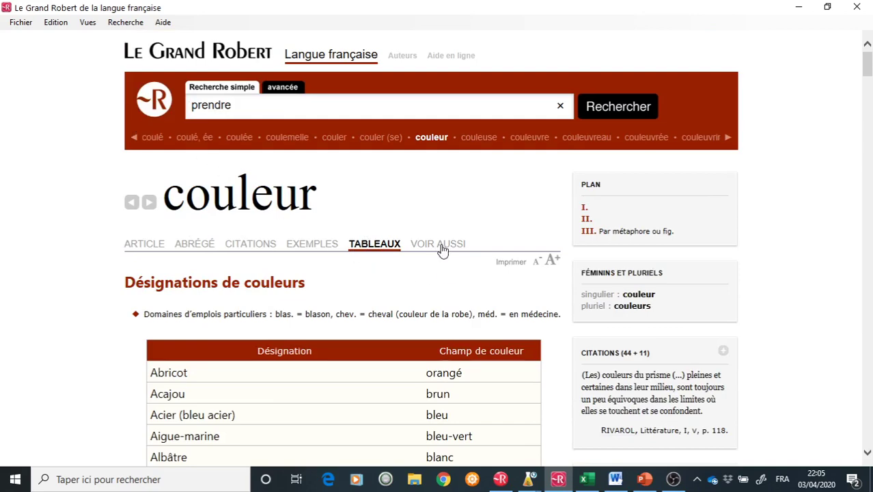
pyautogui.press('Return')
pyautogui.scroll(-3, 437, 225)
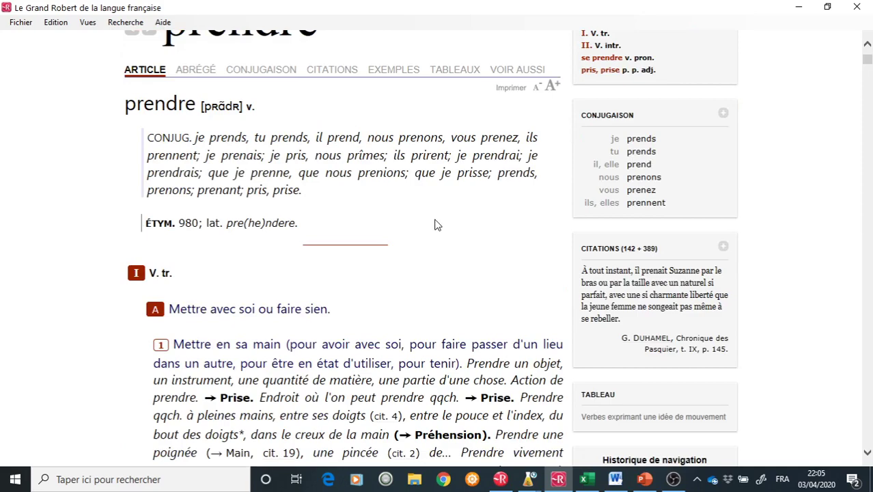
pyautogui.scroll(-3, 437, 225)
pyautogui.scroll(-4, 436, 224)
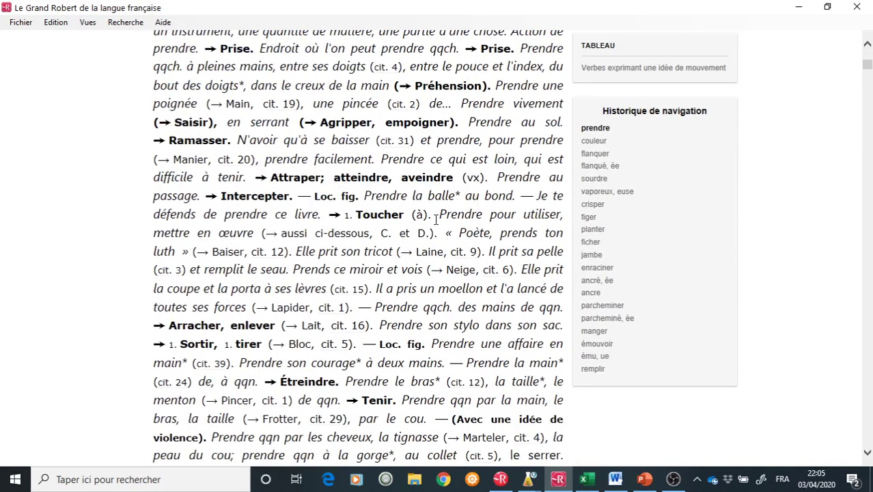
pyautogui.scroll(9, 436, 223)
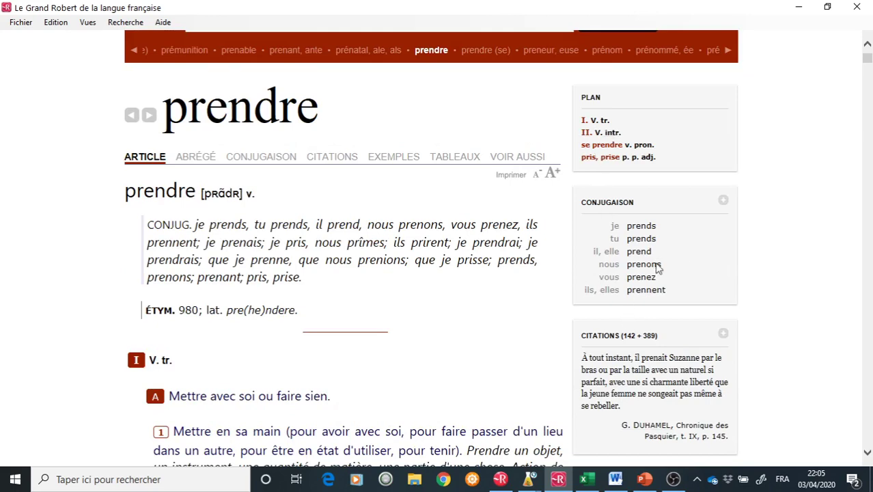
# - Open 'flanquer' from the navigation history, skim its article and return to the start
pyautogui.scroll(-3, 642, 259)
pyautogui.scroll(-1, 623, 262)
pyautogui.scroll(-3, 626, 310)
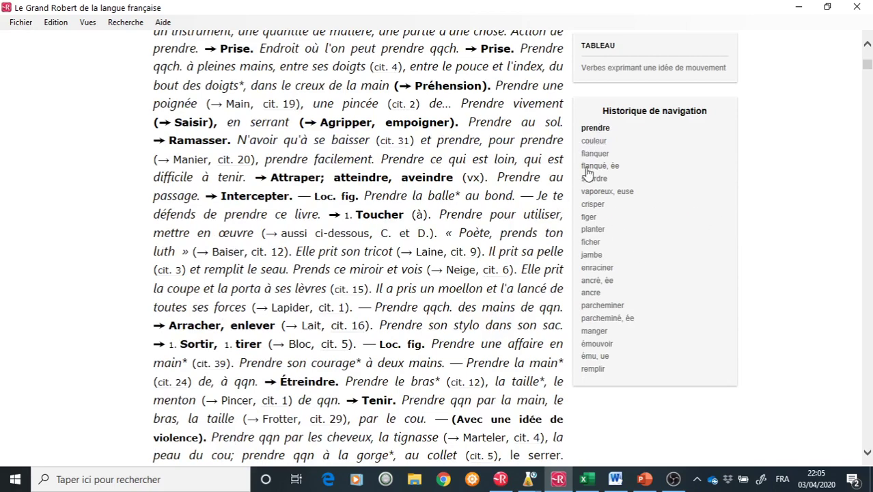
pyautogui.click(599, 157)
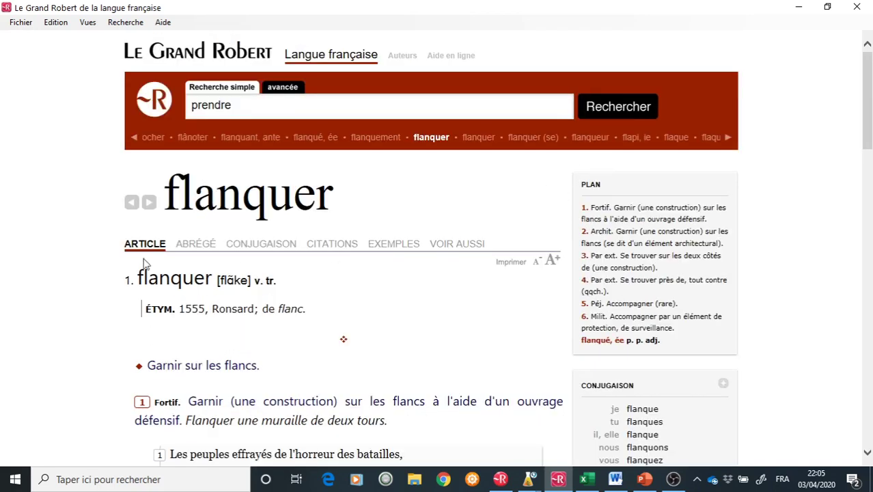
pyautogui.scroll(-2, 399, 276)
pyautogui.scroll(-4, 402, 276)
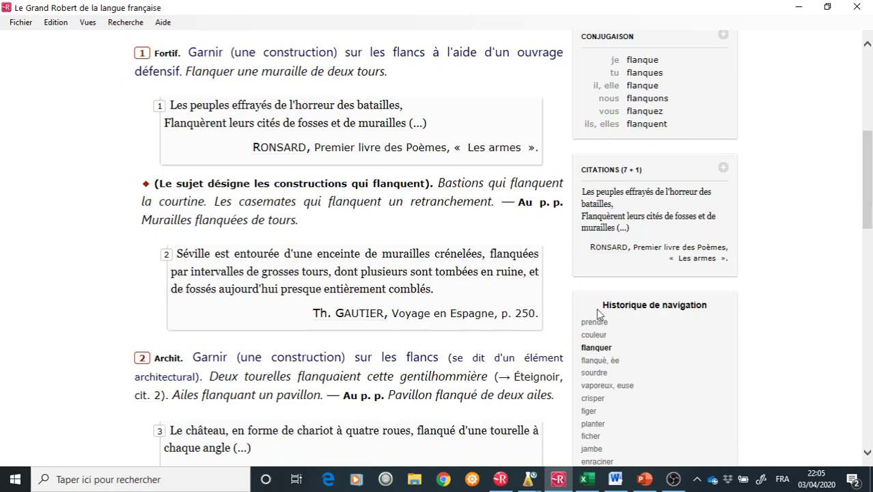
pyautogui.scroll(-4, 596, 310)
pyautogui.scroll(9, 598, 312)
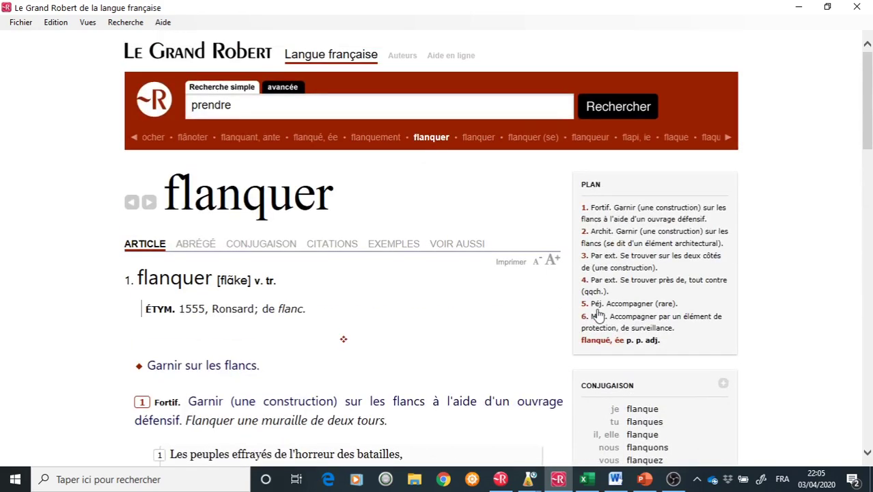
# - Search the citations for the word 'épierrer' with the advanced search
pyautogui.click(283, 87)
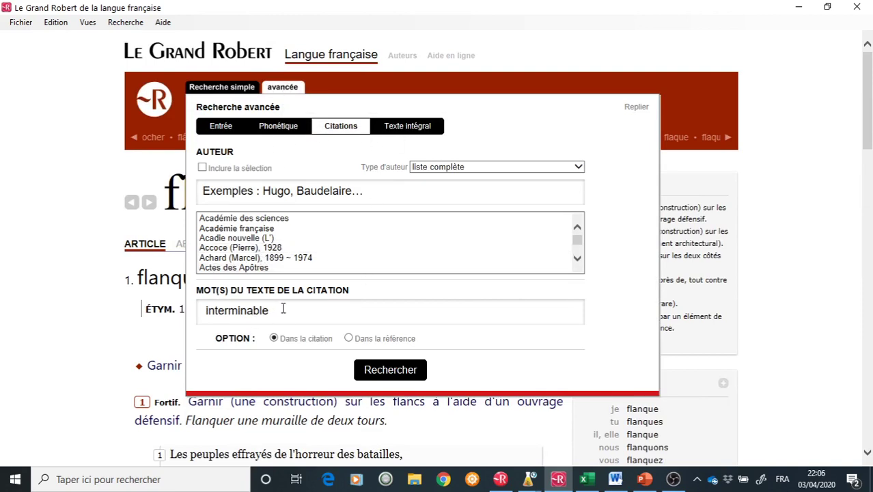
pyautogui.moveTo(290, 309); pyautogui.dragTo(129, 306)
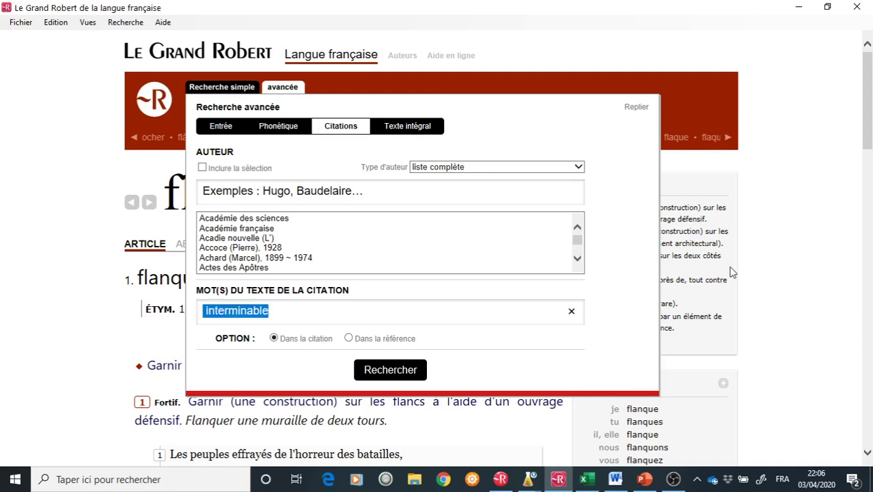
pyautogui.press('BackSpace')
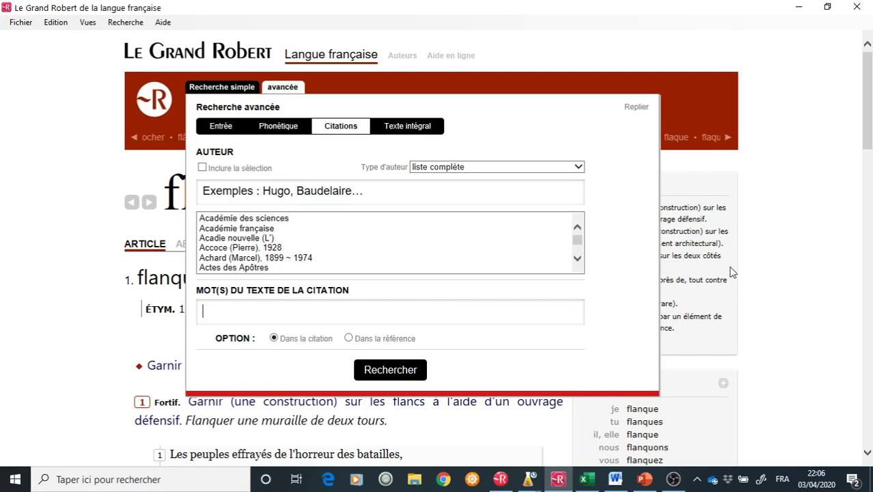
pyautogui.write('épierrer')
pyautogui.press('Return')
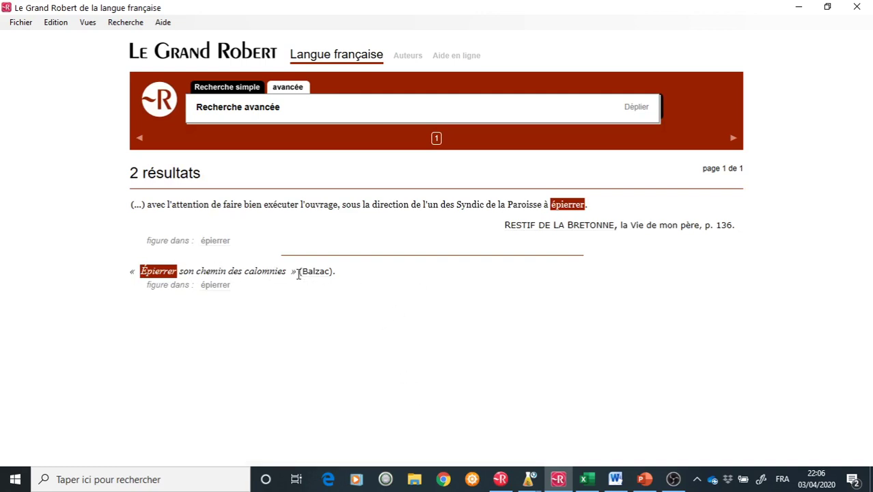
# - Search the citation texts for 'diatribe' and look through the quotations found
pyautogui.click(287, 88)
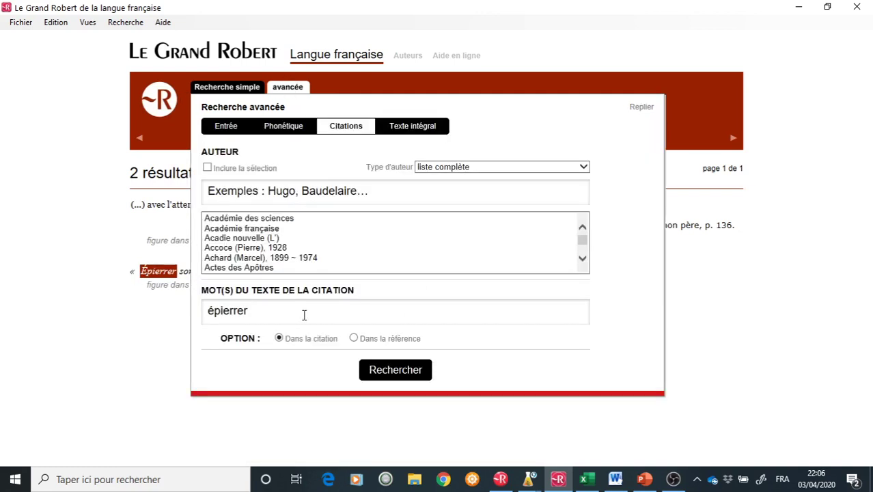
pyautogui.moveTo(278, 309); pyautogui.dragTo(184, 321)
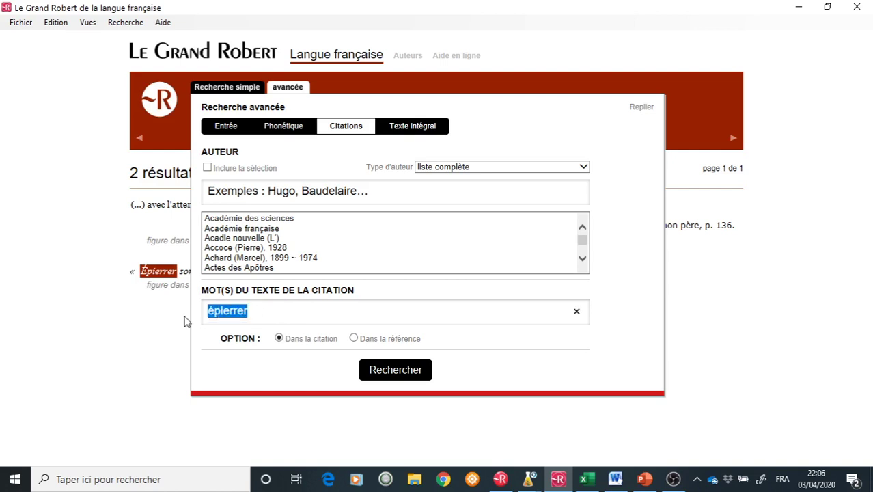
pyautogui.write('diatribe')
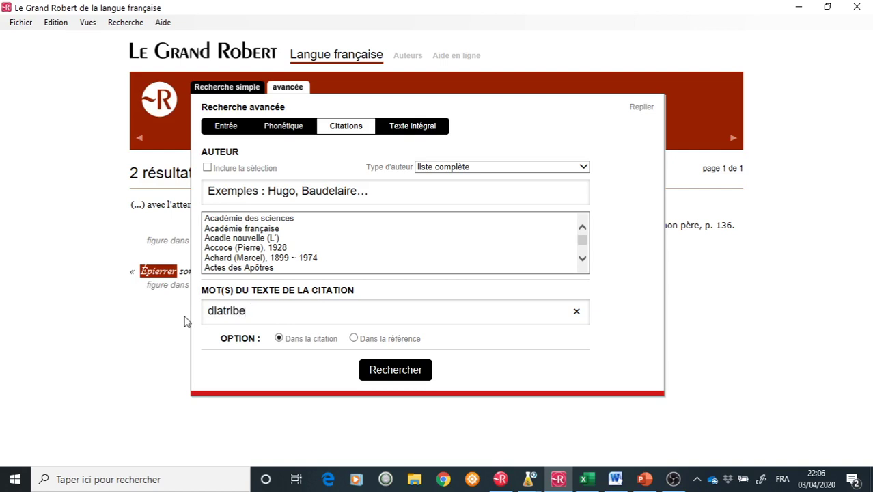
pyautogui.click(394, 377)
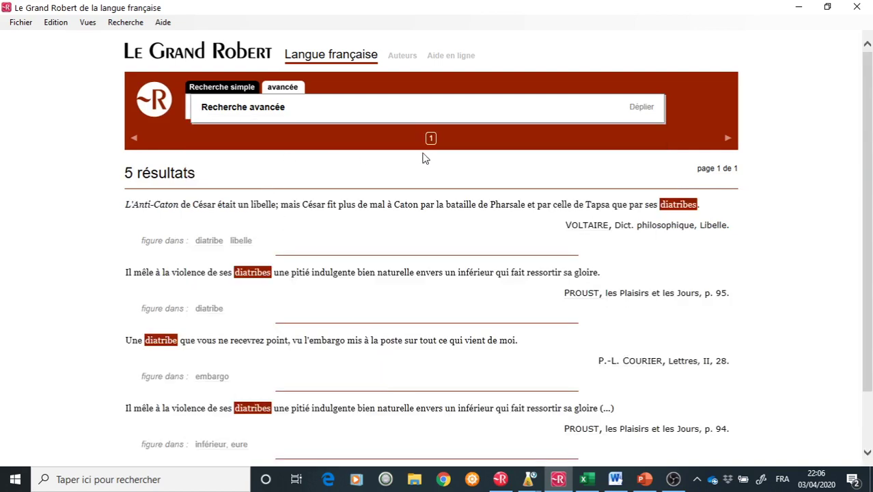
pyautogui.scroll(-1, 209, 204)
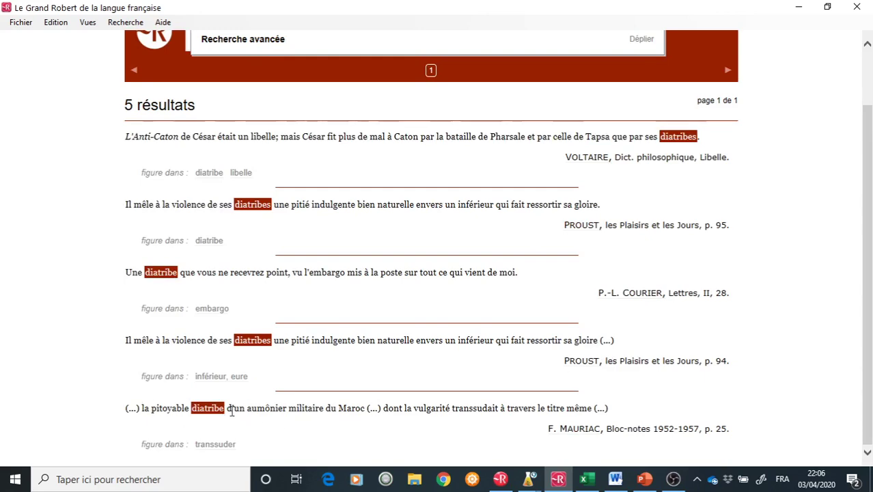
pyautogui.scroll(2, 309, 112)
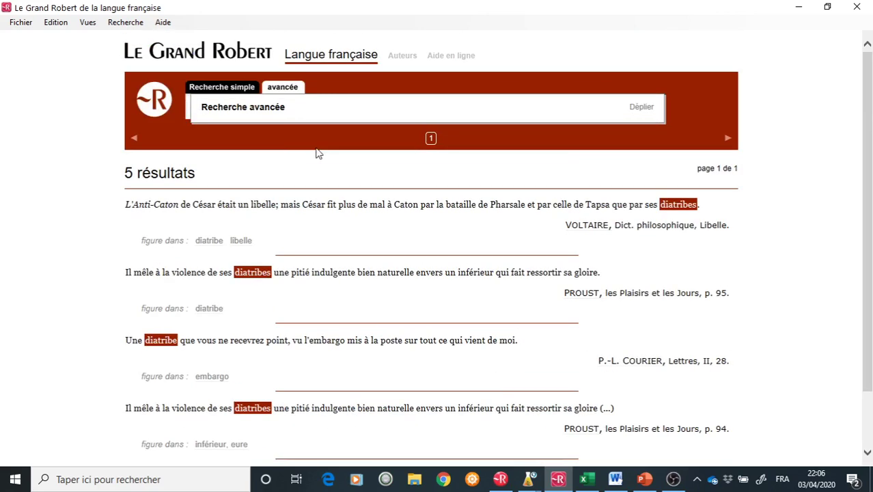
# - Search the citation texts for 'ciel', skim the first page of quotations and return to its start
pyautogui.click(292, 92)
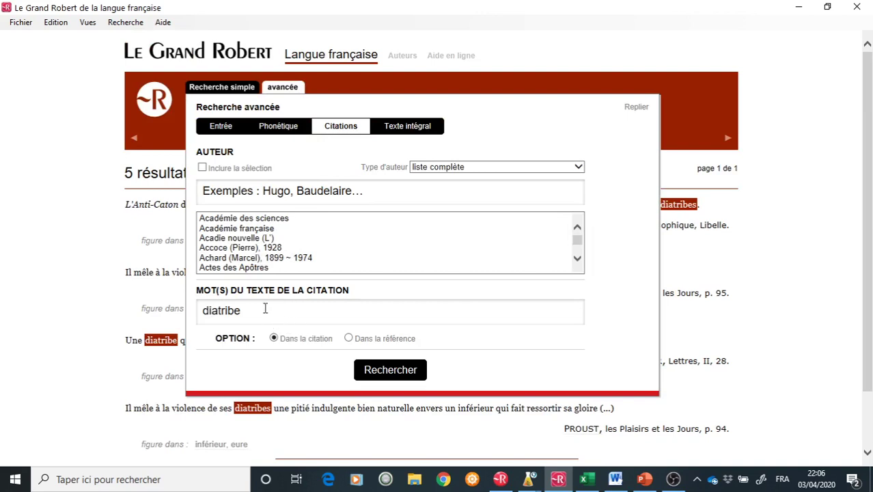
pyautogui.moveTo(259, 308); pyautogui.dragTo(157, 308)
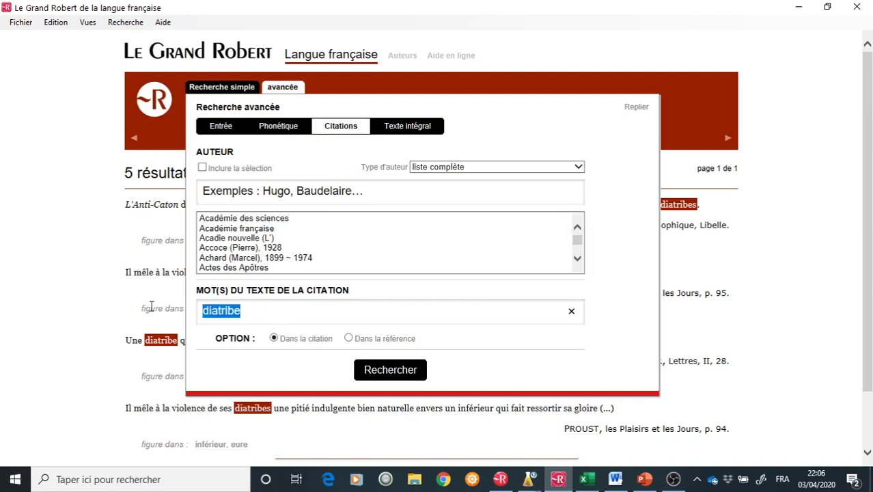
pyautogui.press('BackSpace')
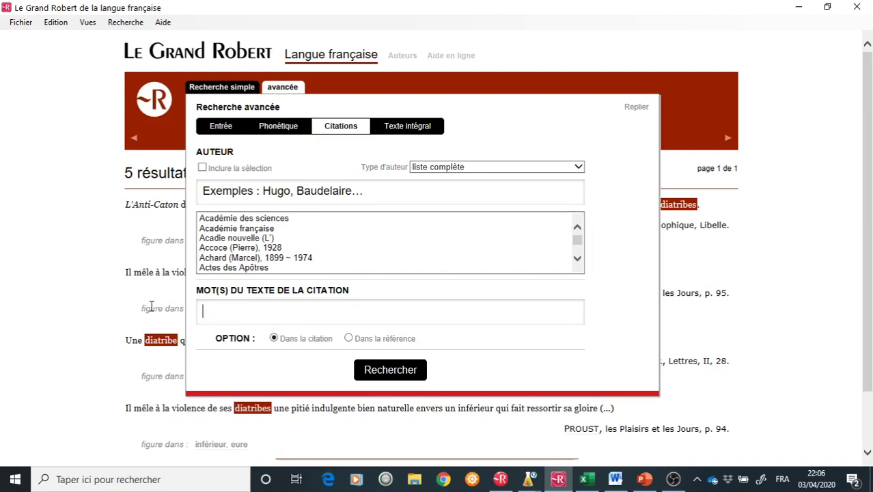
pyautogui.write('ciel')
pyautogui.click(403, 373)
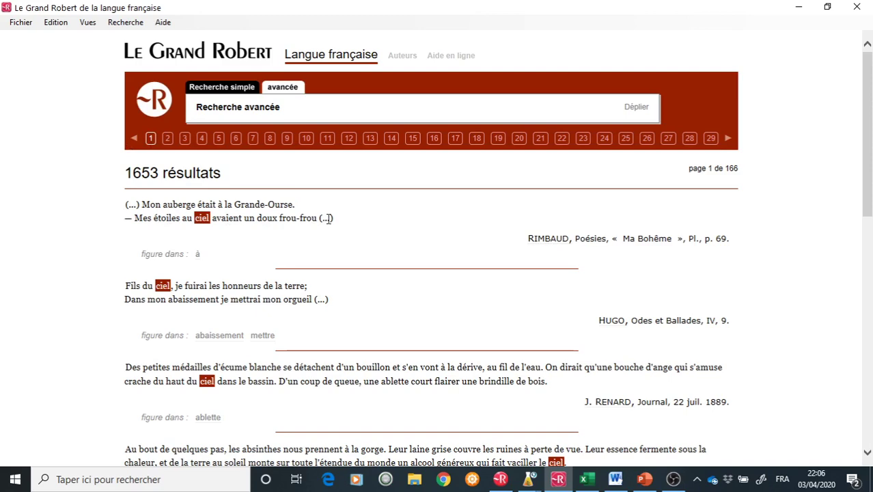
pyautogui.scroll(-2, 350, 227)
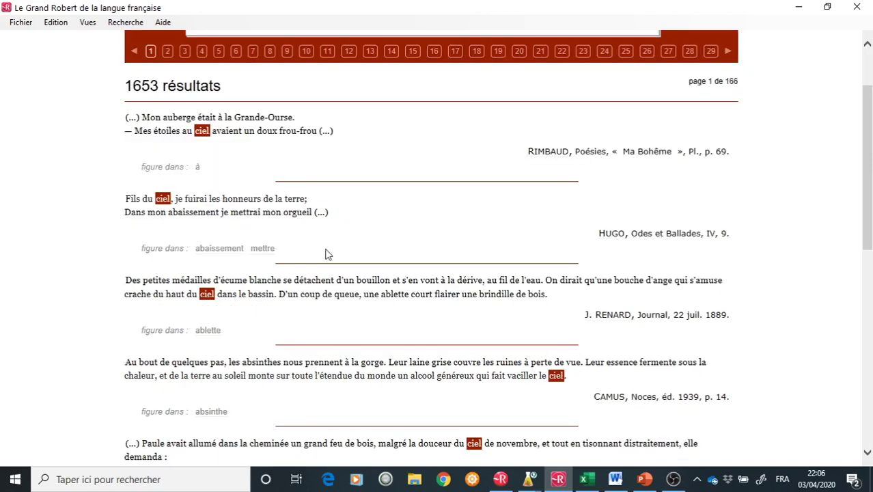
pyautogui.scroll(-12, 336, 250)
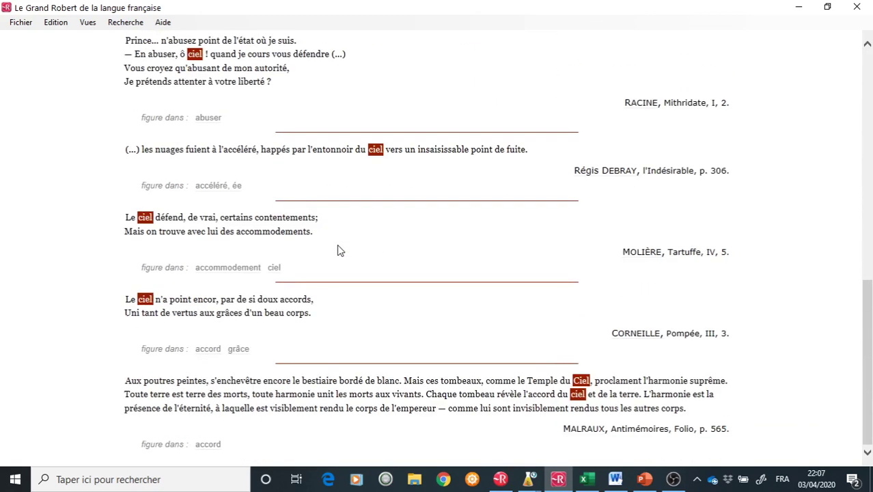
pyautogui.scroll(14, 337, 250)
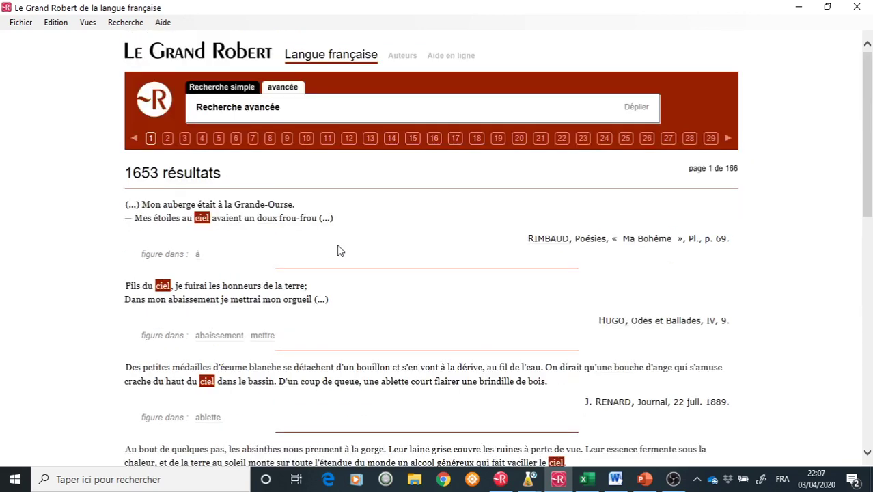
# - Return to the simple search, look up 'prendre' again and skim the senses and quotations in its article
pyautogui.click(229, 88)
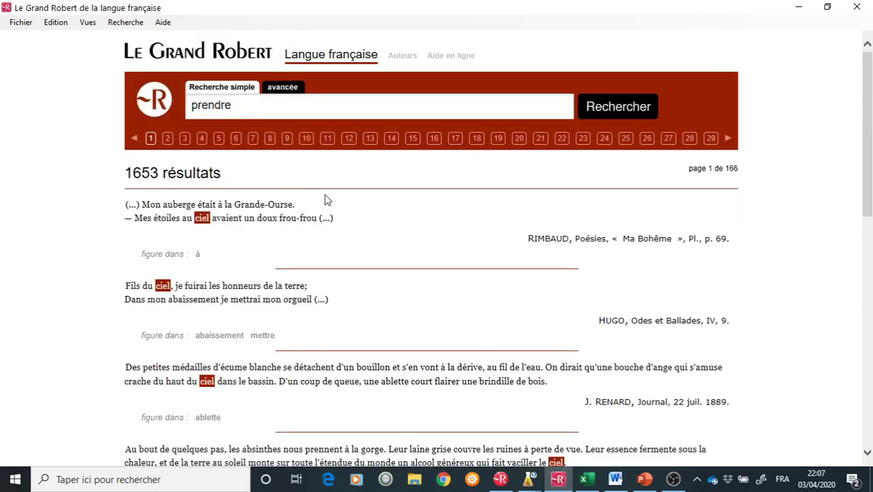
pyautogui.click(240, 106)
pyautogui.press('Return')
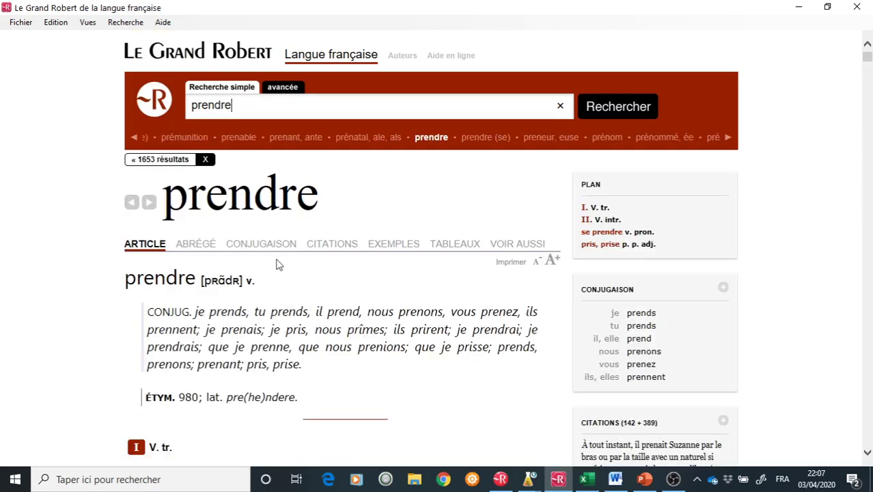
pyautogui.scroll(-8, 478, 282)
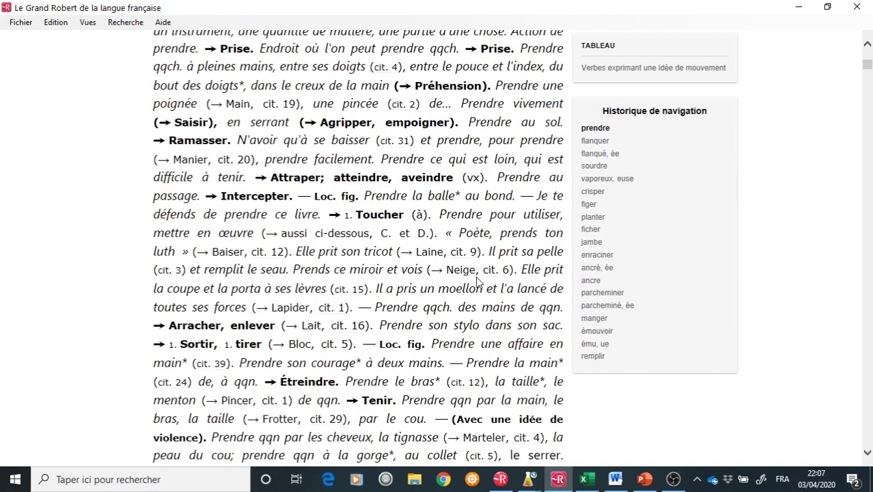
pyautogui.scroll(-15, 478, 282)
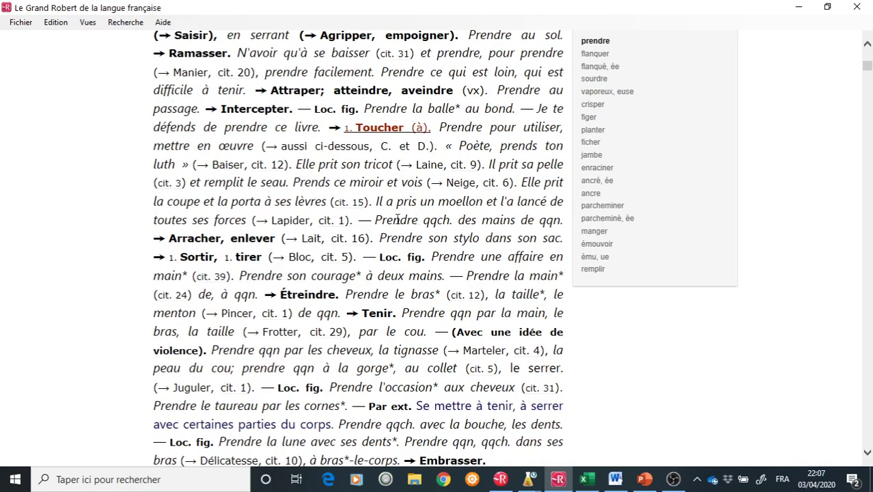
pyautogui.scroll(-4, 348, 217)
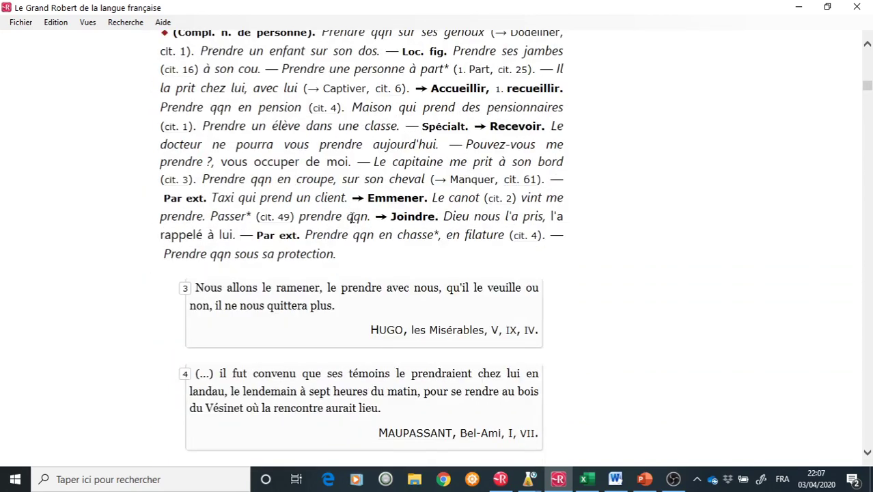
# - Switch to Antidote's Dictionnaires window and view the search suggestions and synonyms for 'pourpre'
pyautogui.click(528, 478)
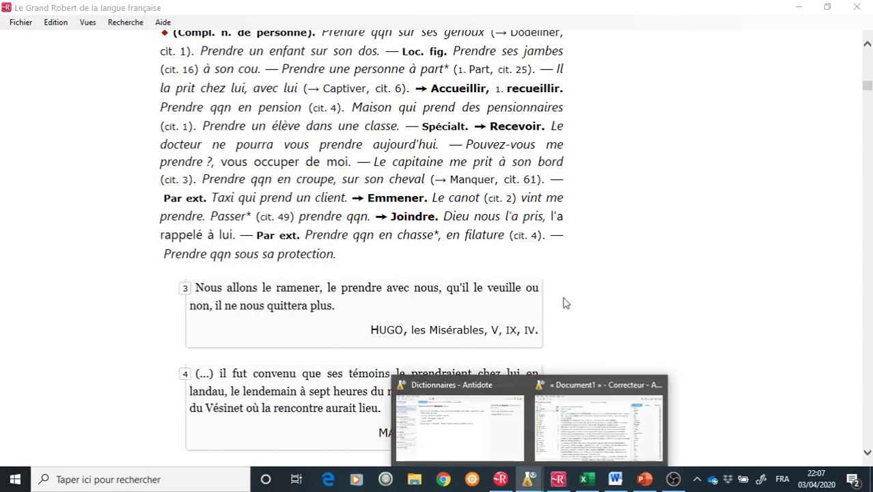
pyautogui.click(488, 421)
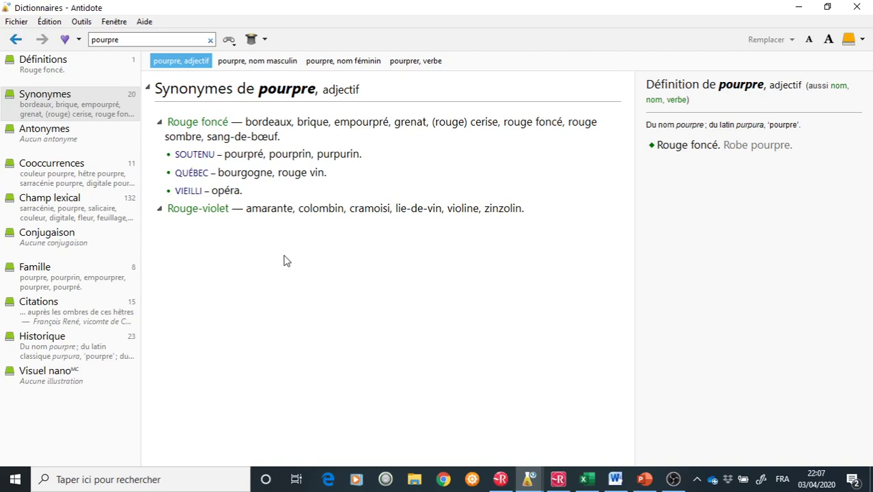
pyautogui.click(122, 40)
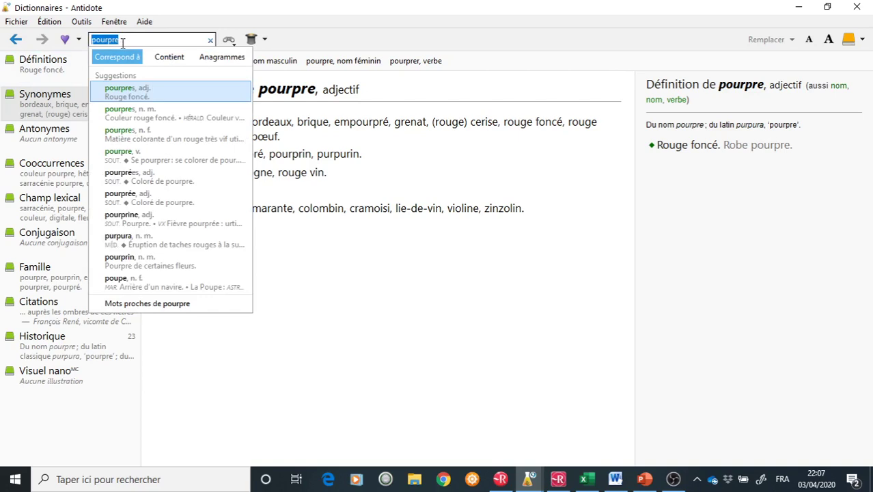
pyautogui.click(121, 39)
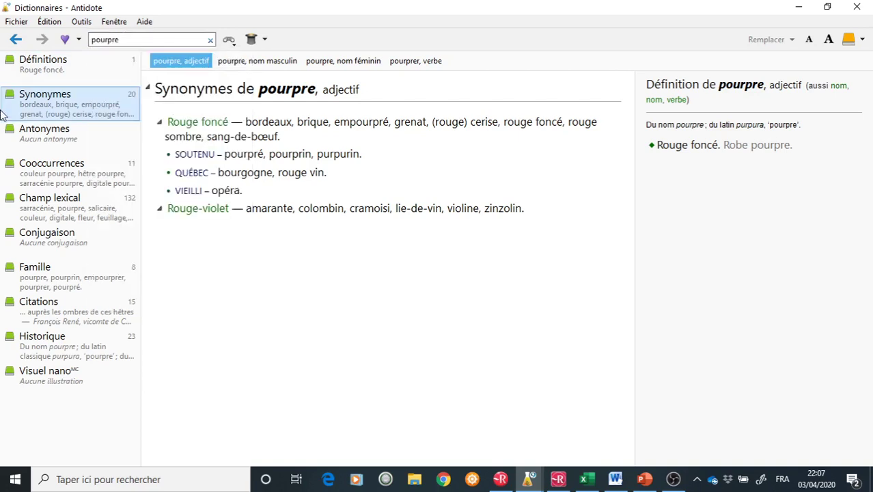
# - View the definition of 'pourpre' and its synonyms again, and switch to the start of Le Grand Robert's 'prendre' article
pyautogui.click(53, 66)
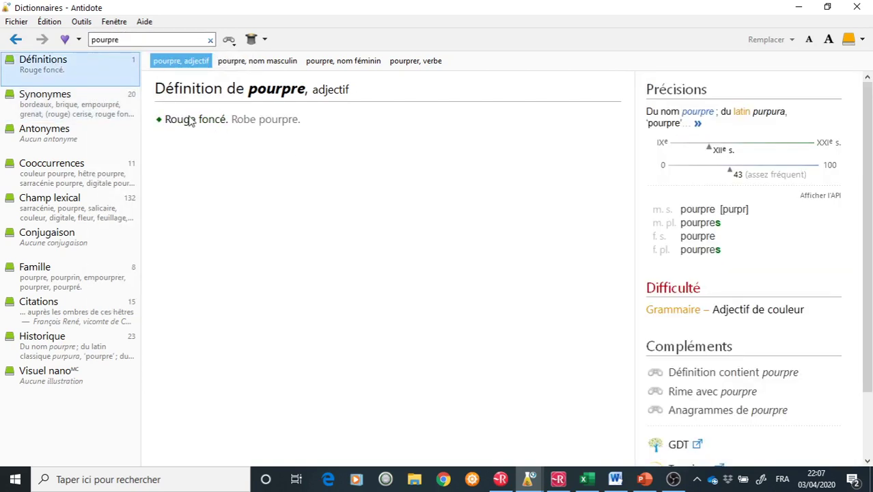
pyautogui.click(53, 107)
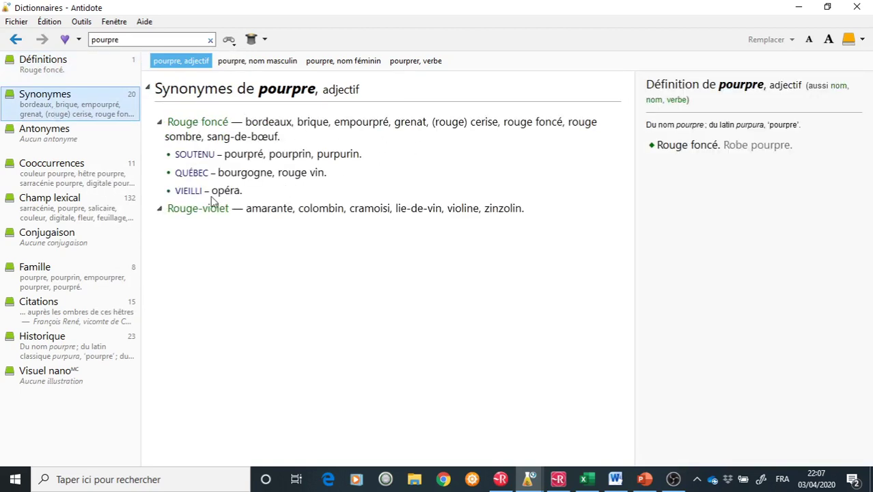
pyautogui.click(556, 478)
pyautogui.scroll(20, 402, 268)
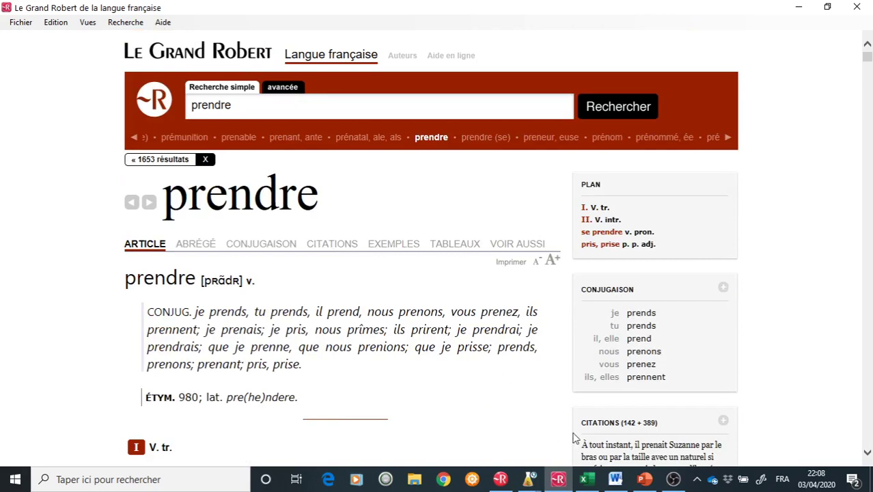
# - Switch to Le Petit Robert and look through the synonyms and antonyms listed for 'prendre'
pyautogui.click(500, 478)
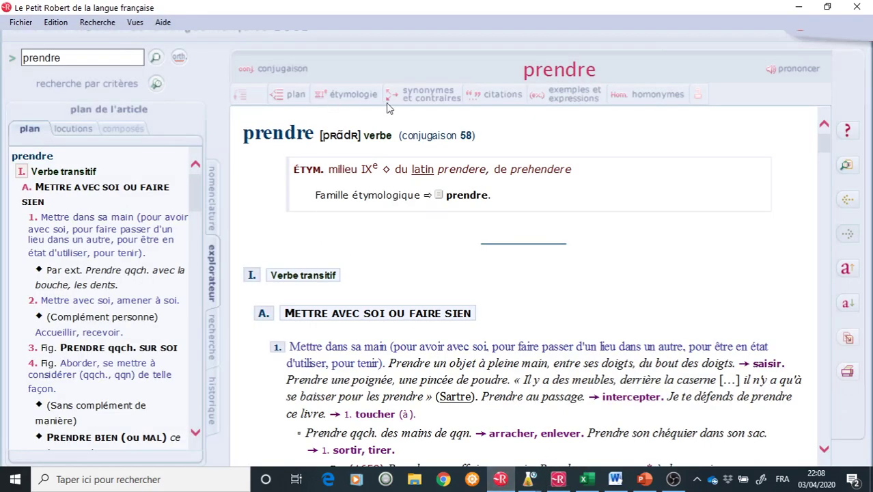
pyautogui.click(437, 98)
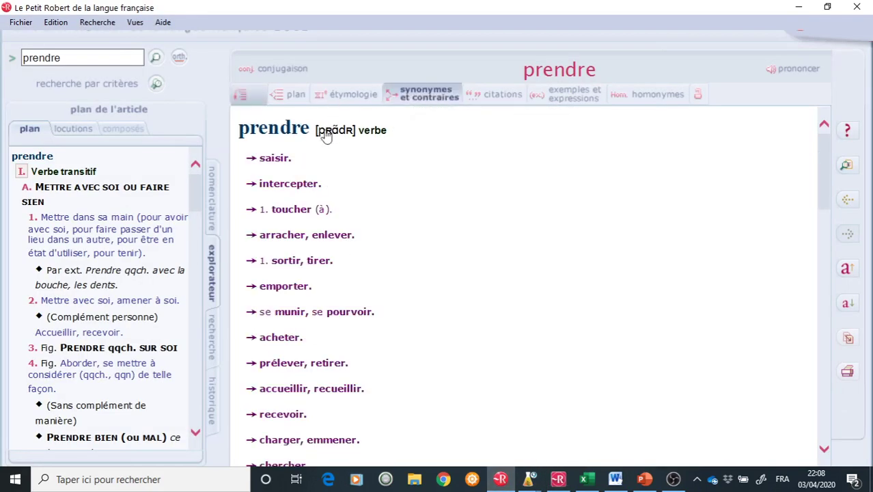
pyautogui.scroll(-8, 317, 225)
pyautogui.scroll(6, 318, 212)
pyautogui.scroll(3, 317, 208)
pyautogui.scroll(-2, 388, 290)
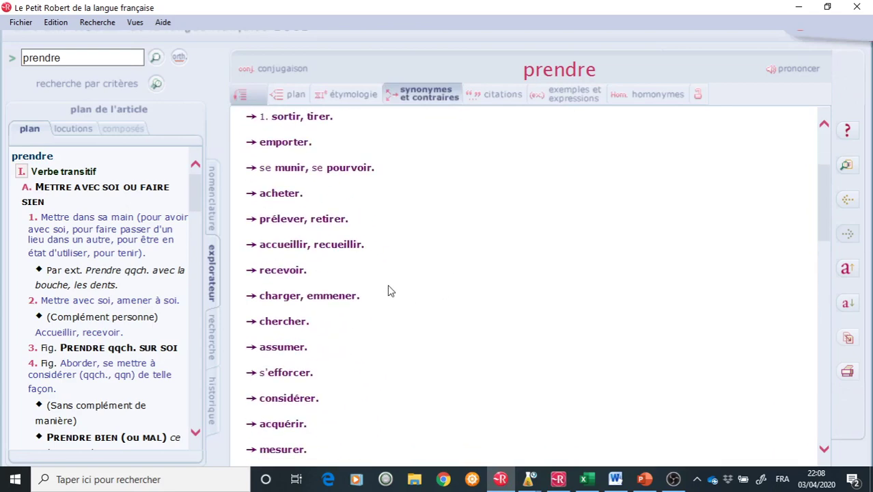
# - Open the article of the synonym 'recevoir', skim its first senses and minimize Le Petit Robert
pyautogui.click(286, 270)
pyautogui.scroll(-3, 507, 249)
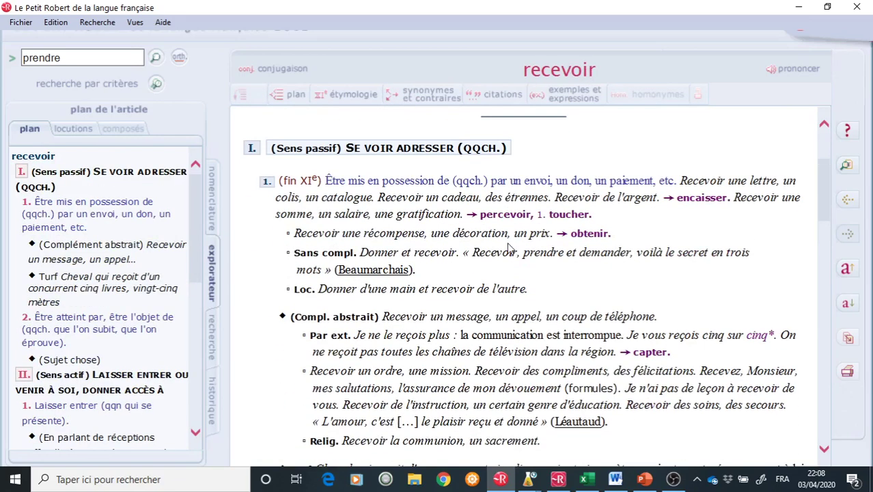
pyautogui.click(799, 8)
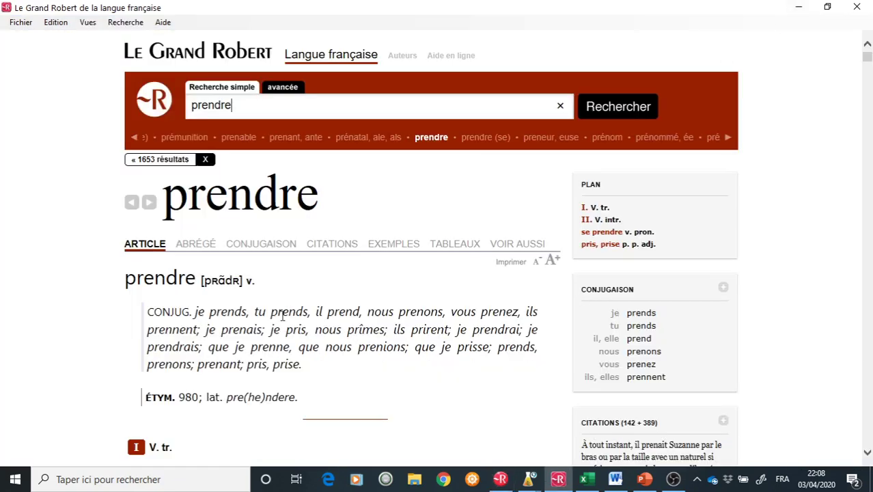
# - Switch to Antidote's Dictionnaires window and view the antonyms and cooccurrences of 'pourpre'
pyautogui.click(527, 479)
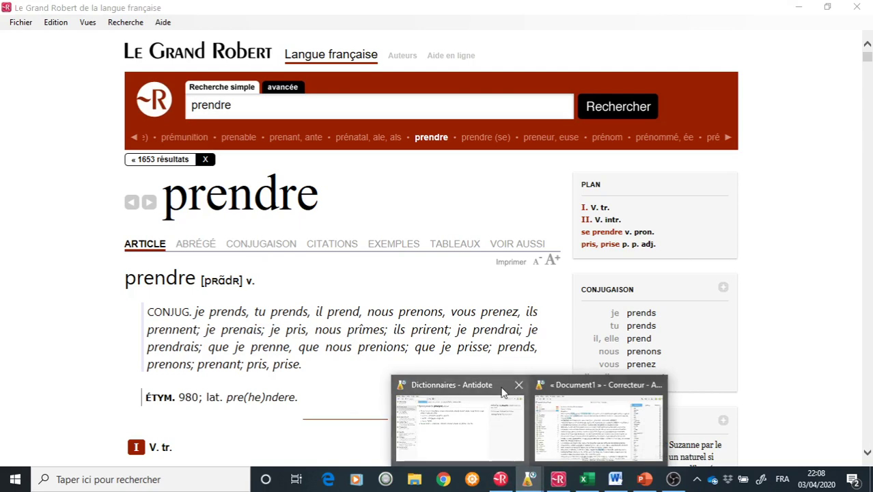
pyautogui.click(496, 414)
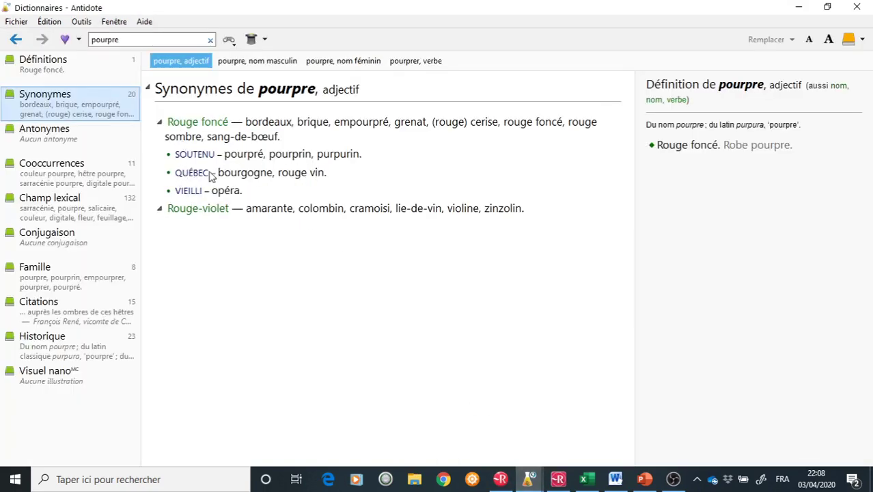
pyautogui.click(41, 136)
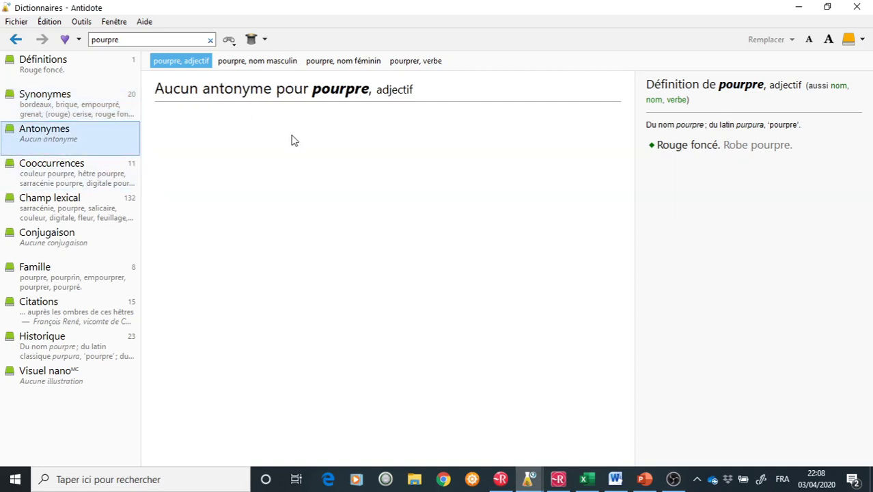
pyautogui.click(63, 176)
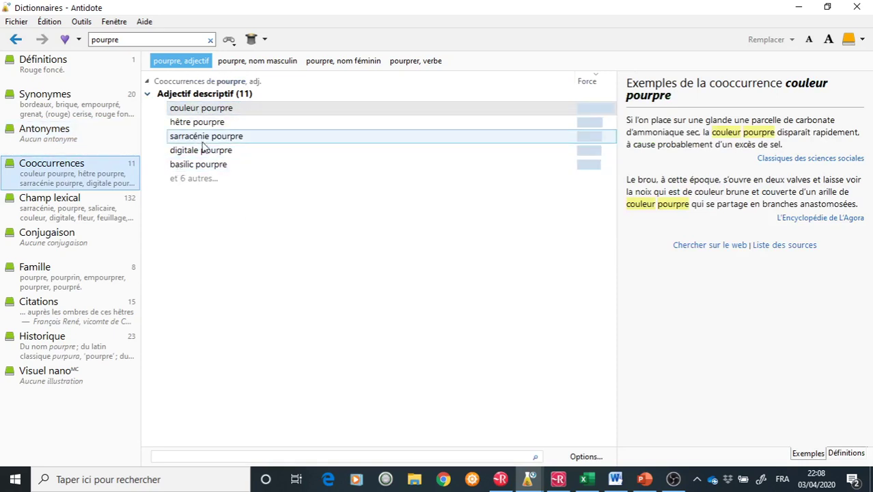
# - View the lexical field of 'pourpre', expand its full list of adjectives and look through it
pyautogui.click(70, 207)
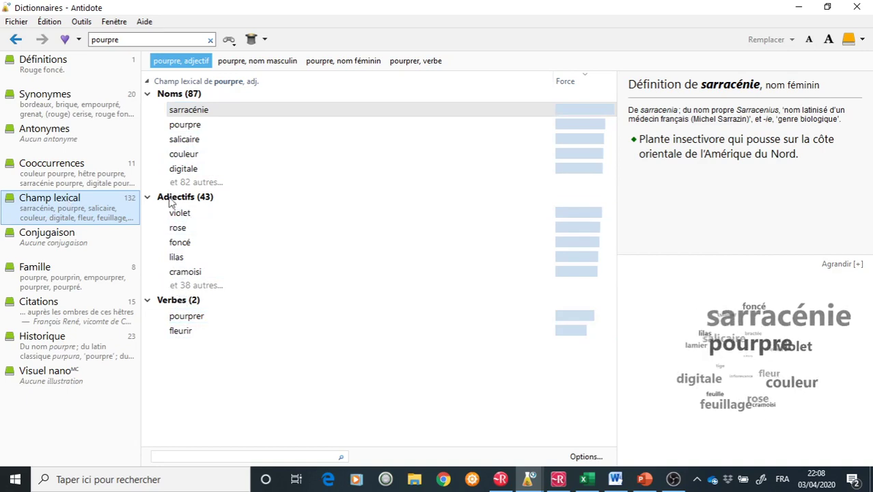
pyautogui.click(199, 285)
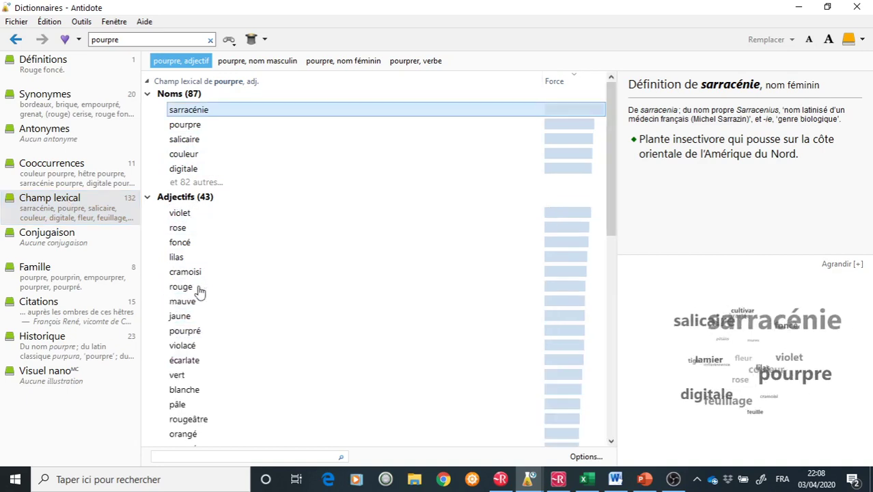
pyautogui.scroll(-5, 198, 288)
pyautogui.scroll(5, 198, 288)
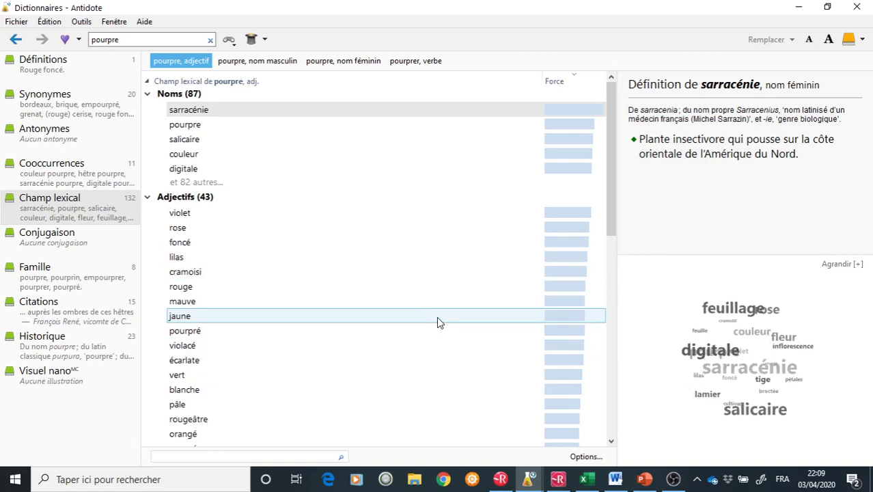
# - Look up 'nuage' and view its lexical field
pyautogui.doubleClick(143, 39)
pyautogui.press('BackSpace')
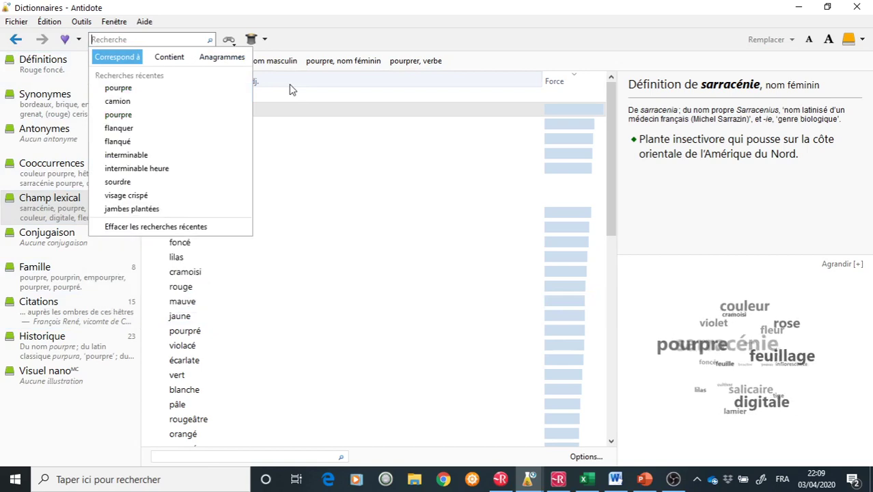
pyautogui.write('nu')
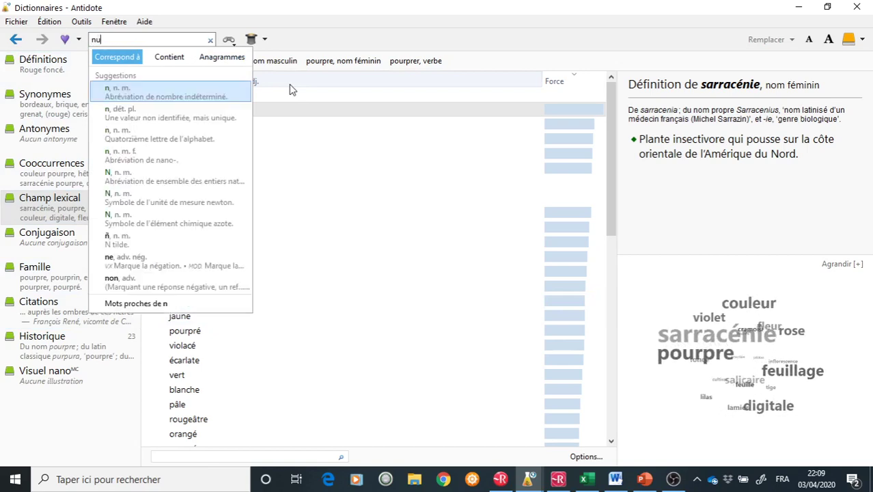
pyautogui.write('age')
pyautogui.press('Return')
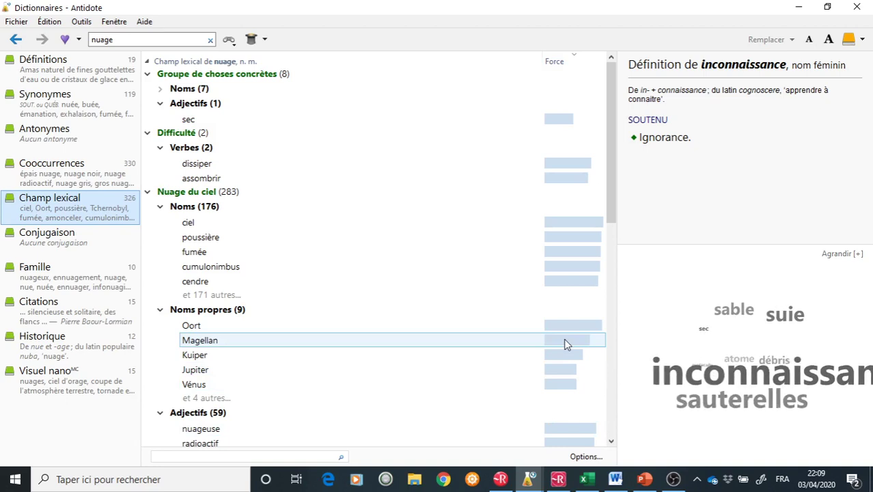
# - Switch to the conjugation dictionary, look up 'flanquer' and look through its simple, compound and periphrastic tenses
pyautogui.click(37, 239)
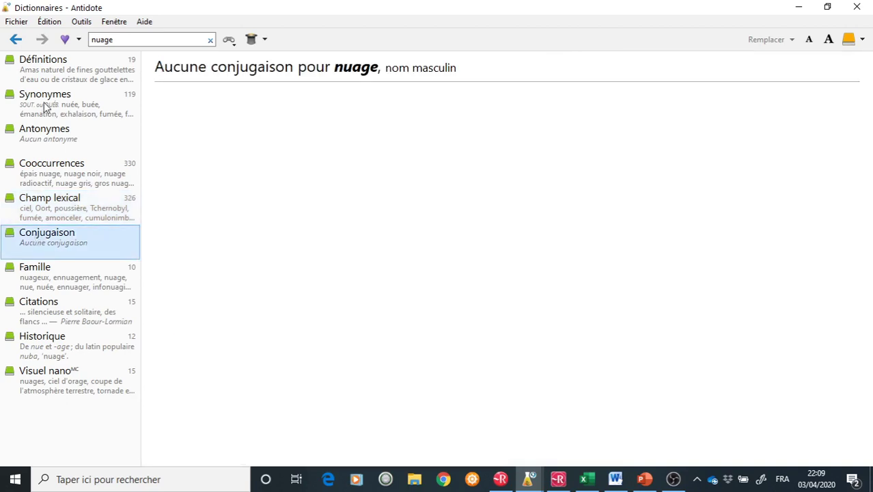
pyautogui.click(125, 39)
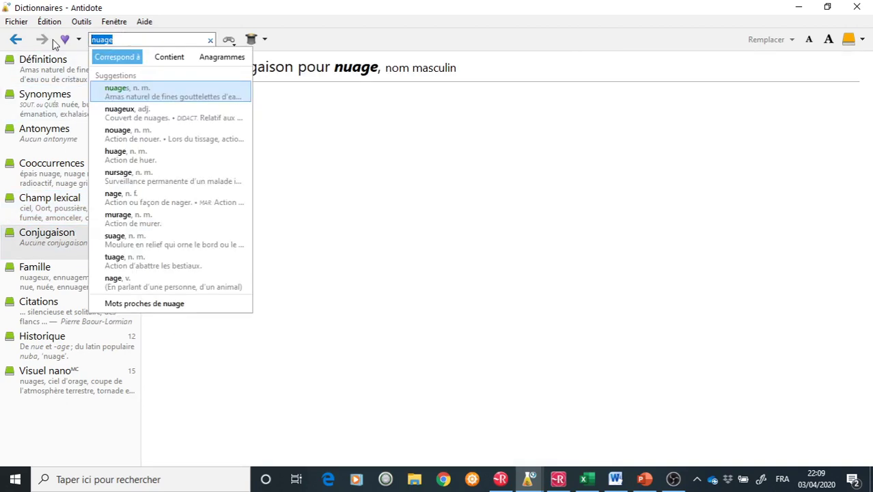
pyautogui.write('flanq')
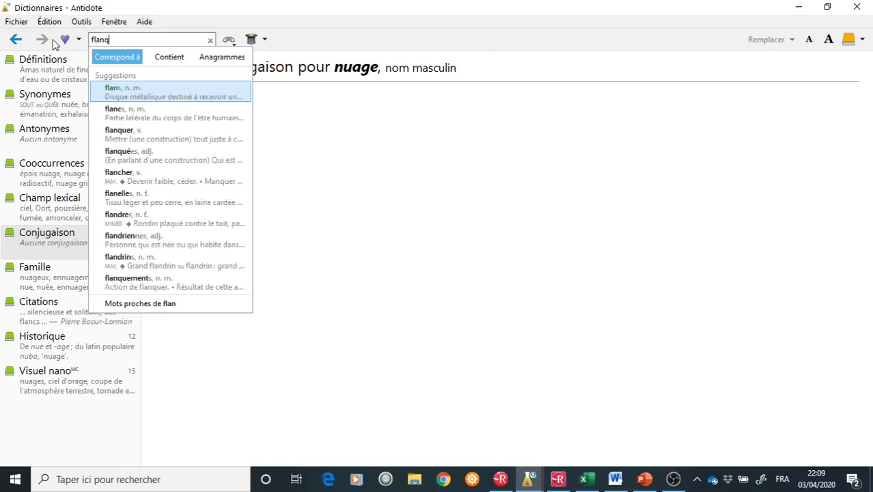
pyautogui.write('uer')
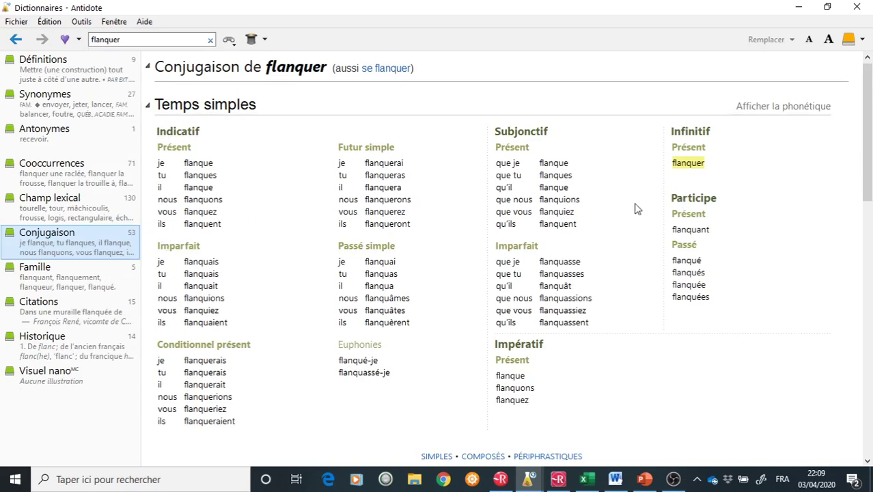
pyautogui.scroll(-3, 532, 212)
pyautogui.scroll(-10, 532, 211)
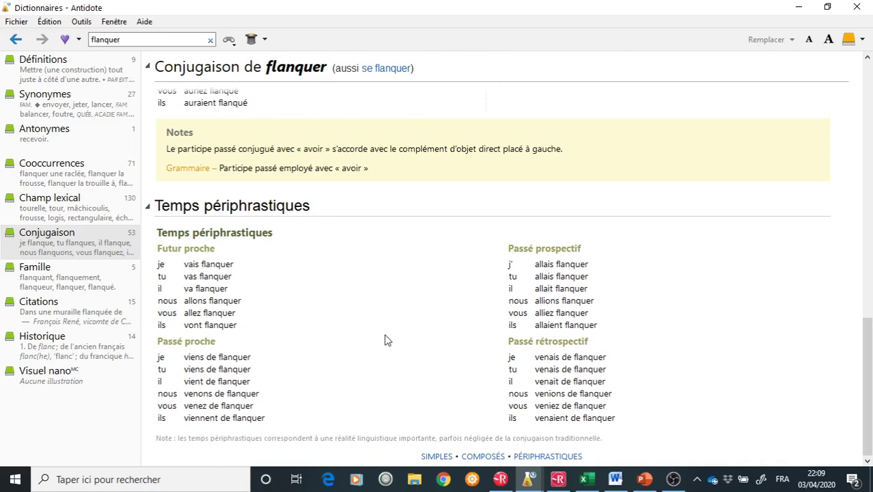
pyautogui.scroll(3, 305, 298)
pyautogui.scroll(3, 306, 298)
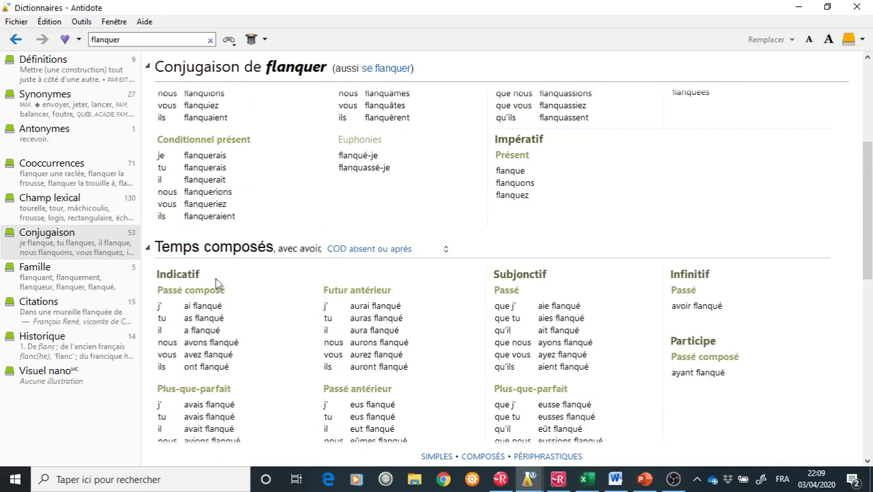
# - View the word family of 'flanquer', and look up 'chanter' to view its word family
pyautogui.click(33, 283)
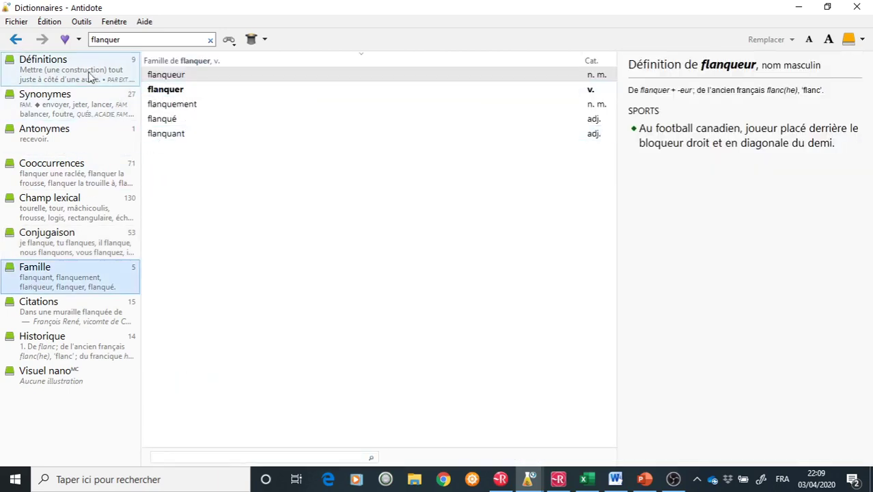
pyautogui.moveTo(136, 39); pyautogui.dragTo(23, 37)
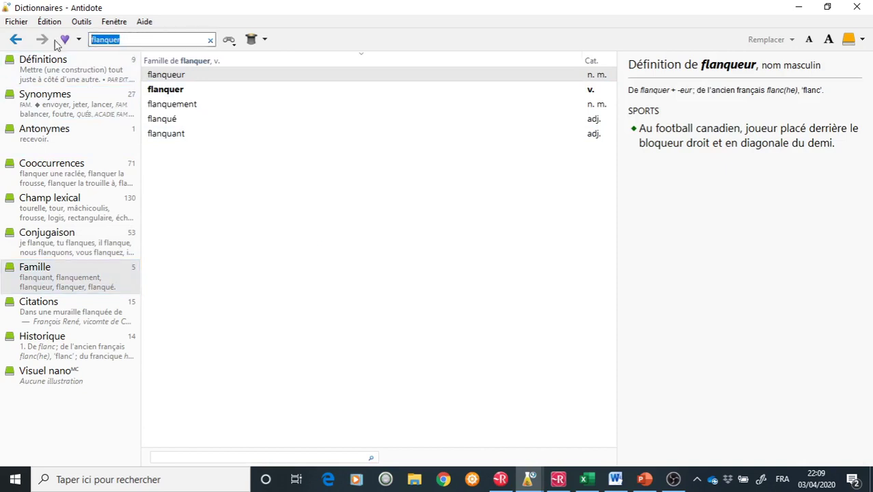
pyautogui.press('BackSpace')
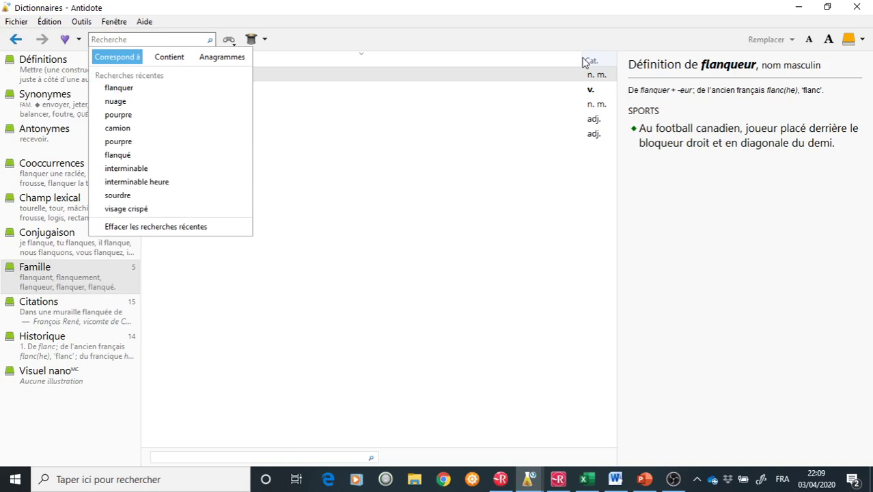
pyautogui.write('chanter')
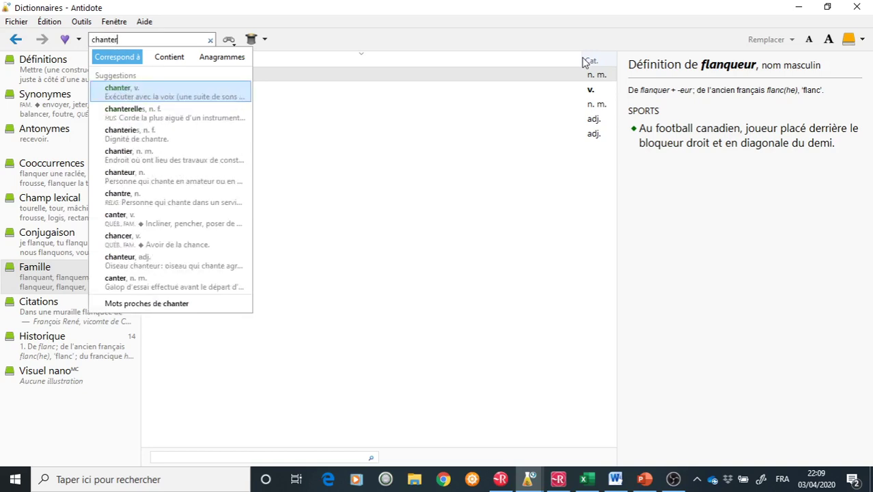
pyautogui.press('Return')
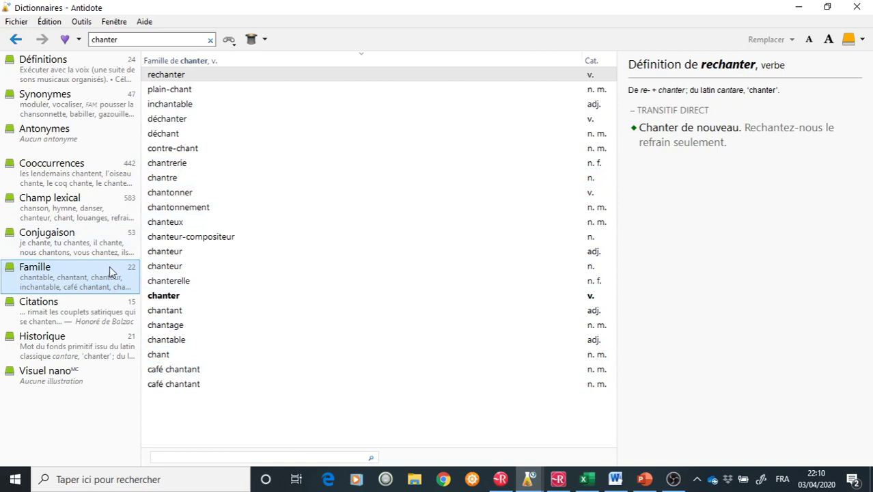
# - View the citations containing 'chanter' and read down to the end of the list
pyautogui.click(65, 318)
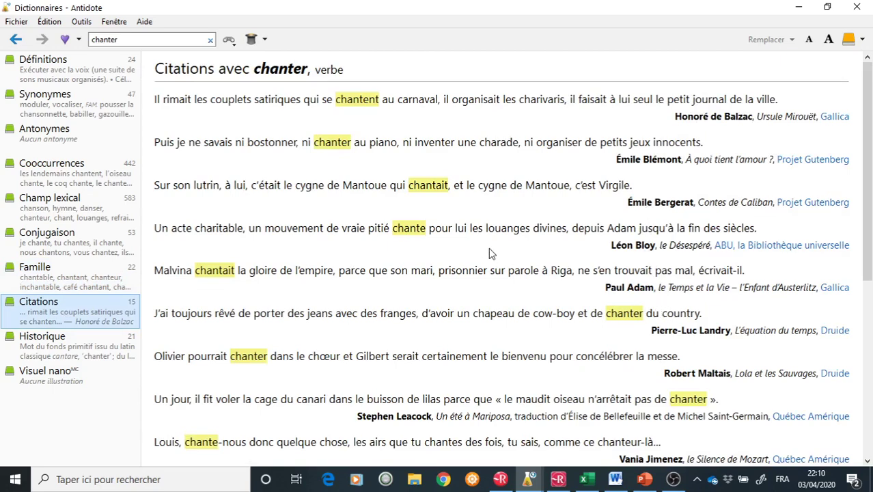
pyautogui.scroll(-5, 489, 249)
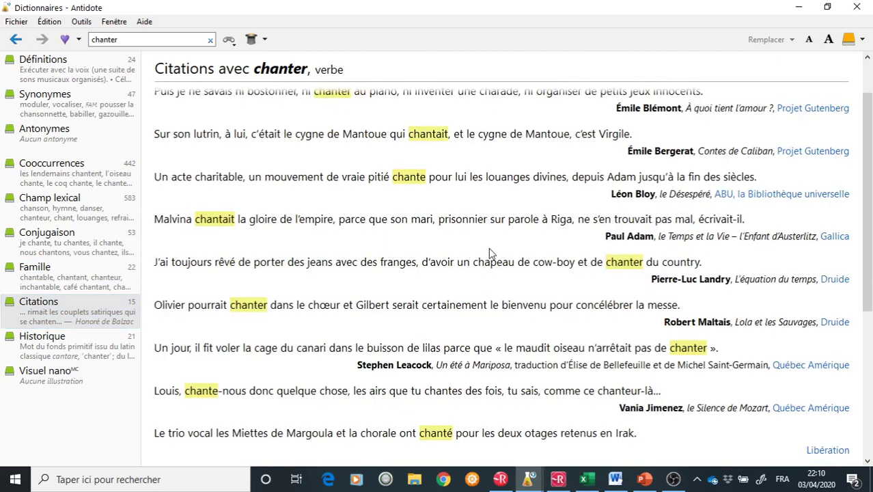
pyautogui.scroll(-2, 489, 251)
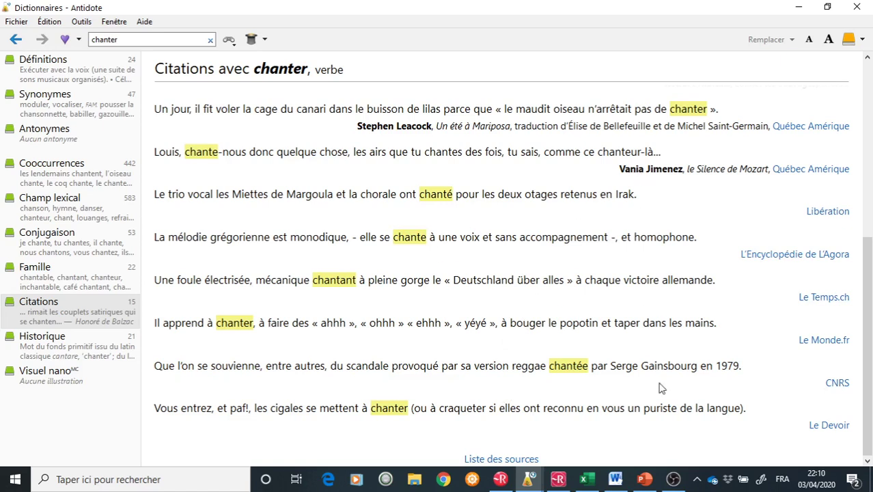
# - View the history of 'chanter' and look through its etymology, spelling evolution and dated sources
pyautogui.click(69, 347)
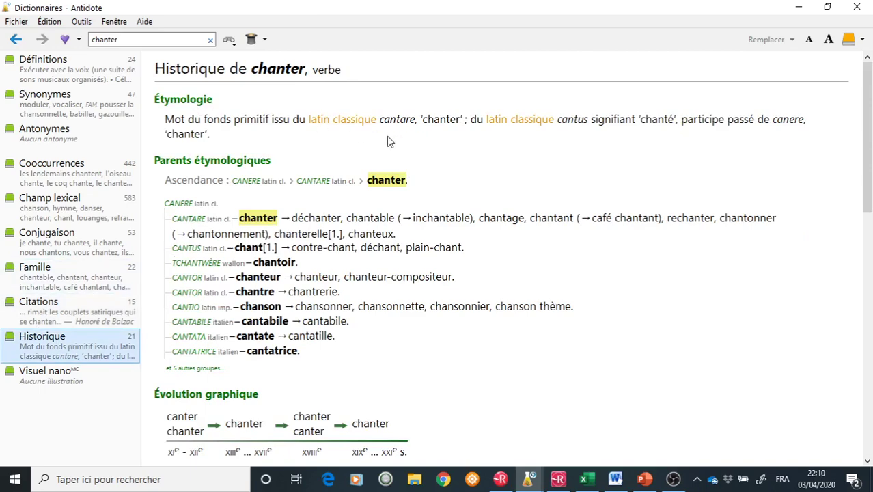
pyautogui.scroll(-3, 387, 137)
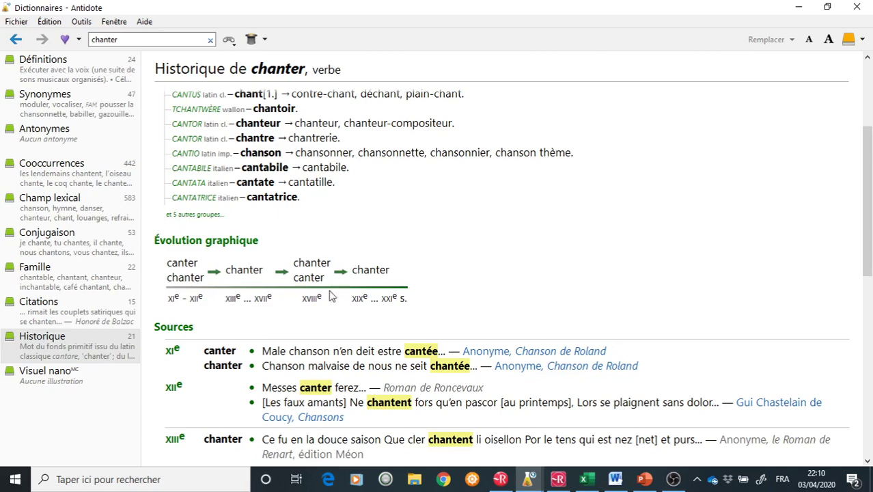
pyautogui.scroll(-4, 504, 248)
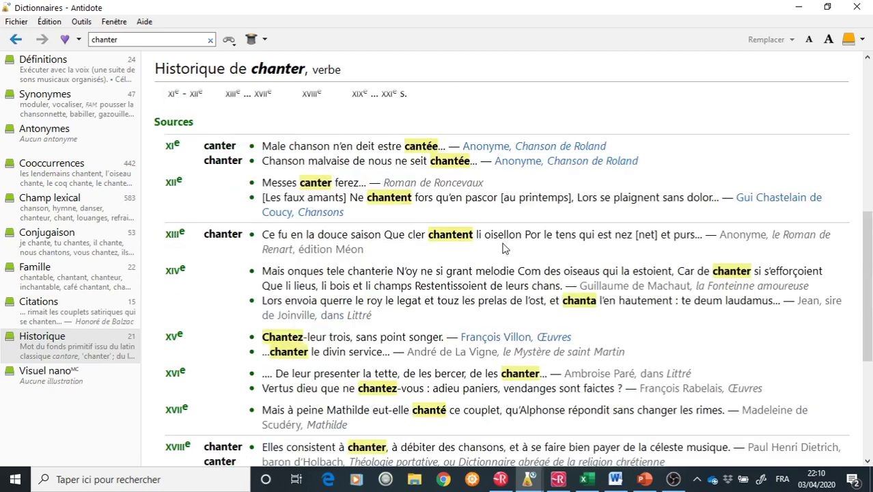
# - Open the Visuel nano illustrations and look up 'camion' to view its pictures
pyautogui.scroll(2, 503, 248)
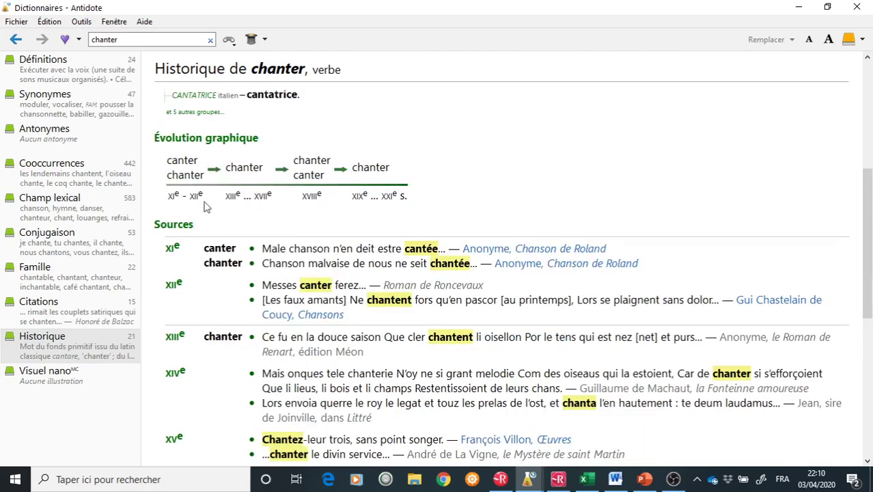
pyautogui.click(69, 378)
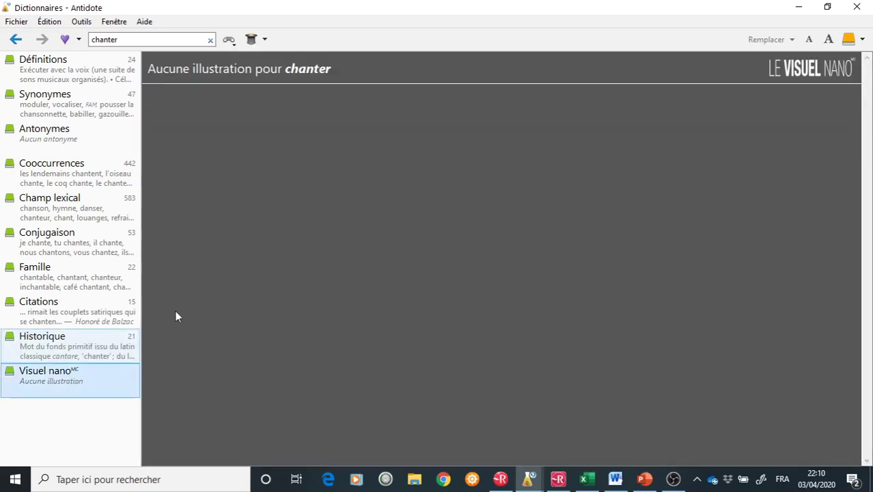
pyautogui.click(135, 39)
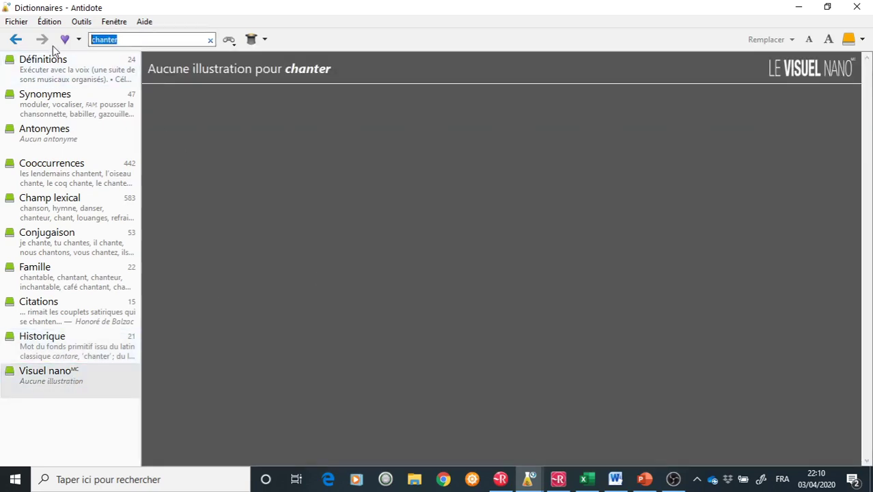
pyautogui.write('cma')
pyautogui.press('BackSpace')
pyautogui.press('BackSpace')
pyautogui.write('amion')
pyautogui.press('Return')
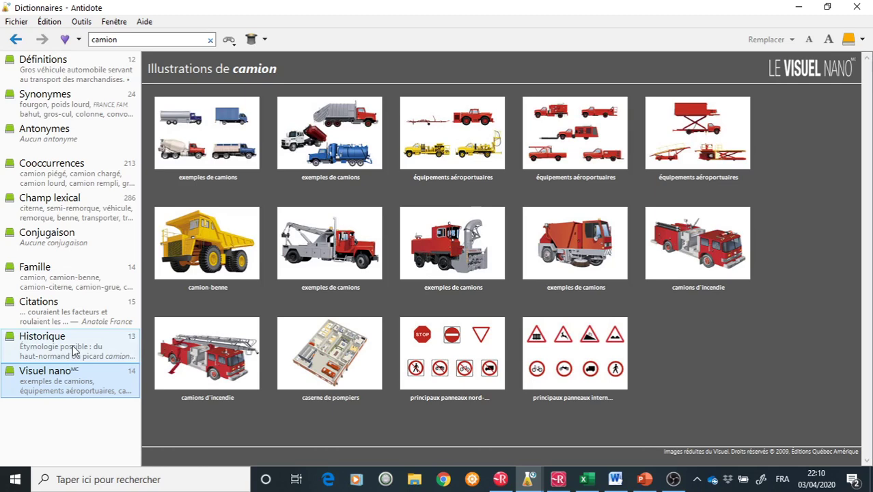
# - Look up the illustrations of 'château' and open the 'château fort' picture
pyautogui.click(113, 40)
pyautogui.write('châtea')
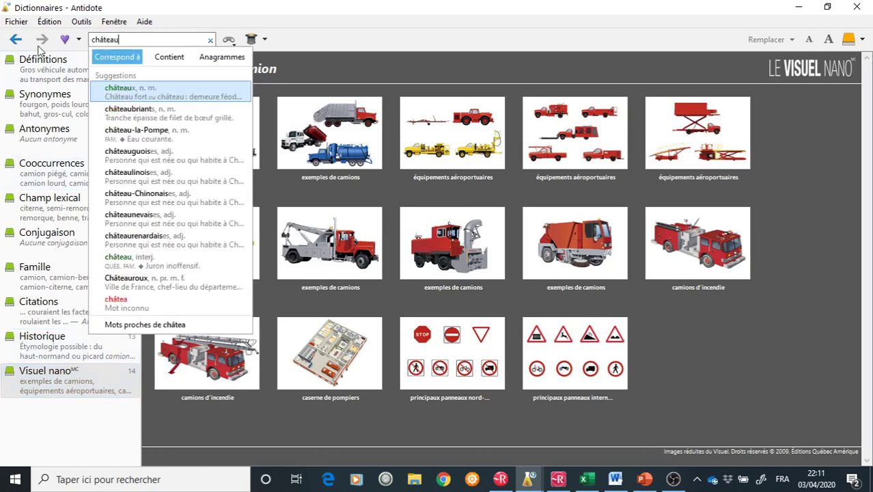
pyautogui.write('u')
pyautogui.press('Return')
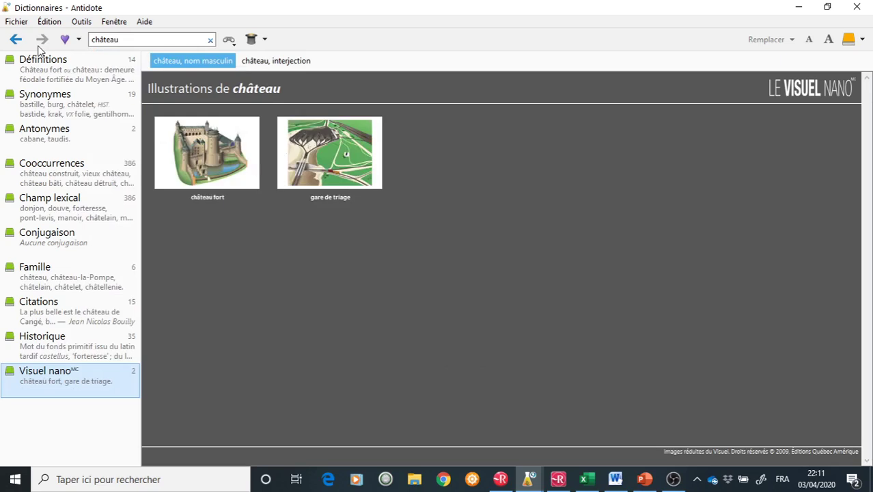
pyautogui.click(228, 142)
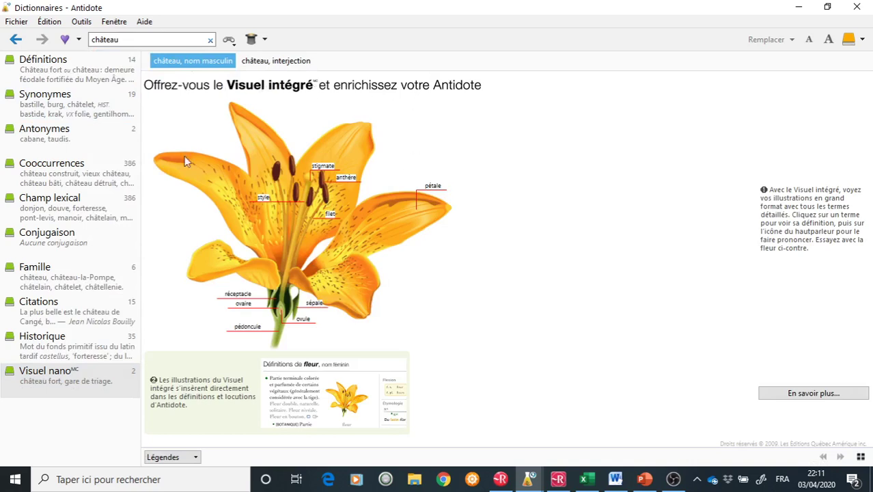
pyautogui.click(142, 40)
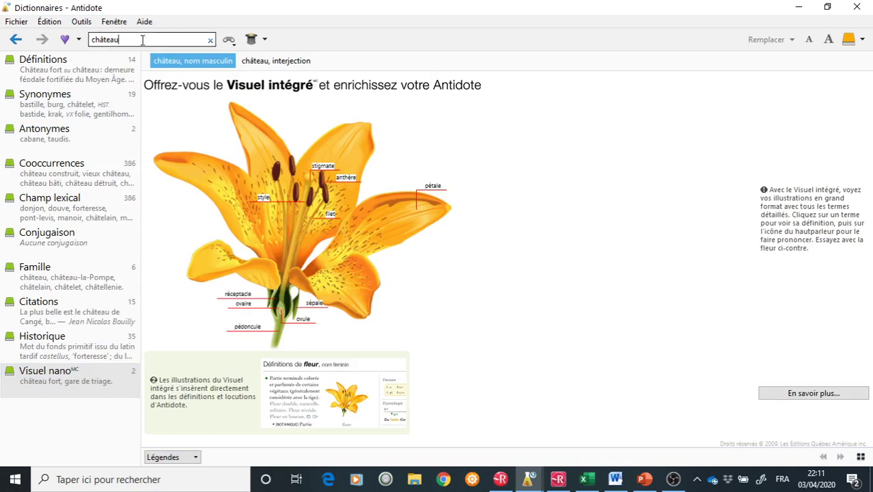
pyautogui.click(142, 40)
pyautogui.click(378, 40)
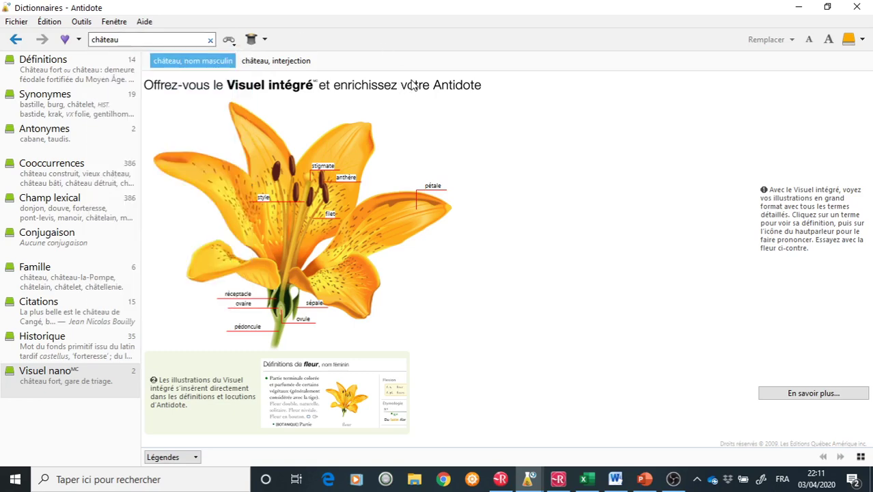
# - View the definitions of 'château' and its synonyms
pyautogui.click(50, 74)
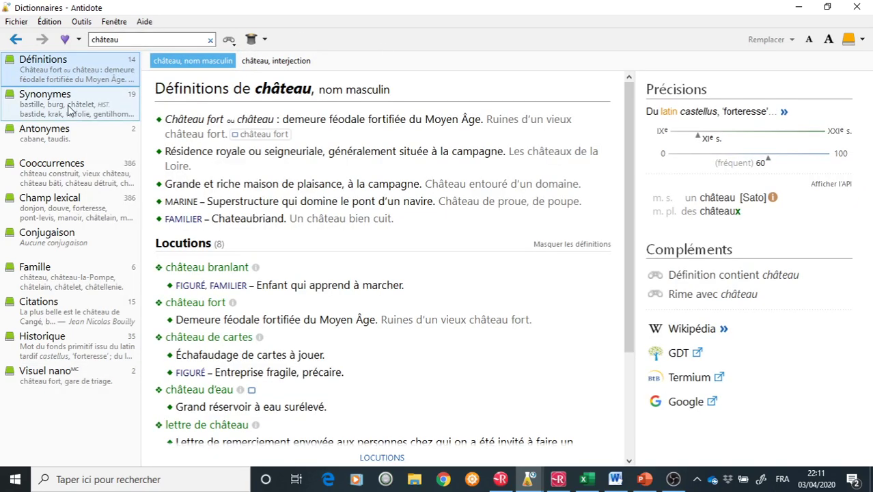
pyautogui.click(69, 105)
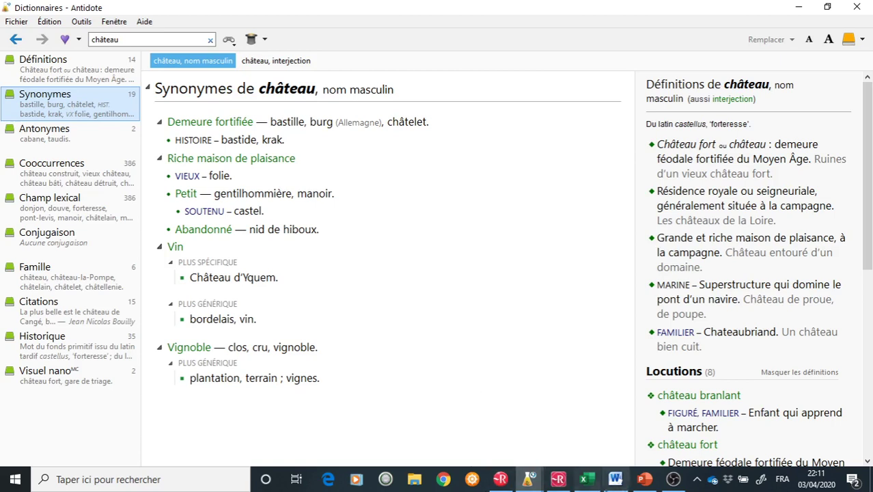
# - Switch to Document1 in Word to look over the novel's text, and bring up its Antidote corrector window
pyautogui.click(530, 482)
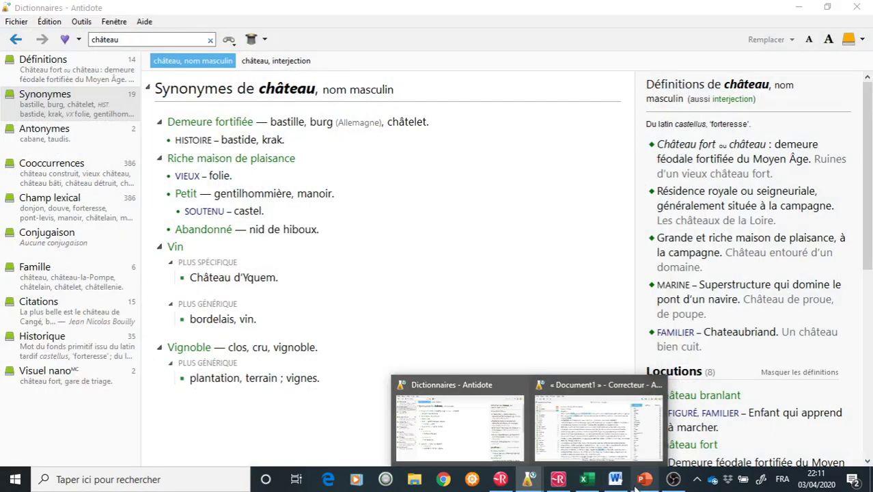
pyautogui.click(617, 479)
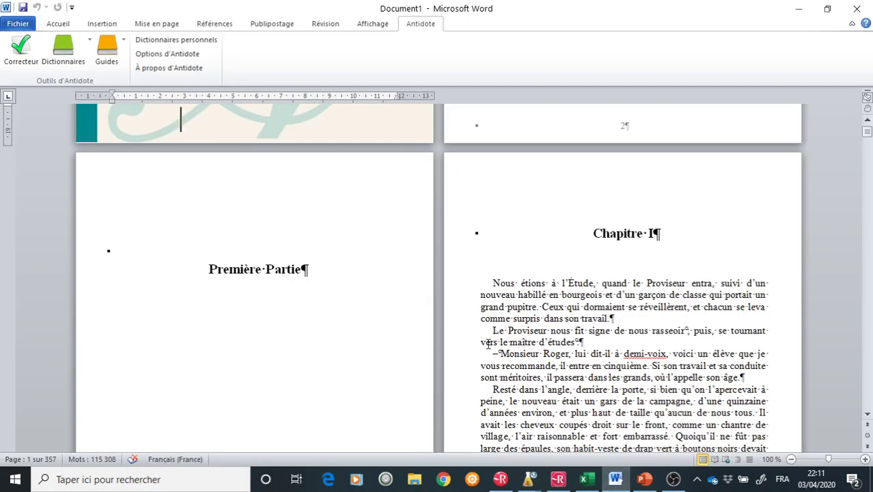
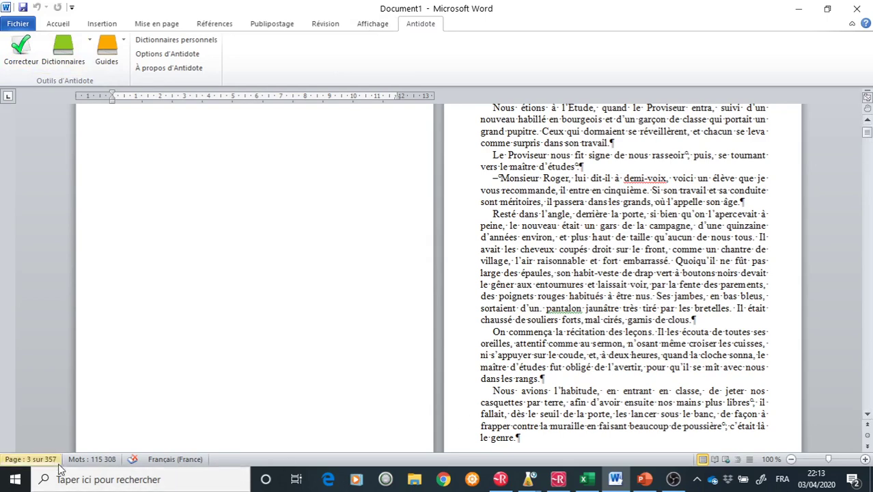
pyautogui.click(528, 481)
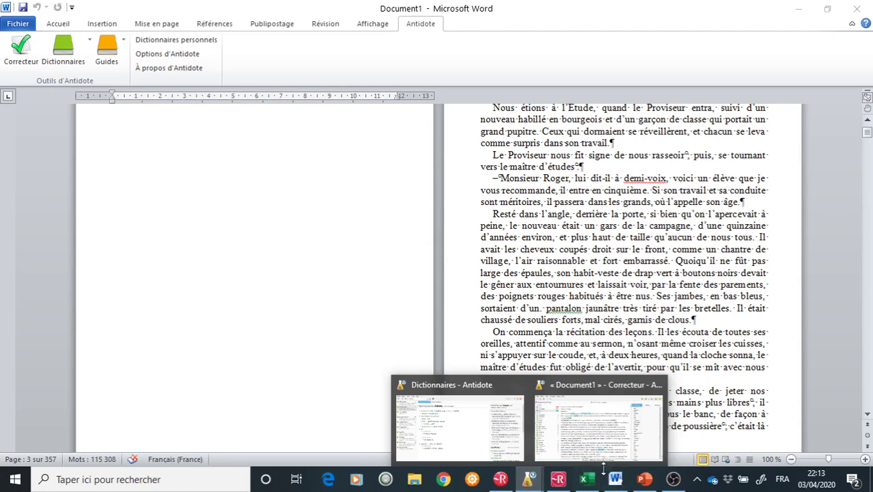
pyautogui.click(598, 424)
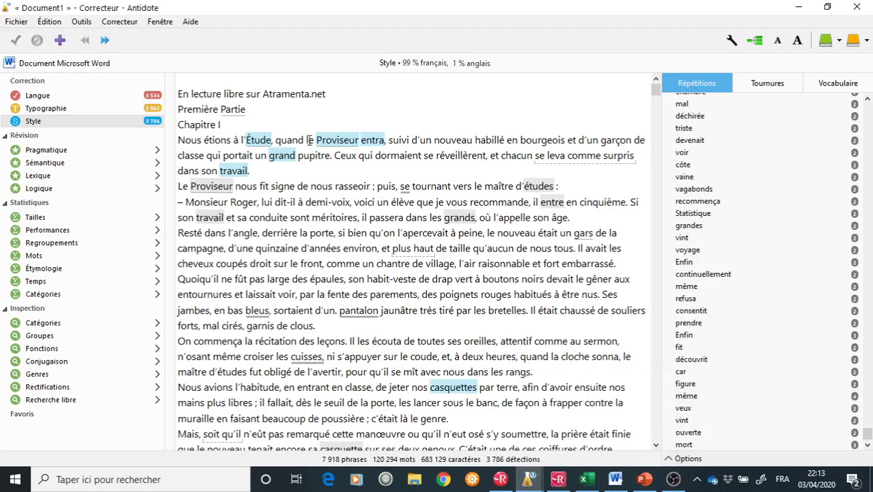
# - Look through the highlighted repetitions in the opening chapters under the Style correction, and return to the beginning of the text
pyautogui.scroll(1, 304, 137)
pyautogui.scroll(-4, 296, 145)
pyautogui.scroll(-4, 295, 145)
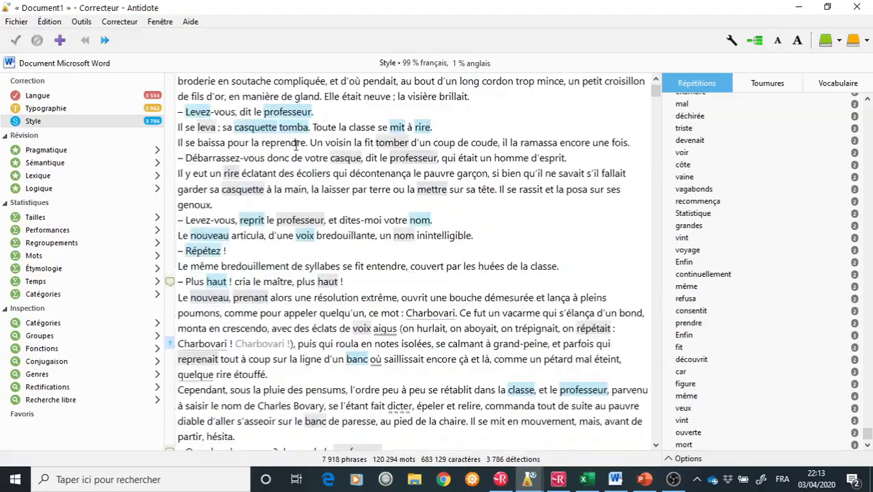
pyautogui.scroll(-4, 296, 145)
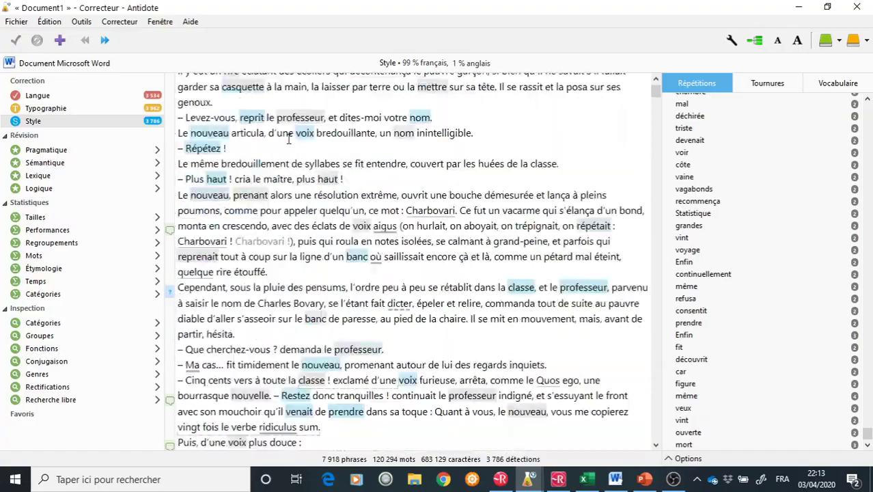
pyautogui.scroll(11, 274, 134)
pyautogui.scroll(-20, 273, 133)
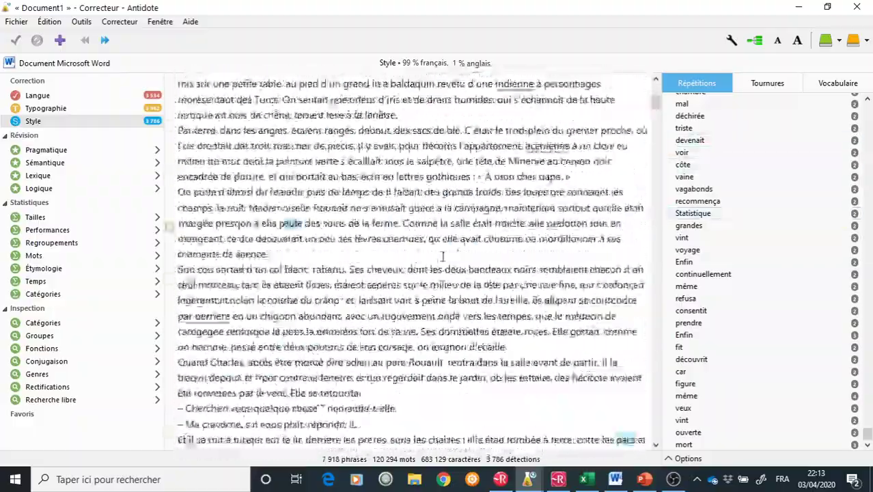
pyautogui.scroll(10, 442, 255)
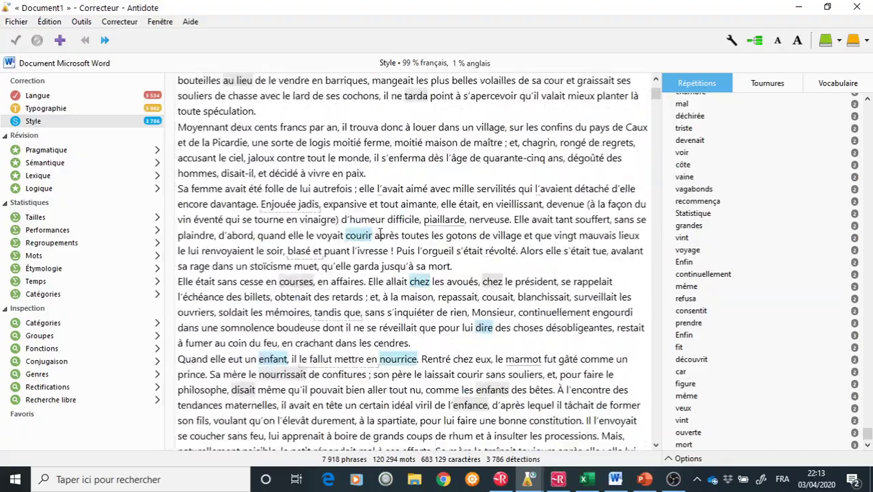
pyautogui.scroll(9, 379, 233)
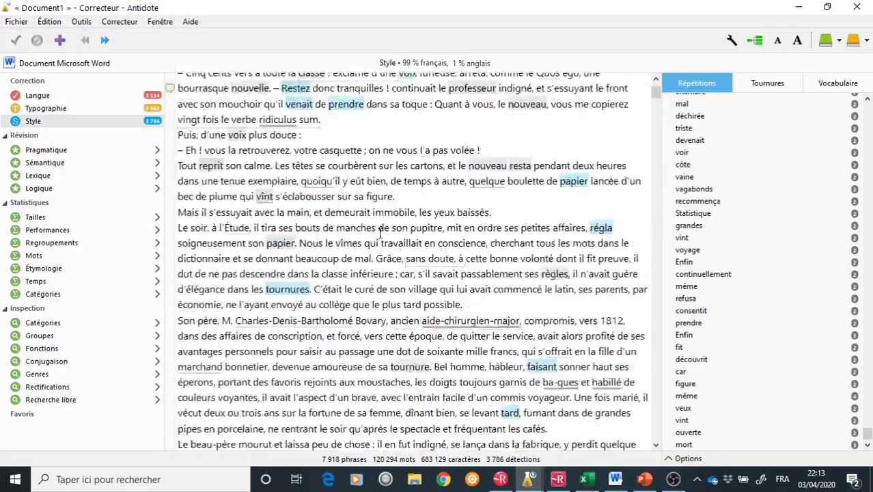
pyautogui.scroll(13, 380, 233)
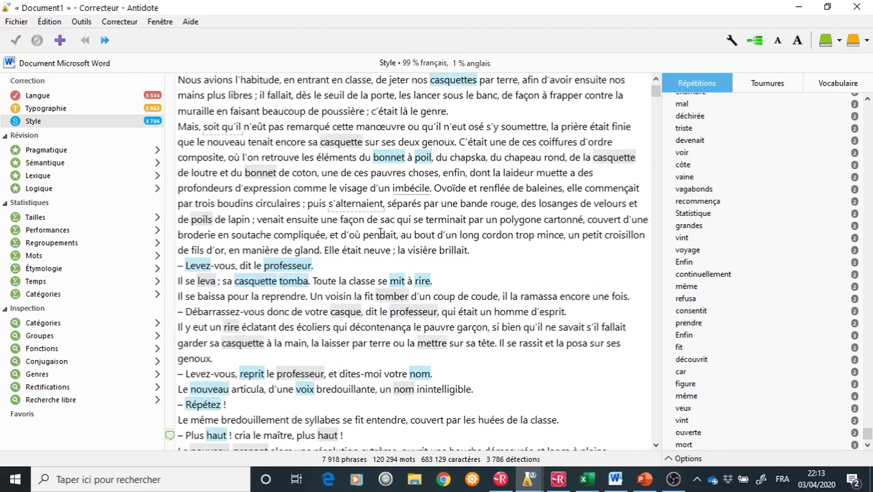
pyautogui.scroll(8, 380, 233)
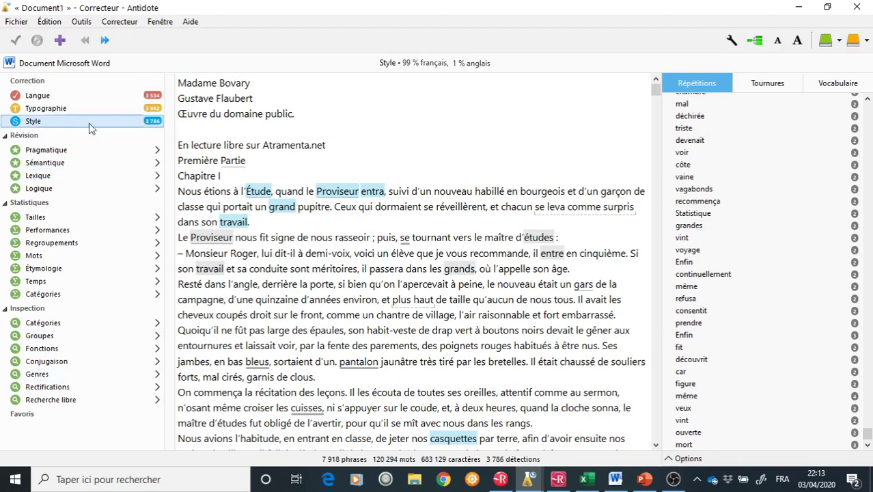
# - Go through the Pragmatique, Sémantique, Lexique and Logique revision views of the text
pyautogui.click(157, 153)
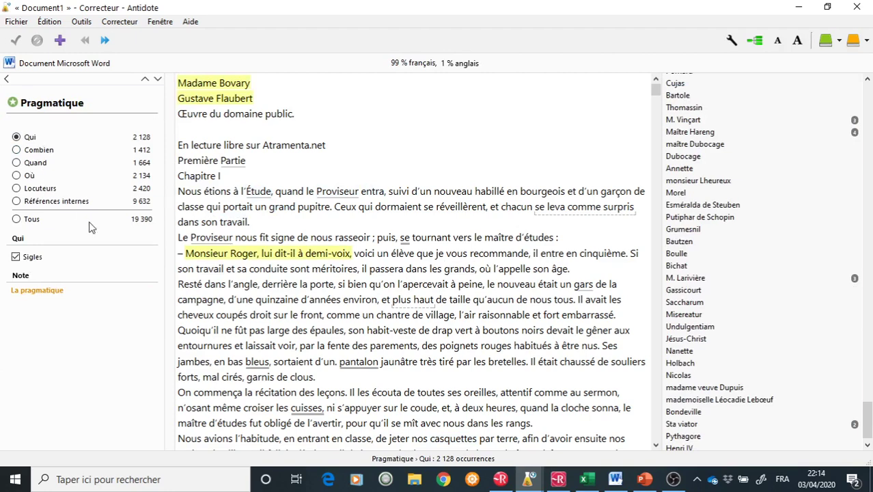
pyautogui.click(157, 80)
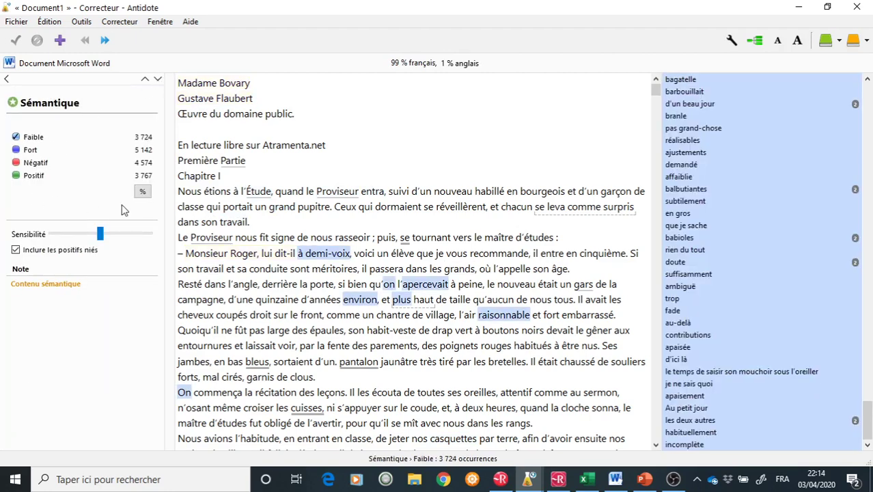
pyautogui.click(157, 80)
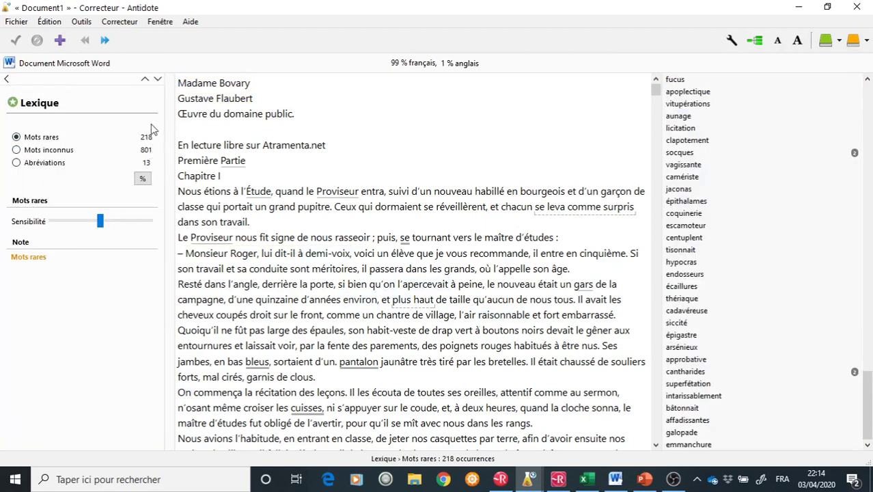
pyautogui.click(157, 80)
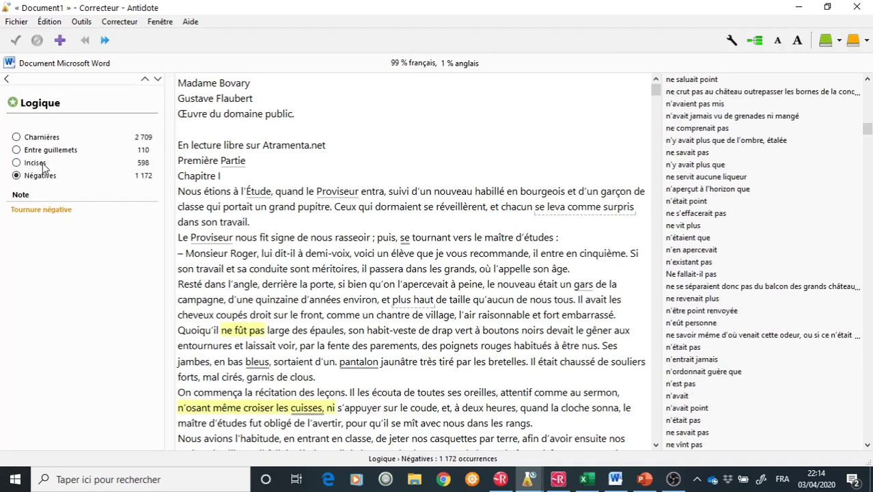
# - Examine the text's Tailles, Performances and Regroupements statistics
pyautogui.click(158, 80)
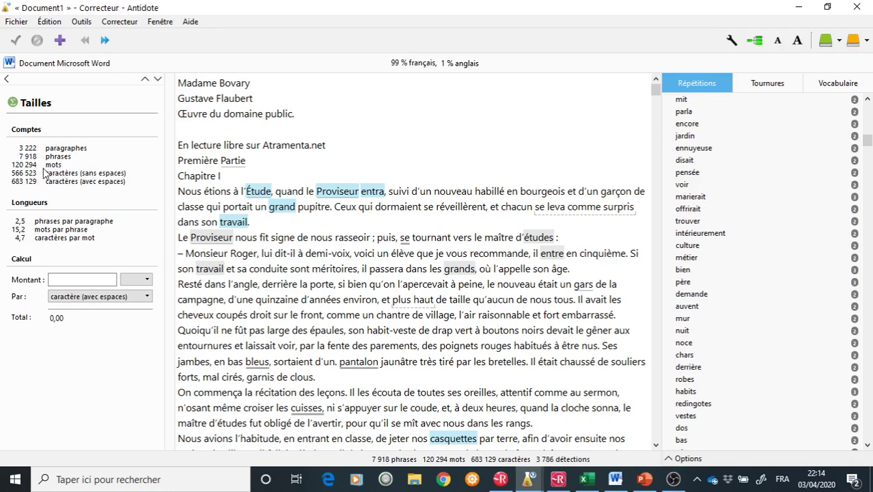
pyautogui.click(161, 81)
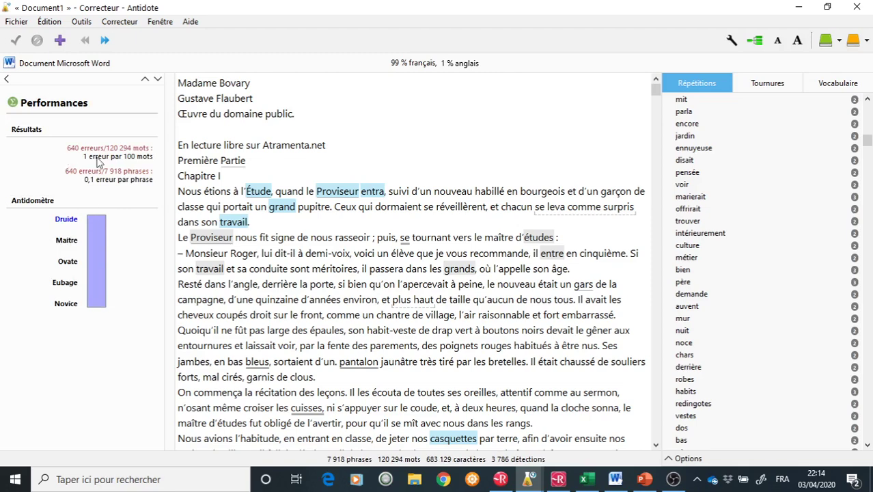
pyautogui.click(158, 79)
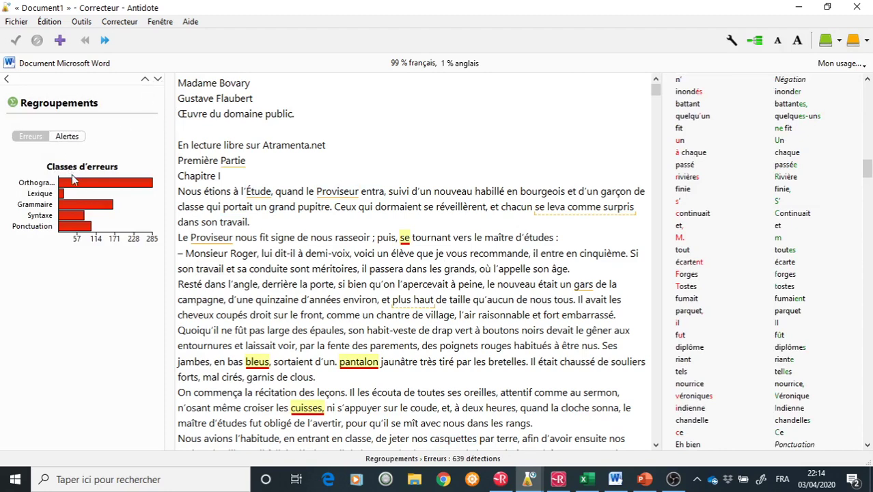
# - Examine the Mots, Étymologie, Temps and Catégories statistics, continuing to the Catégories inspection of the text's adjectives
pyautogui.click(158, 80)
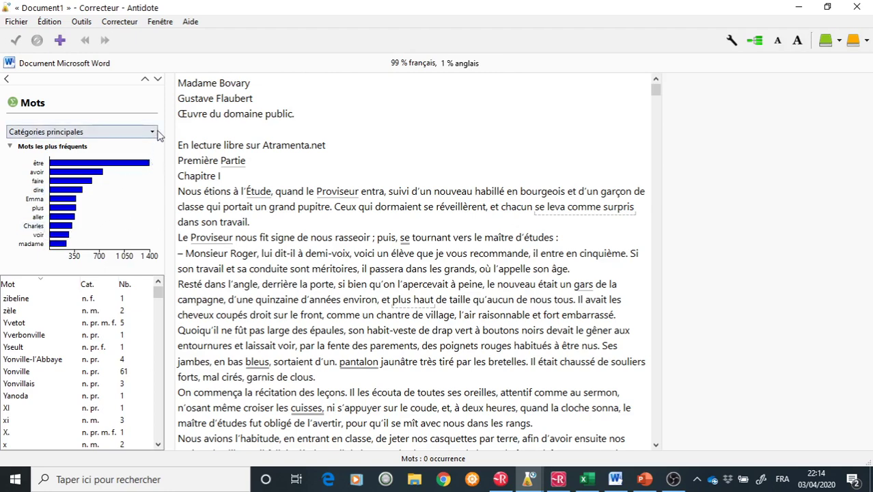
pyautogui.click(158, 80)
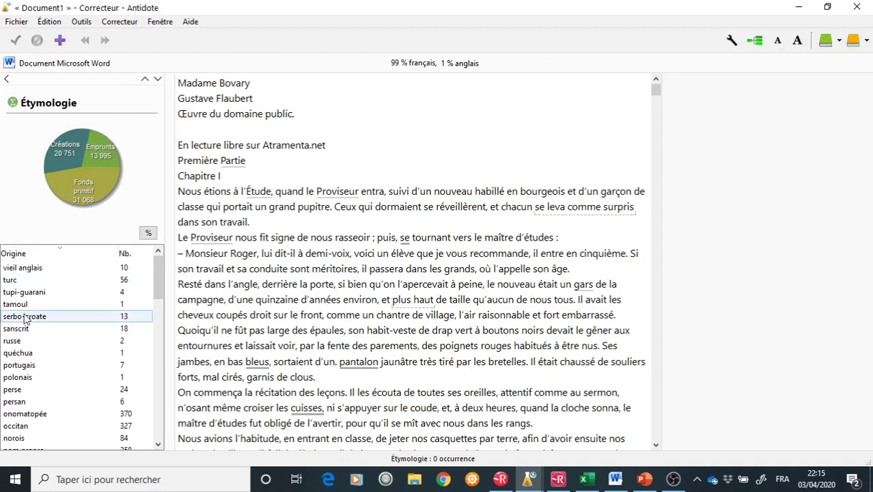
pyautogui.click(158, 80)
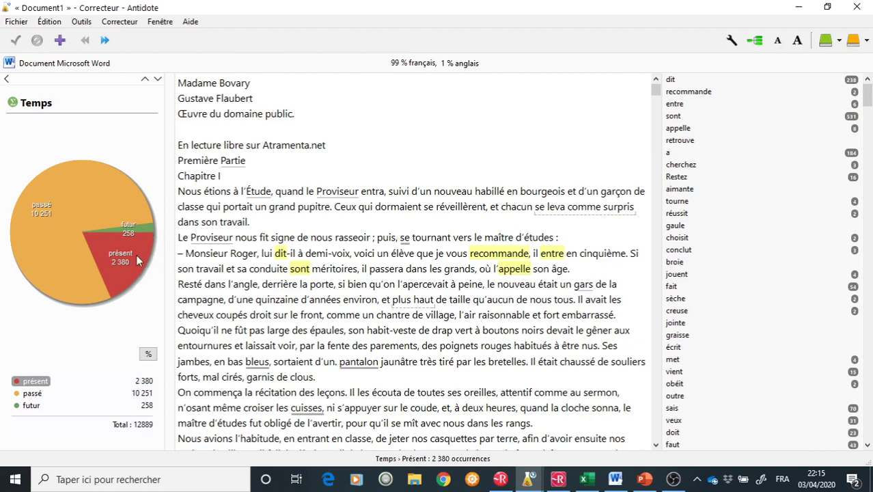
pyautogui.click(158, 81)
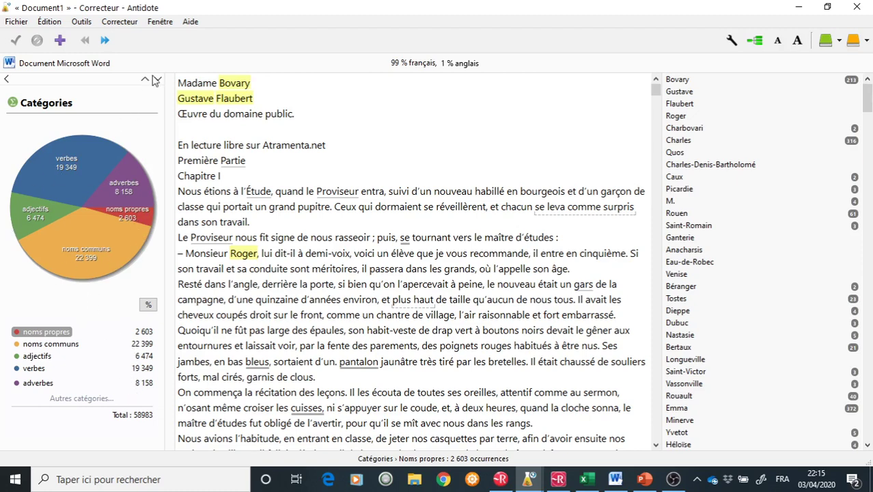
pyautogui.click(157, 80)
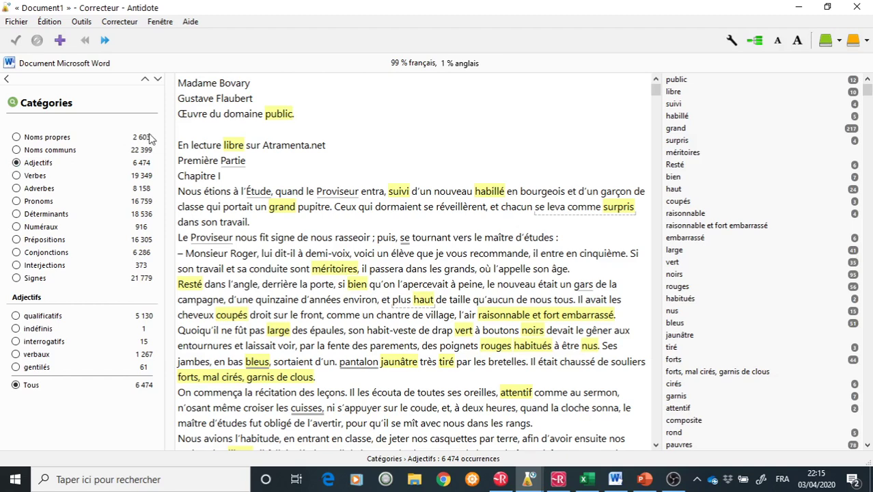
# - Inspect the text's verbs, adverbs, impersonal pronouns, determiners, numerals and conjunctions in the Catégories inspection
pyautogui.click(35, 176)
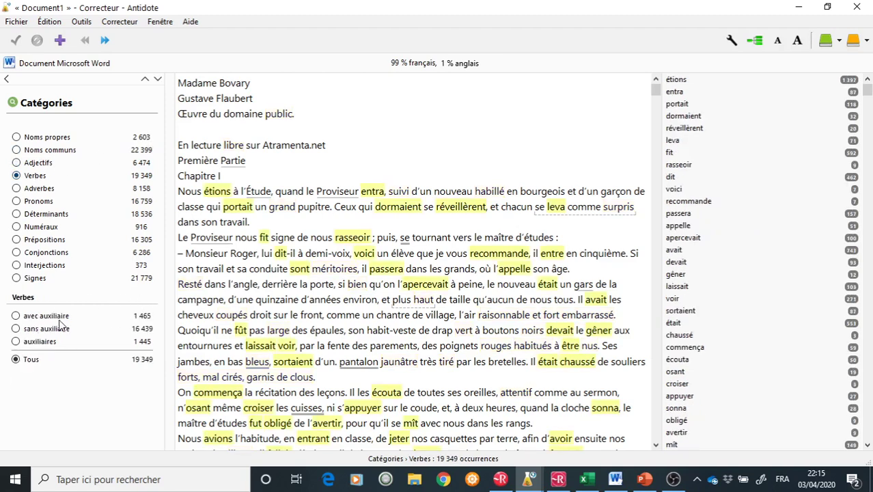
pyautogui.click(35, 191)
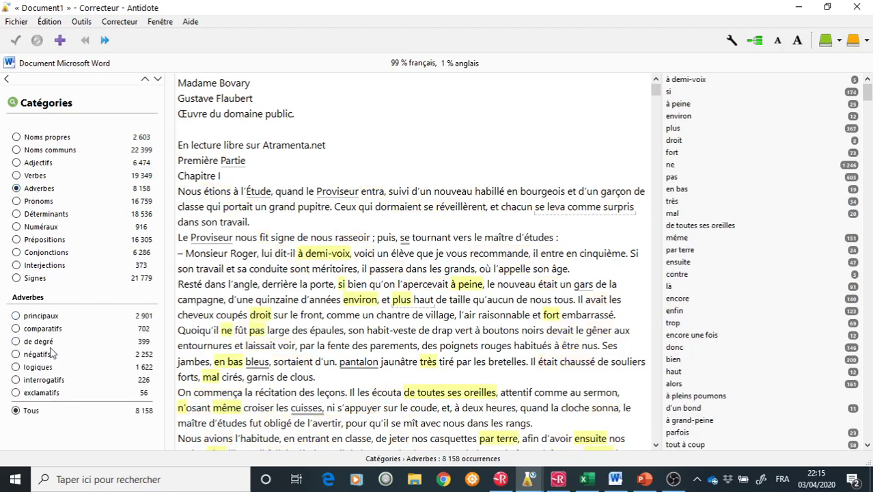
pyautogui.click(38, 202)
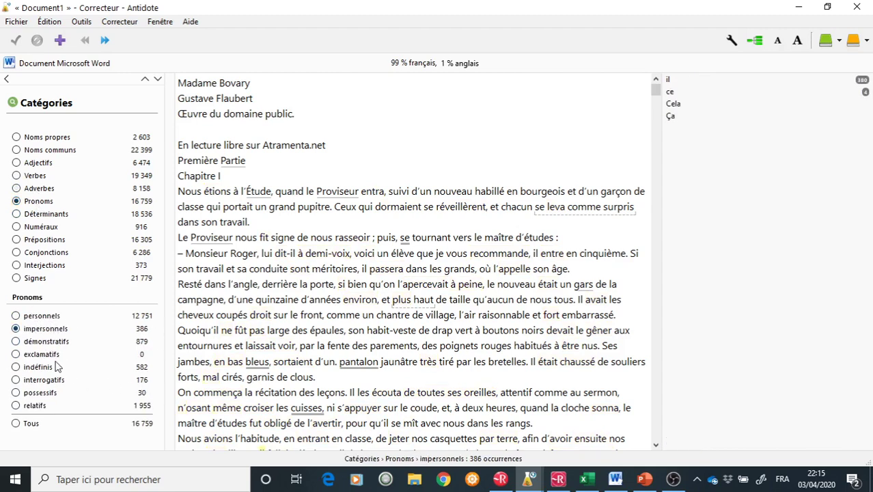
pyautogui.click(42, 217)
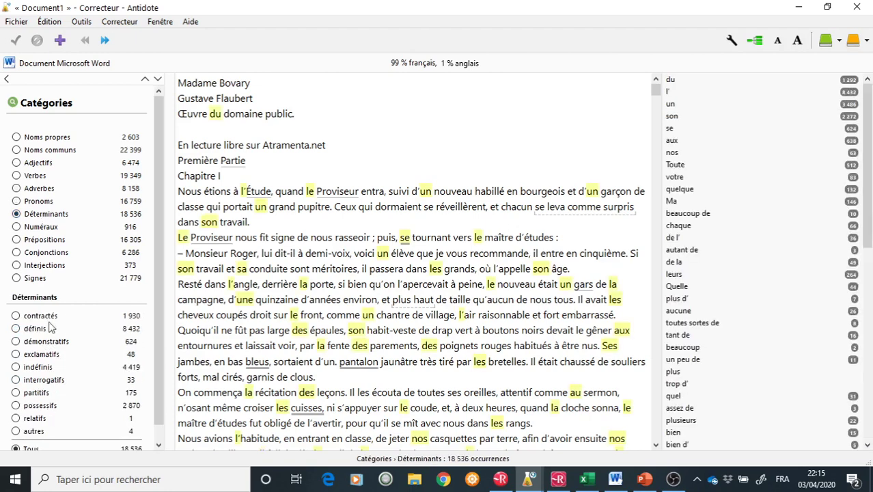
pyautogui.click(45, 227)
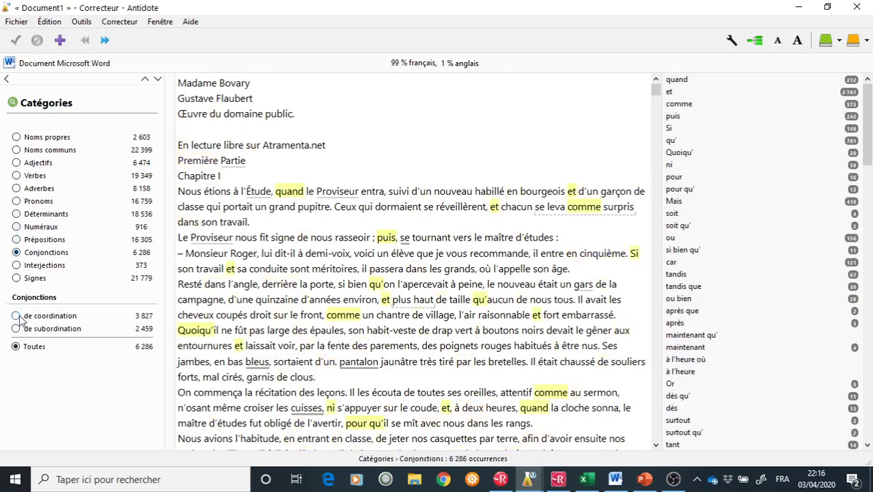
# - Inspect the text's coordinating conjunctions, interjections and punctuation signs in the Catégories inspection
pyautogui.click(20, 317)
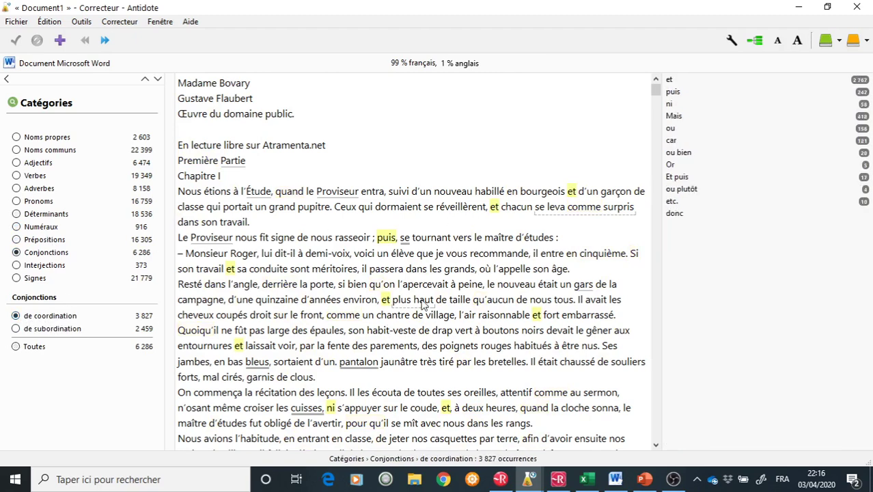
pyautogui.click(36, 266)
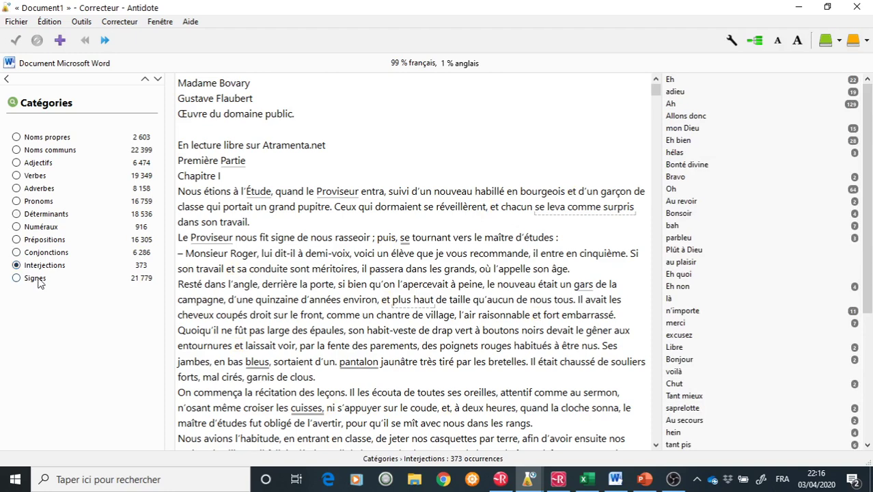
pyautogui.click(38, 279)
pyautogui.click(29, 316)
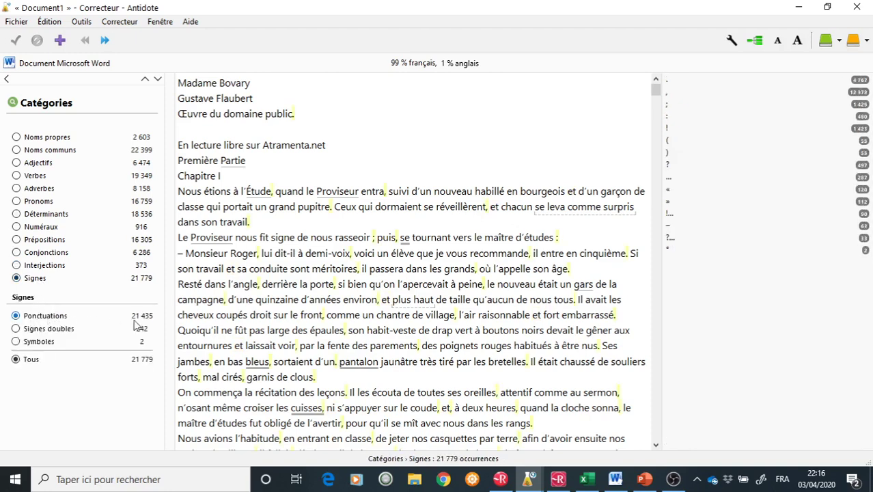
# - Examine the Groupes inspection for nominal, prepositional and verbal groups and parentheses, finishing on the verbal groups
pyautogui.click(156, 79)
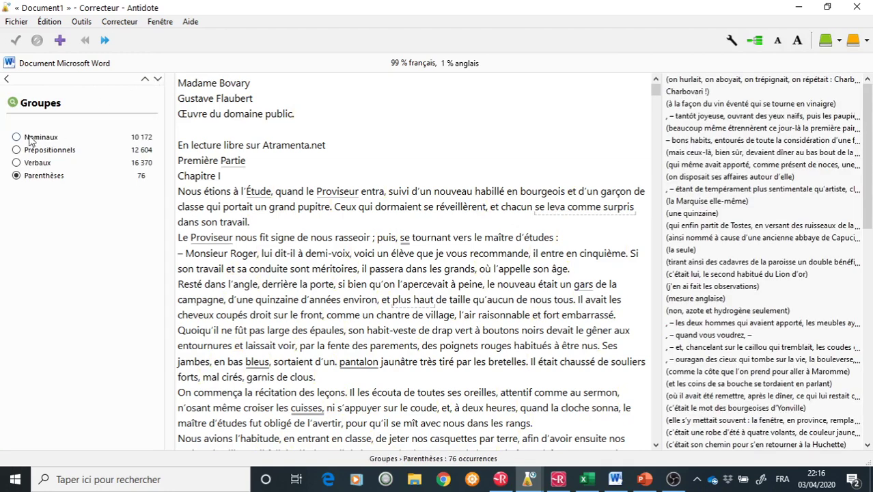
pyautogui.click(29, 139)
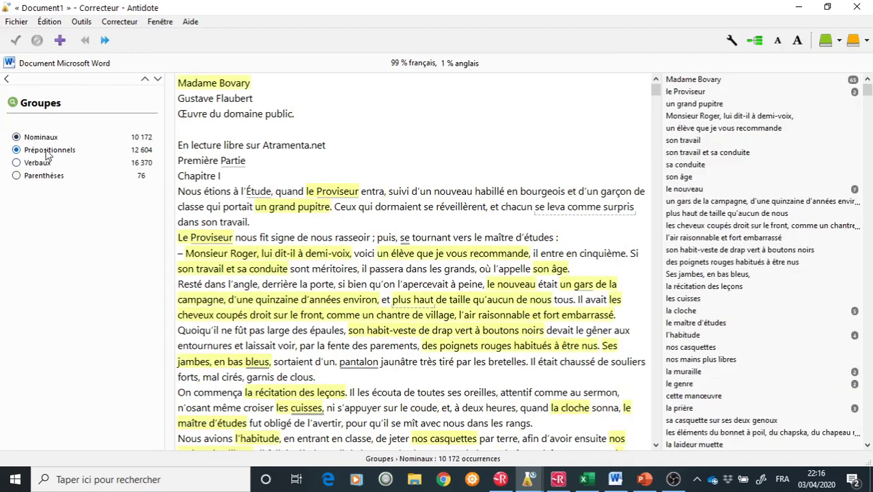
pyautogui.click(46, 155)
pyautogui.click(38, 168)
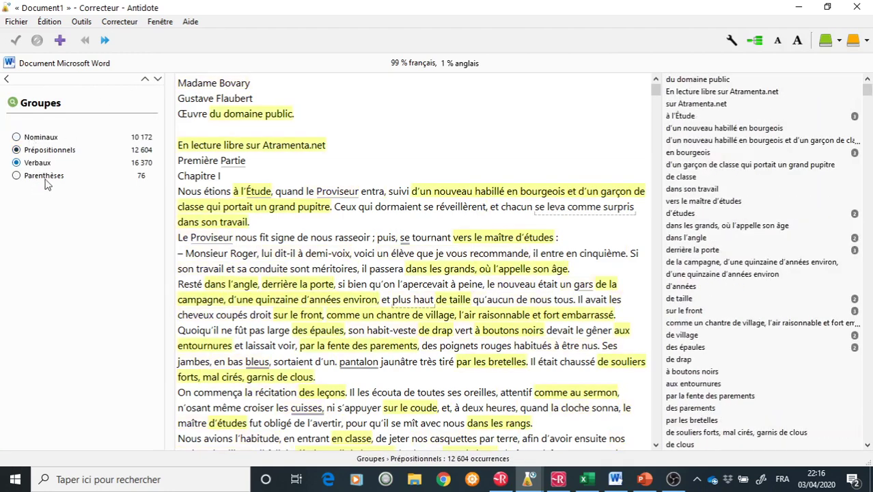
pyautogui.click(46, 177)
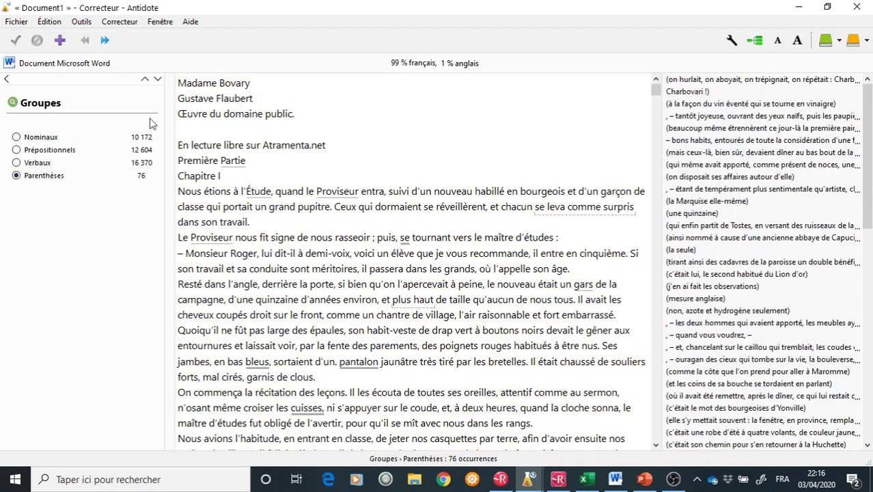
pyautogui.click(48, 164)
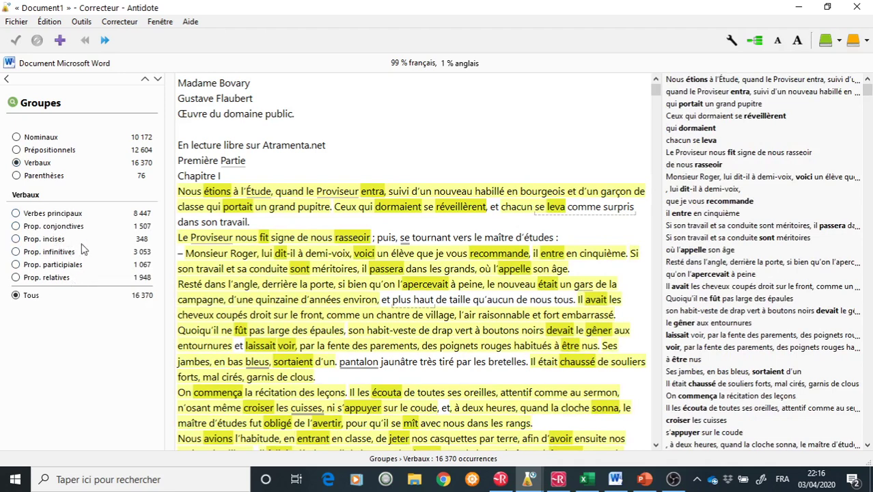
# - Examine the Fonctions inspection for attributes of the subject and direct object, noun complements, epithets and adjective complements
pyautogui.click(158, 80)
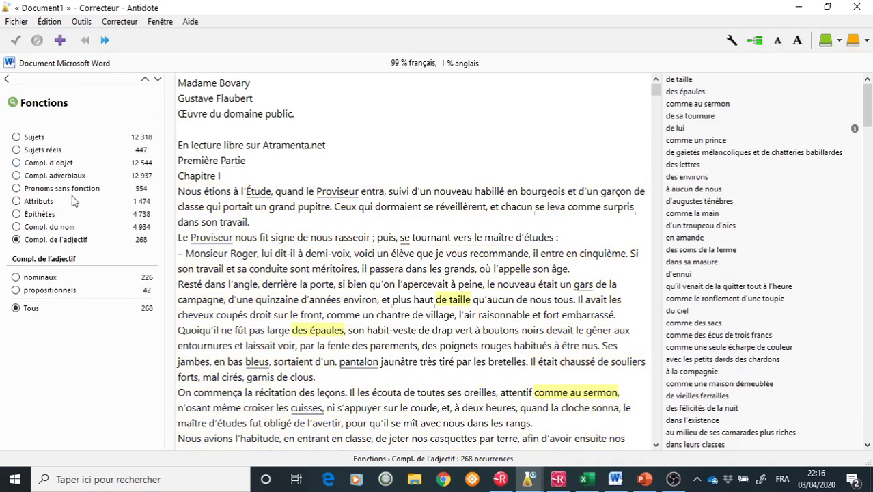
pyautogui.click(39, 203)
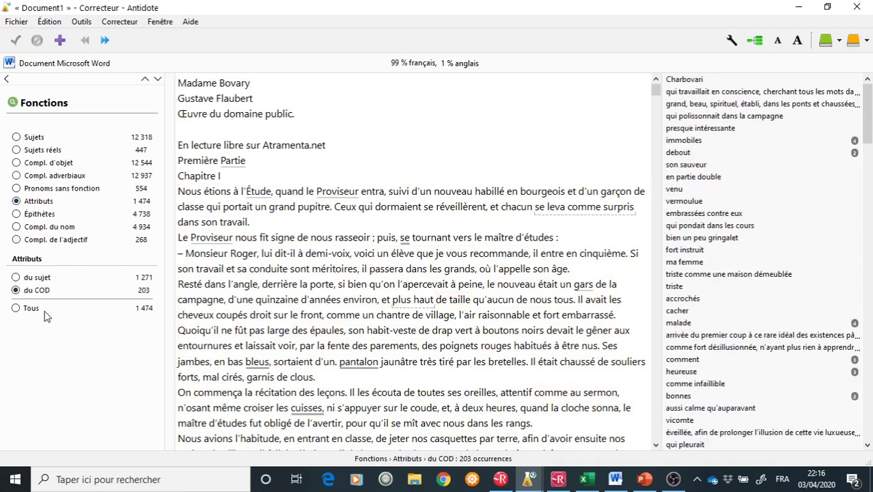
pyautogui.click(43, 281)
pyautogui.click(49, 293)
pyautogui.click(47, 230)
pyautogui.click(41, 214)
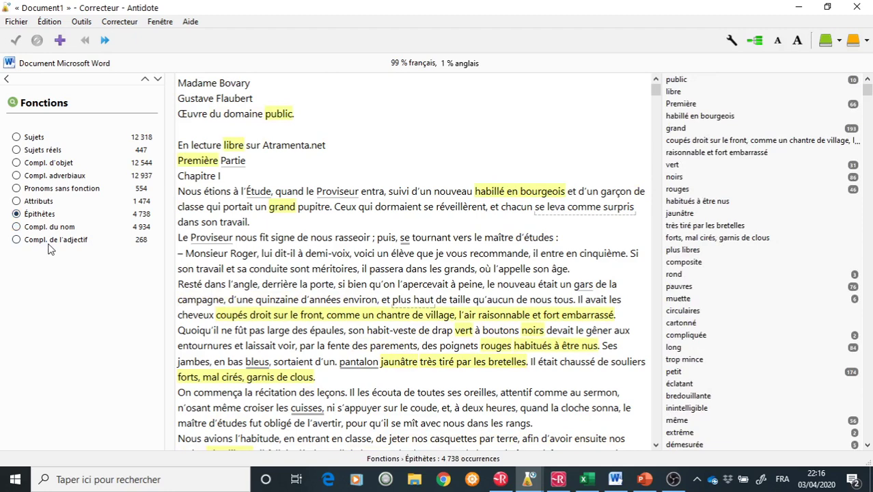
pyautogui.click(49, 240)
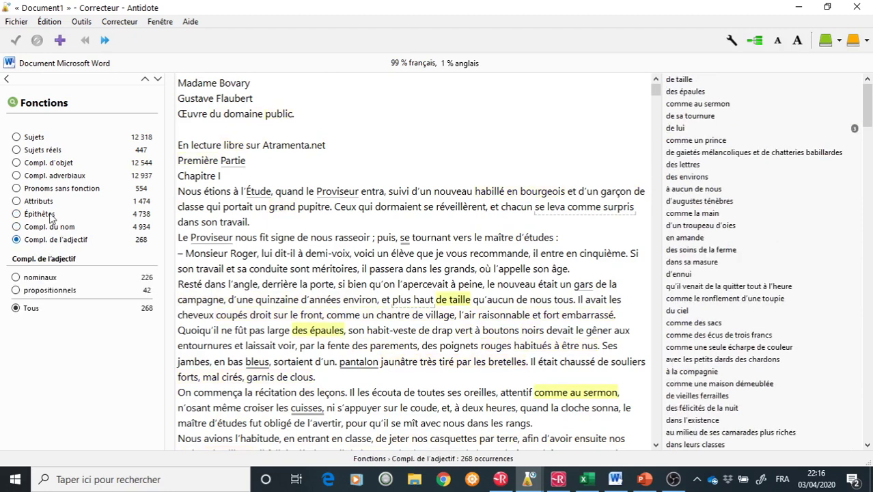
# - Examine the Conjugaison inspection for indicative verbs and for past and present participles
pyautogui.click(158, 79)
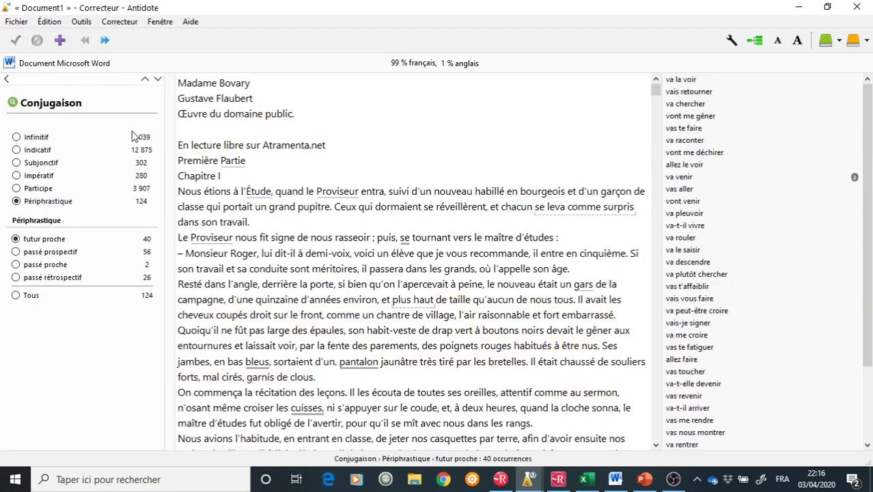
pyautogui.click(37, 150)
pyautogui.click(39, 190)
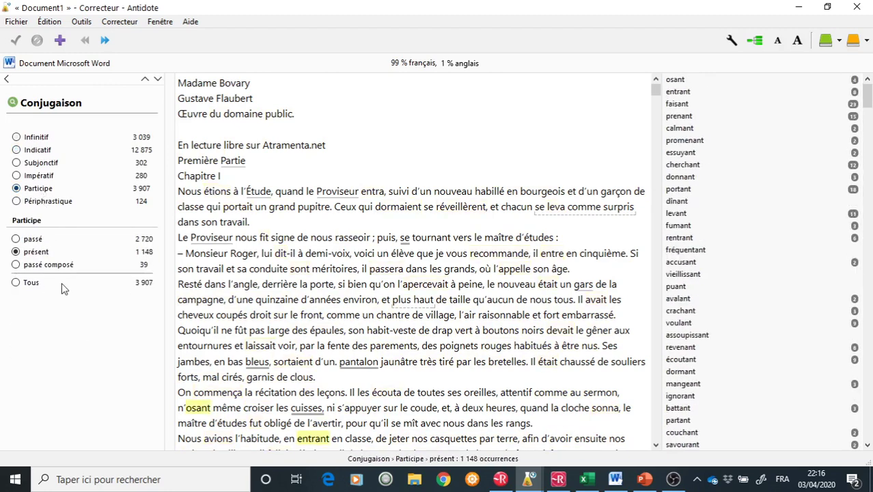
pyautogui.click(27, 240)
pyautogui.click(43, 255)
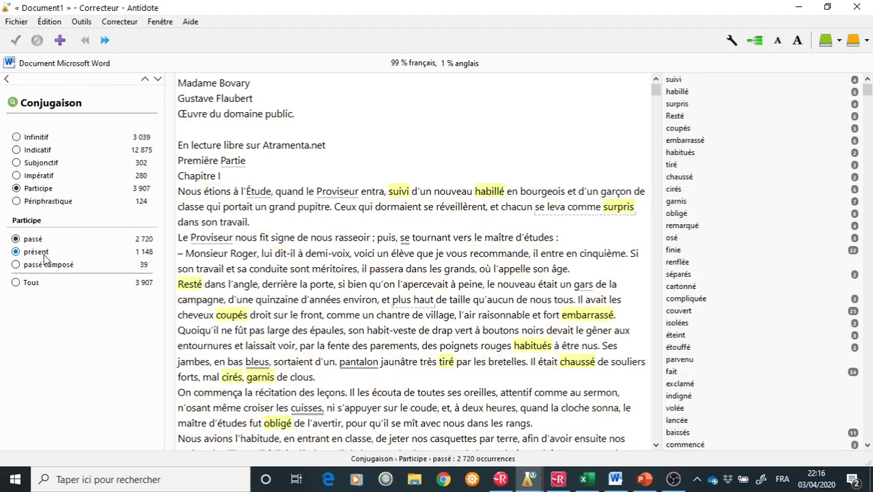
# - Go through the Genres, Rectifications and Recherche libre inspections, and return to the full list of correction and analysis filters
pyautogui.click(158, 79)
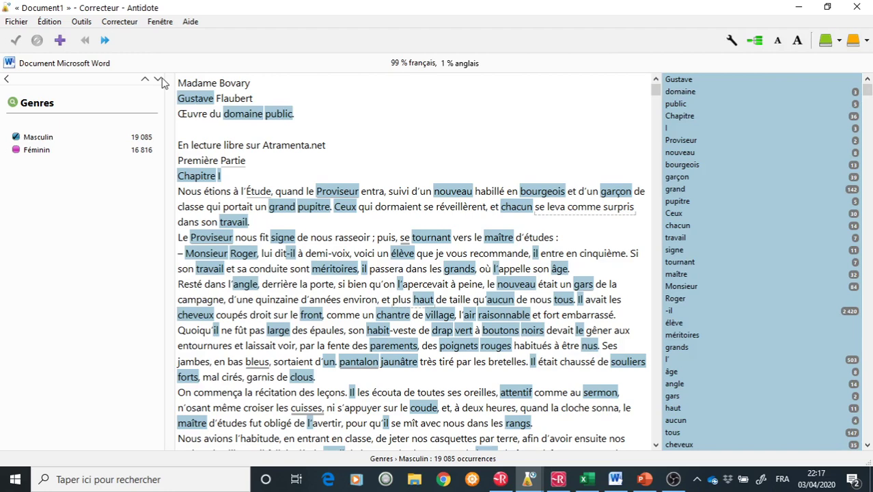
pyautogui.click(158, 79)
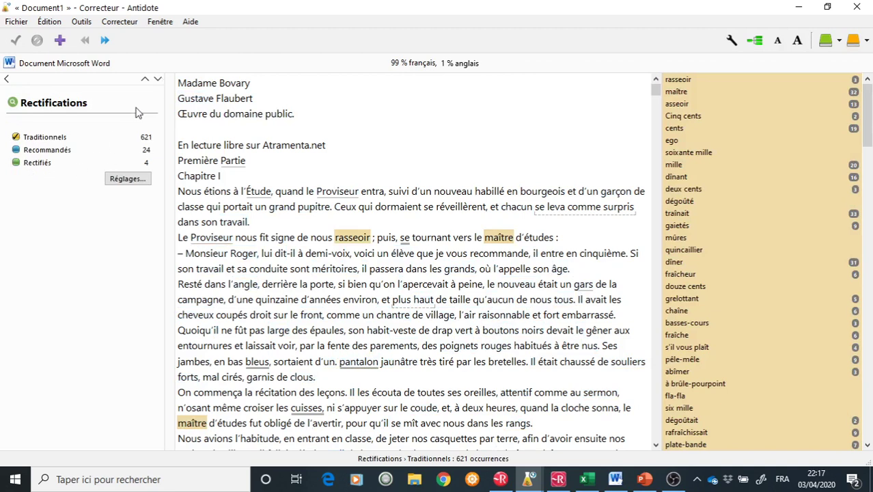
pyautogui.click(158, 79)
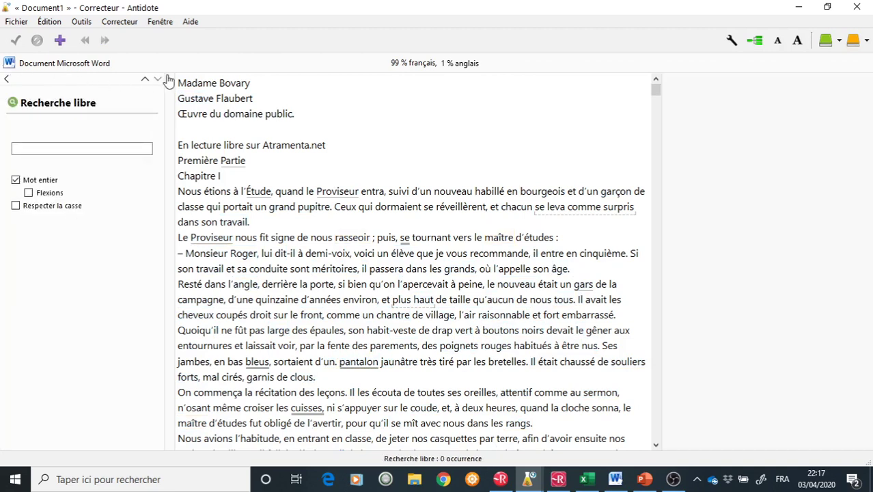
pyautogui.click(6, 80)
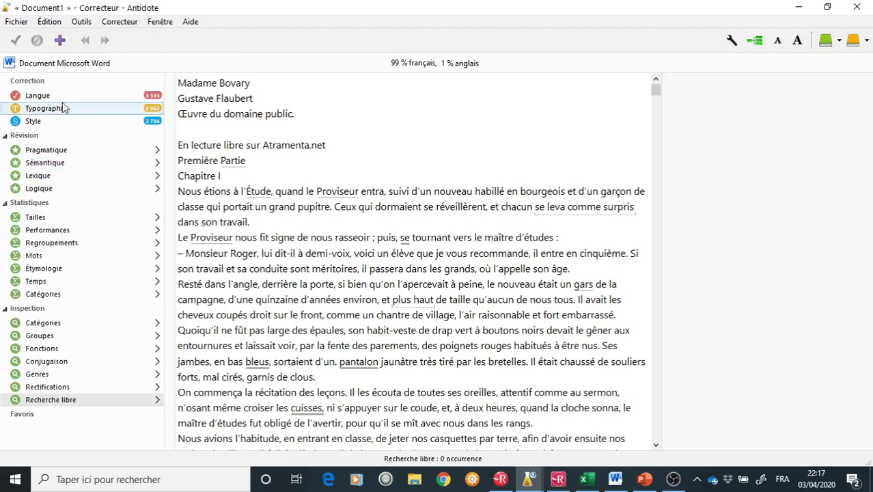
# - Review the Langue corrections and the Typographie corrections of the text
pyautogui.click(39, 96)
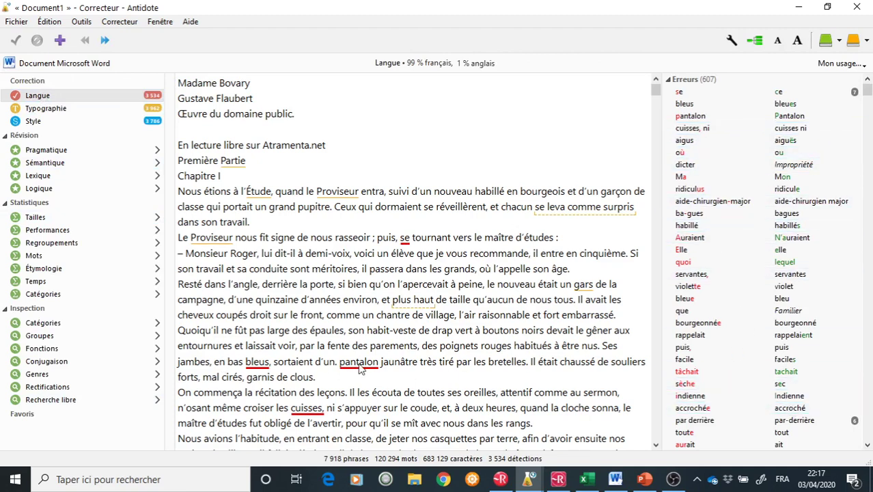
pyautogui.moveTo(361, 369)
pyautogui.click(66, 115)
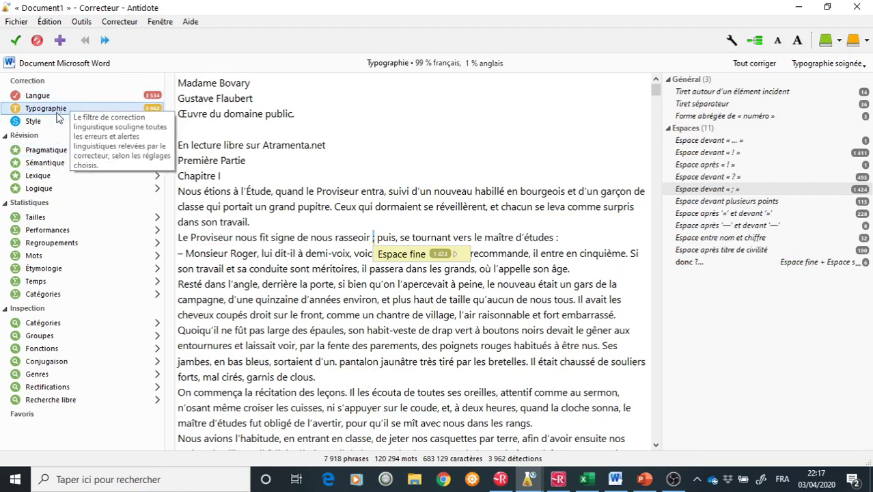
# - Show the Style correction and go through its Tournures and Vocabulaire results
pyautogui.click(48, 120)
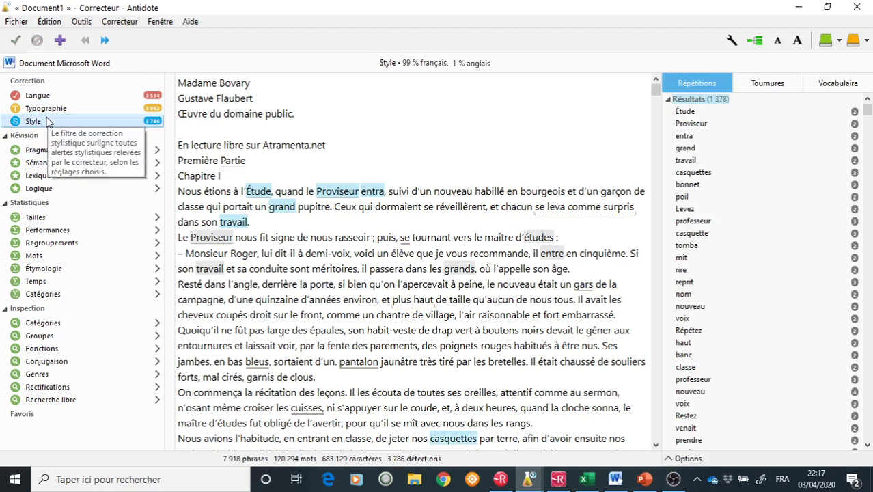
pyautogui.click(767, 83)
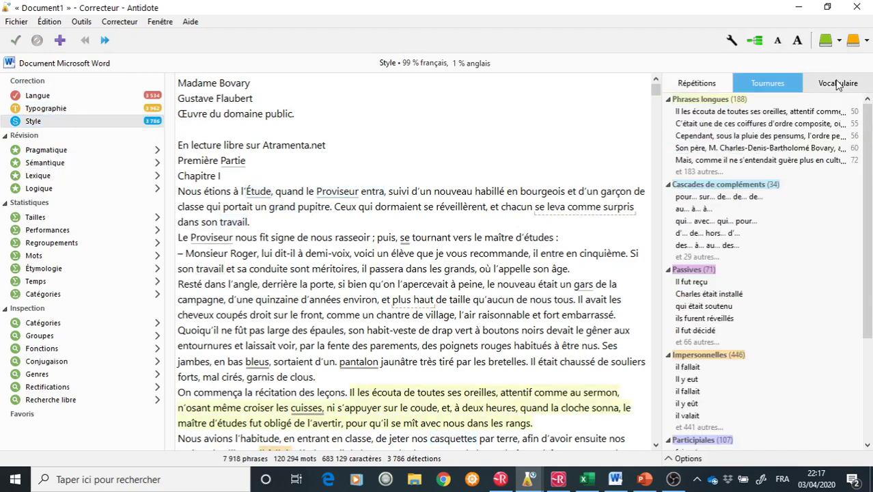
pyautogui.click(834, 82)
# - Look through the list of repeated words in the Style correction's Répétitions results, and return to its beginning
pyautogui.click(710, 84)
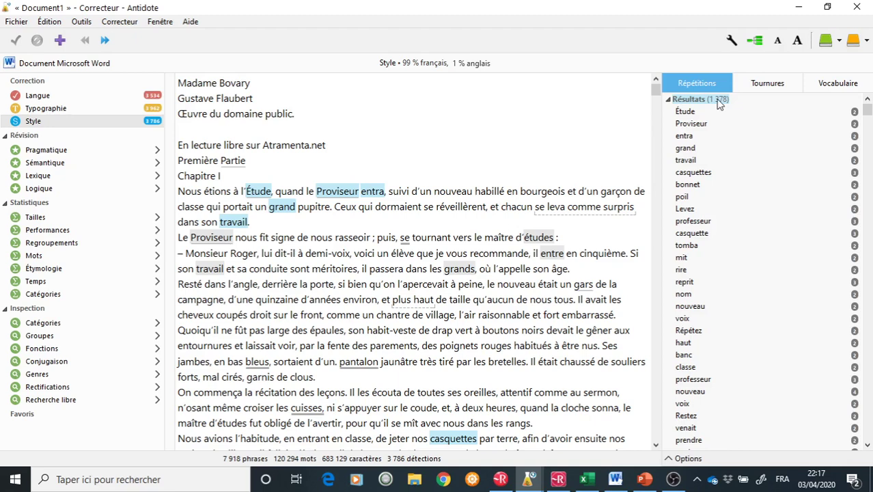
pyautogui.scroll(-6, 728, 136)
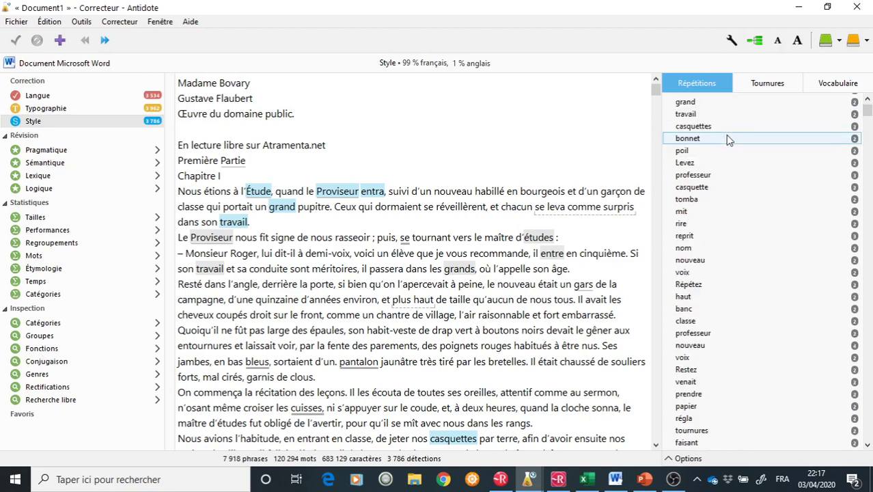
pyautogui.scroll(-20, 728, 139)
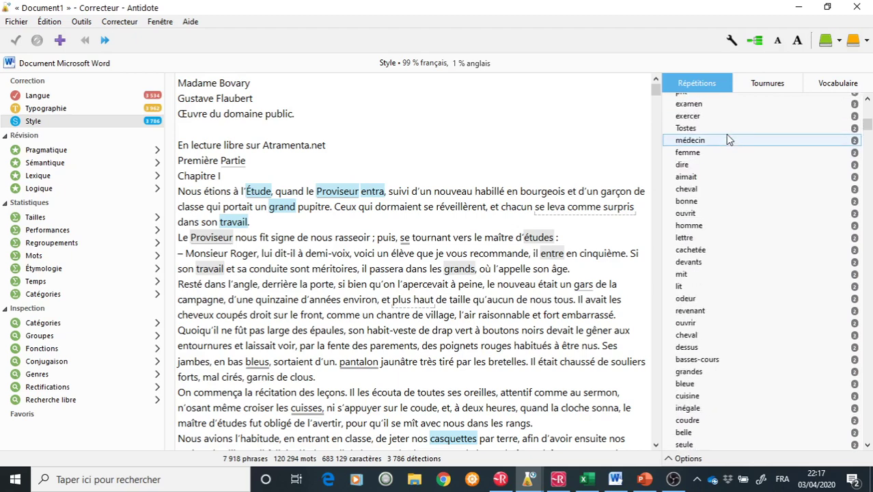
pyautogui.scroll(-10, 728, 138)
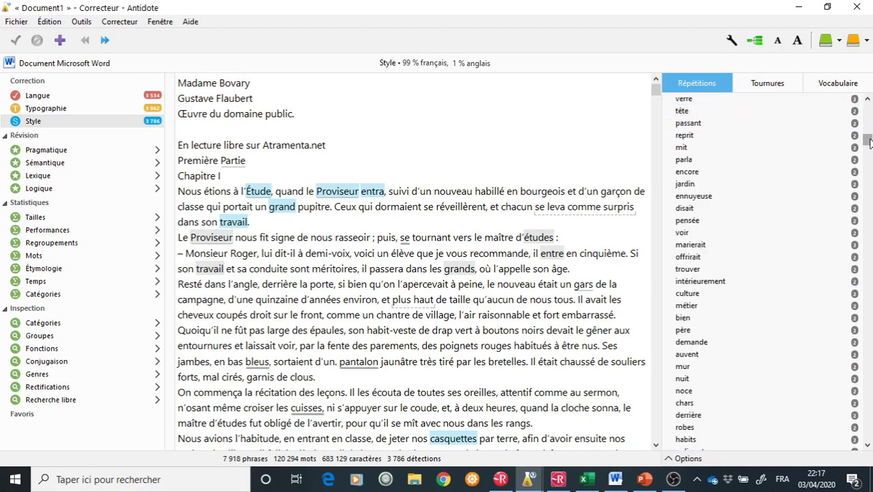
pyautogui.moveTo(867, 137); pyautogui.dragTo(867, 102)
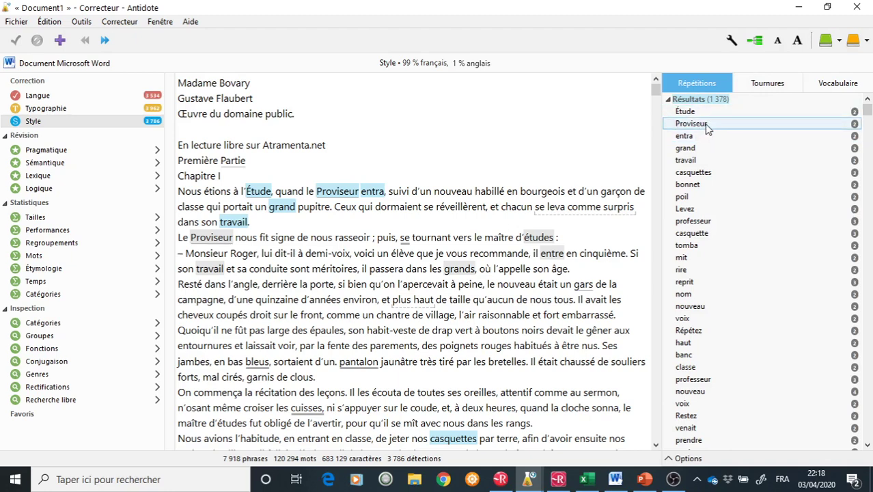
# - Collapse the Phrases longues group in the Style correction's Tournures results and go through the remaining groups down to Phrases non verbales
pyautogui.click(770, 87)
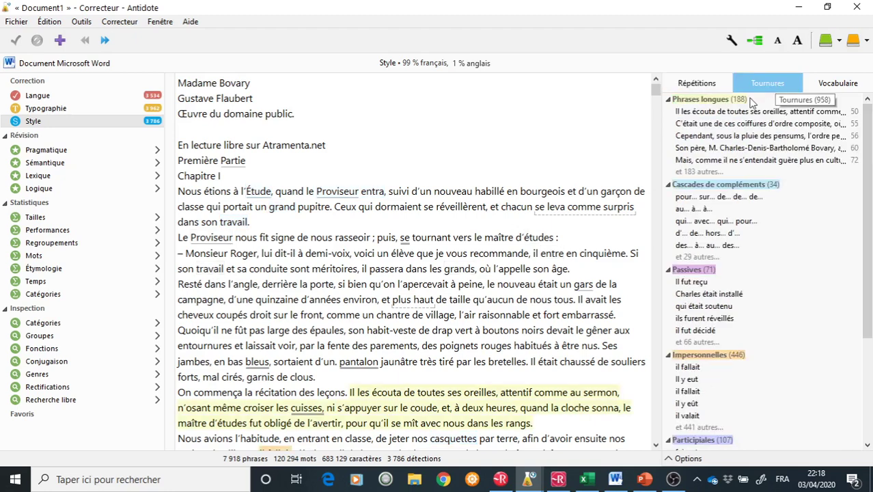
pyautogui.click(724, 99)
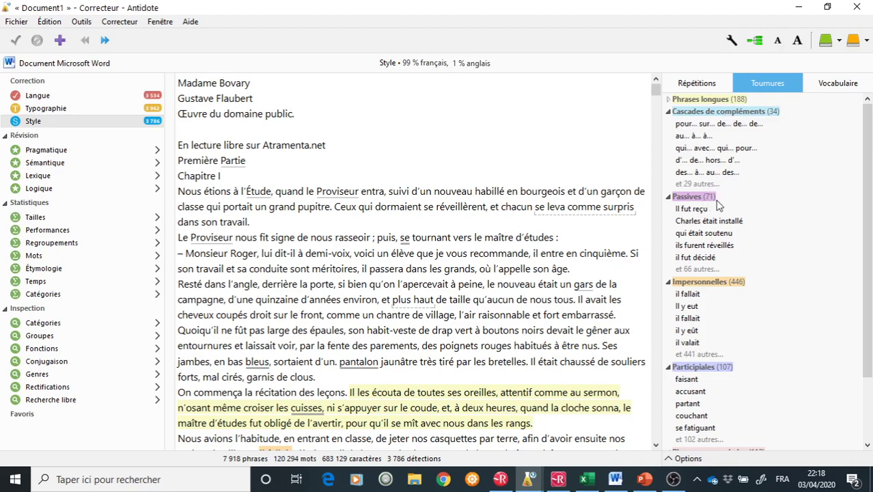
pyautogui.moveTo(722, 206)
pyautogui.moveTo(870, 264); pyautogui.dragTo(864, 325)
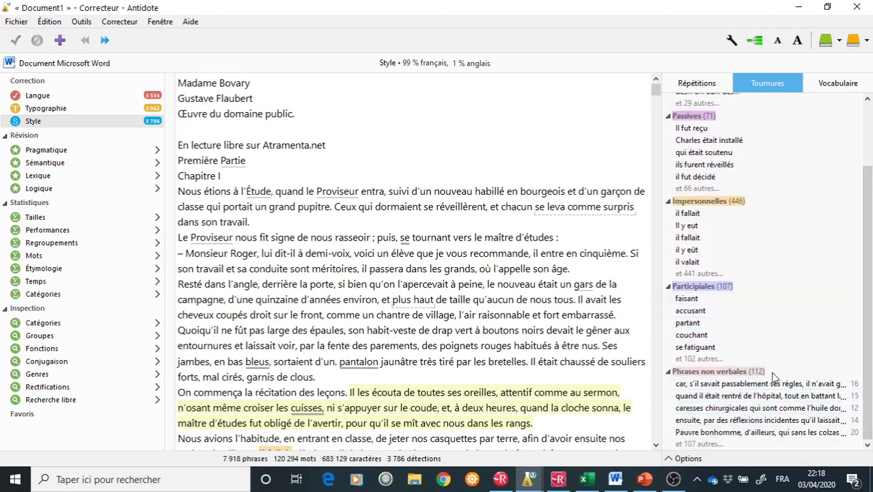
pyautogui.click(709, 87)
pyautogui.click(769, 82)
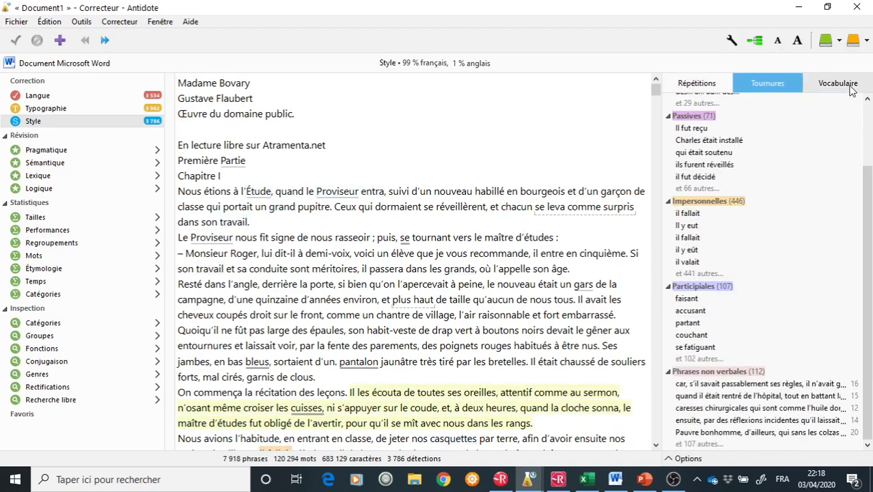
# - Go through the Vocabulaire results from Pléonasmes to Verbes ternes, and return to the Répétitions results
pyautogui.click(852, 91)
pyautogui.scroll(3, 744, 195)
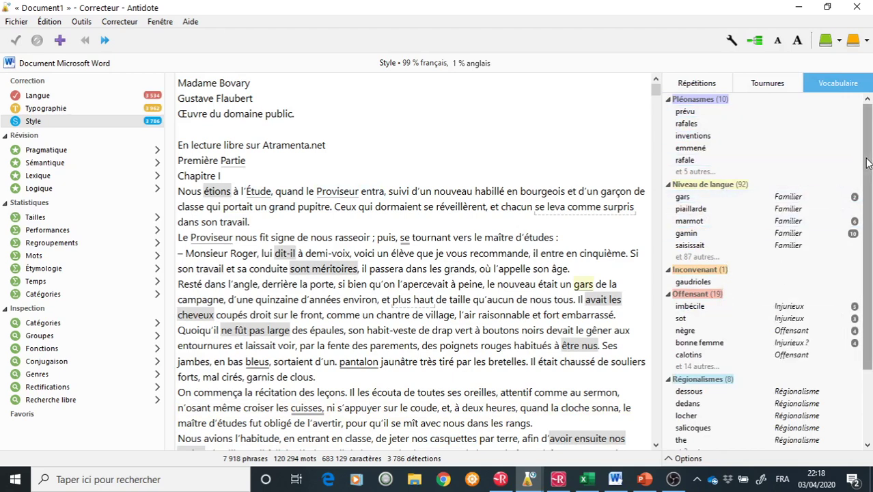
pyautogui.moveTo(868, 248); pyautogui.dragTo(869, 316)
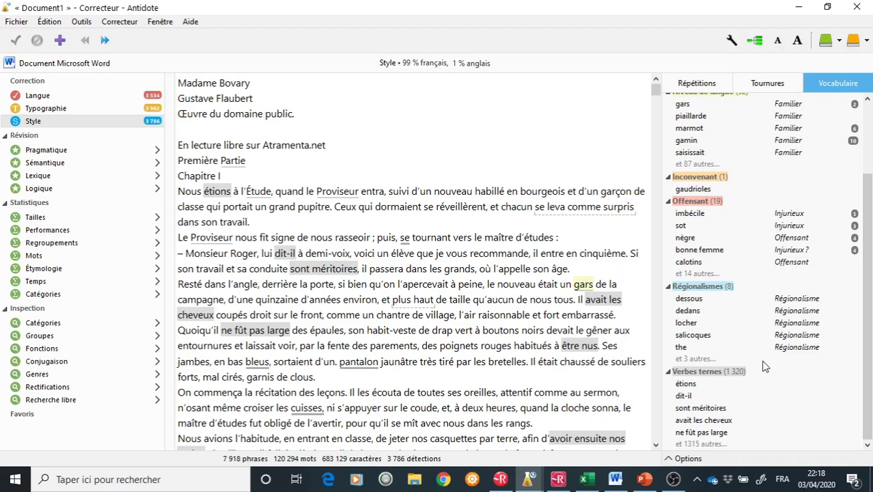
pyautogui.scroll(3, 758, 342)
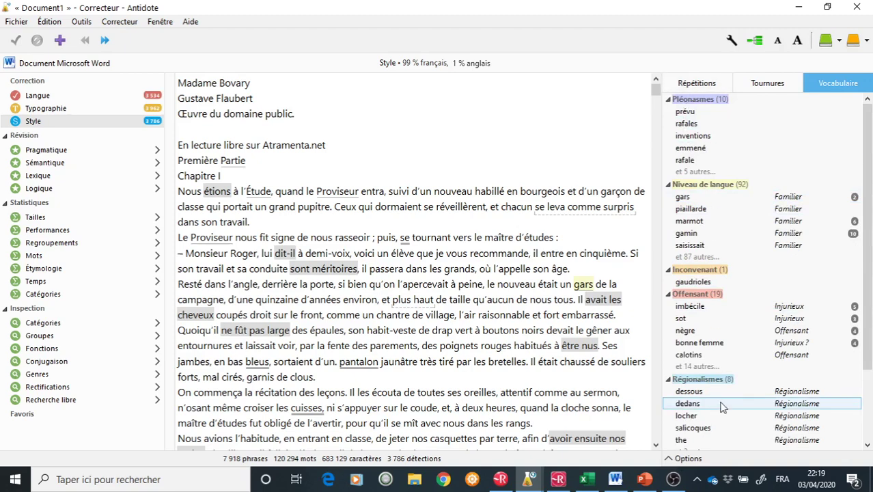
pyautogui.click(691, 85)
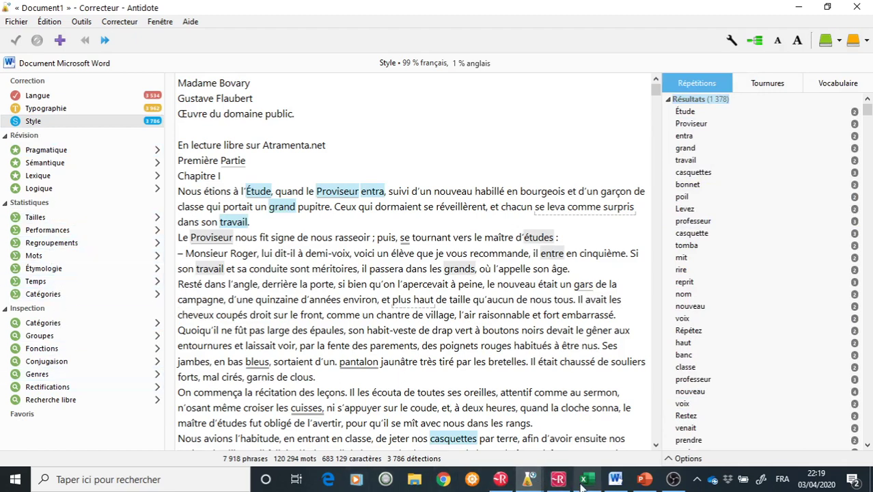
# - Switch to the Excel workbook "les tendons du style" and go through Madame Bovary's word, sentence, words-per-sentence and verb figures
pyautogui.moveTo(583, 482)
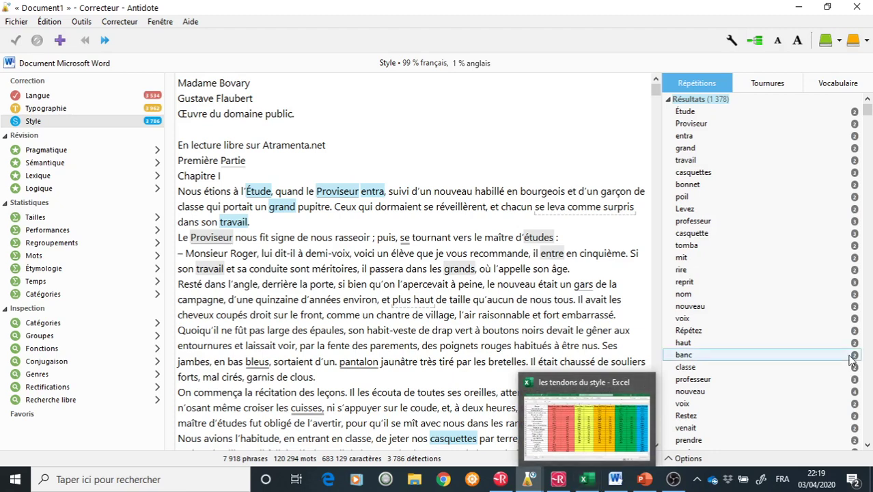
pyautogui.click(584, 479)
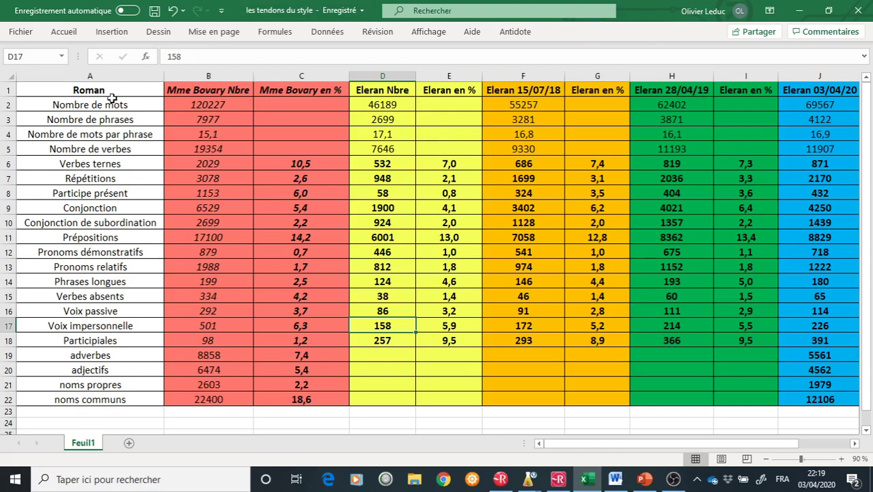
pyautogui.click(217, 108)
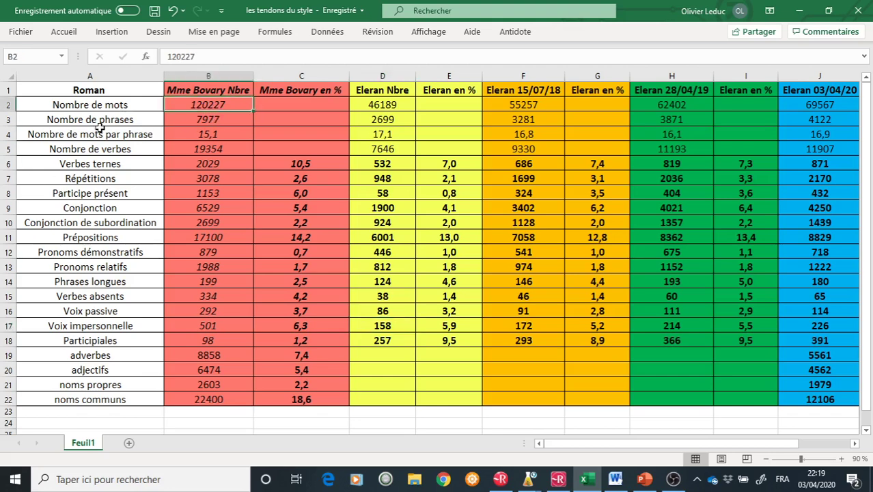
pyautogui.click(220, 125)
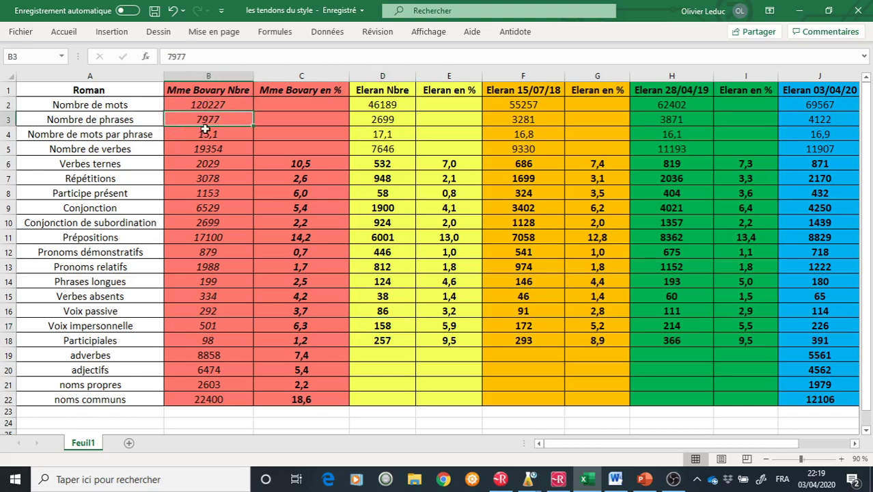
pyautogui.click(207, 135)
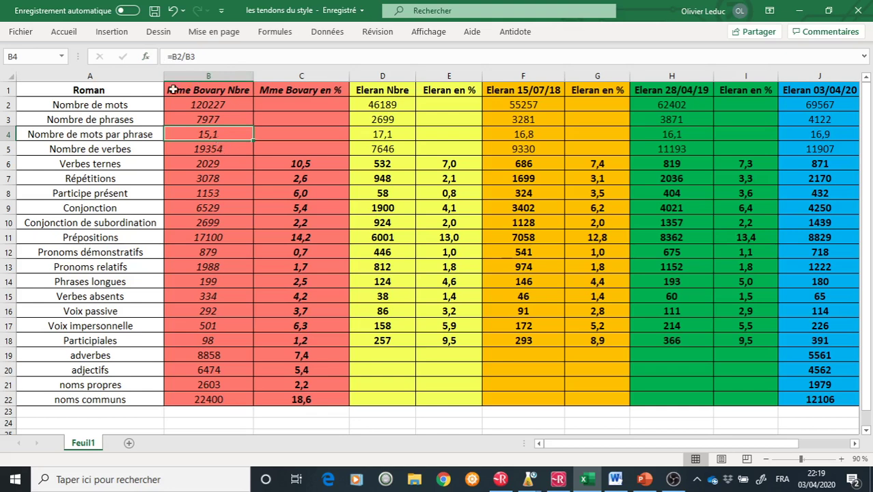
pyautogui.click(214, 153)
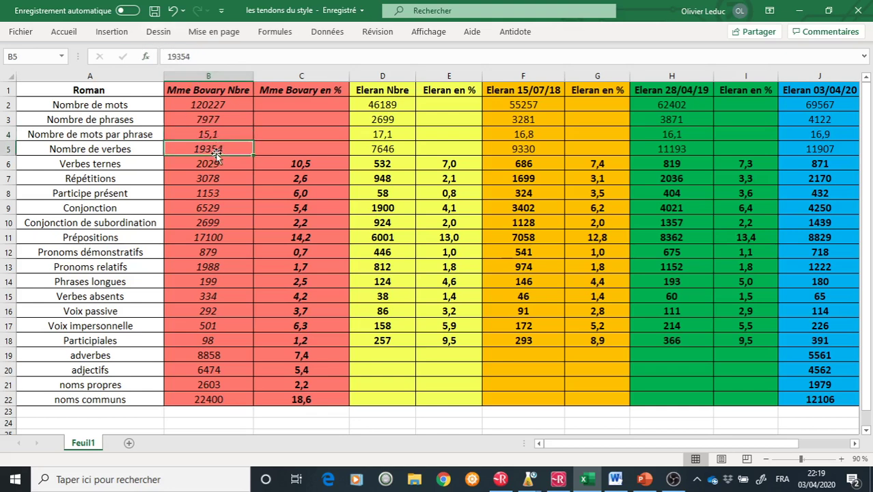
# - Examine Madame Bovary's Verbes ternes count and its percentage formula relative to the number of verbs
pyautogui.click(214, 163)
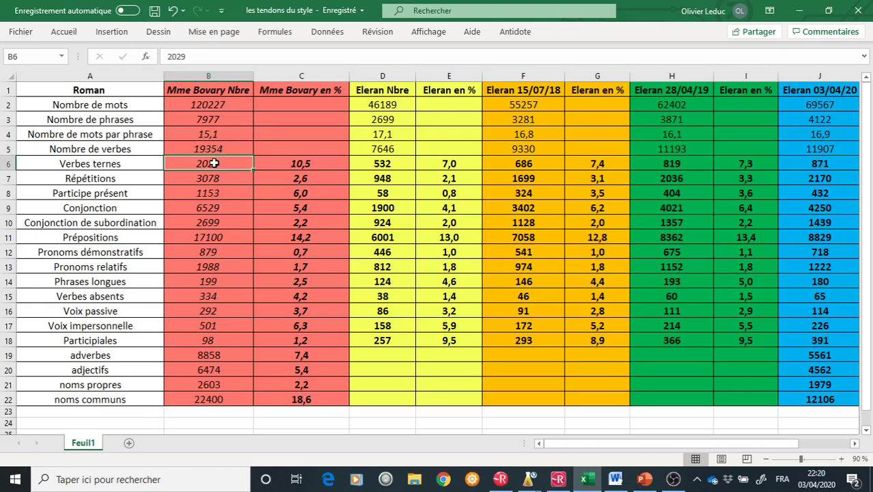
pyautogui.press('Right')
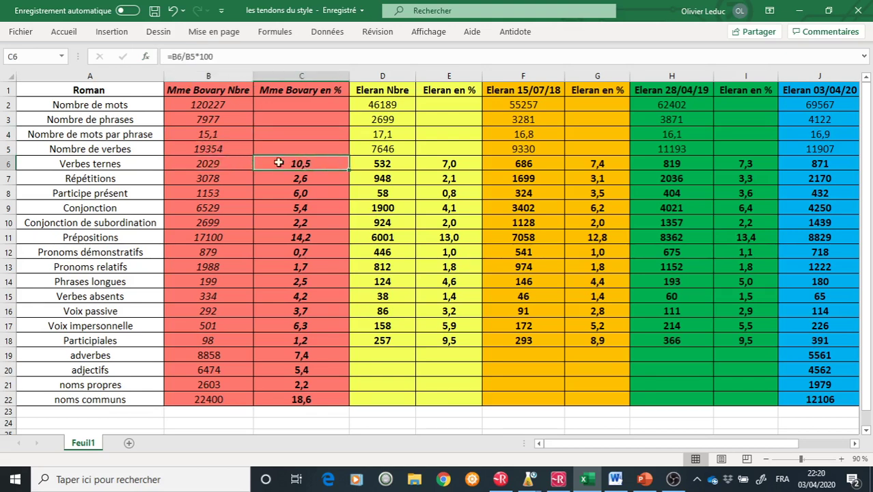
pyautogui.click(214, 162)
pyautogui.click(301, 162)
pyautogui.click(200, 150)
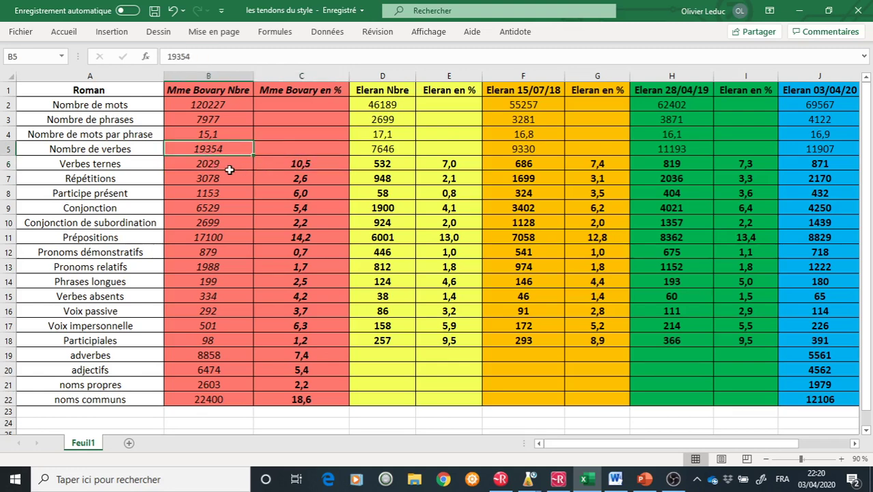
pyautogui.click(305, 164)
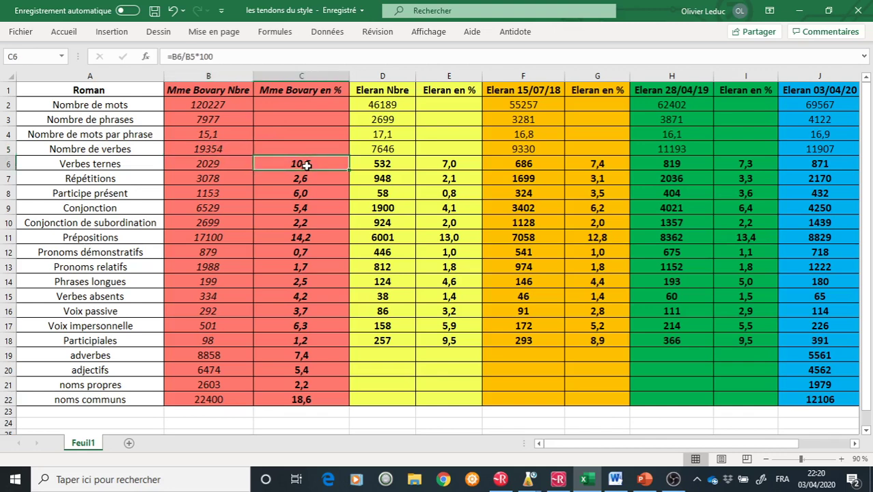
# - Go through the Madame Bovary counts in column B from Répétitions down to Phrases longues
pyautogui.click(220, 177)
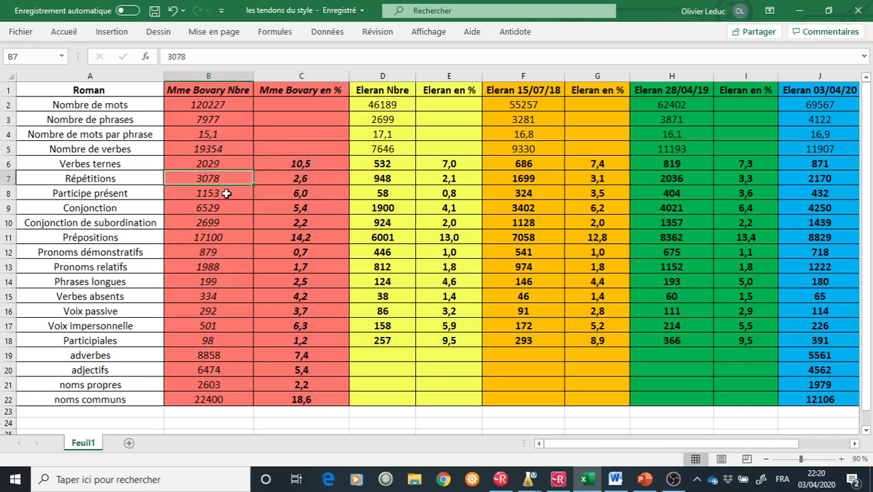
pyautogui.click(226, 192)
pyautogui.click(227, 209)
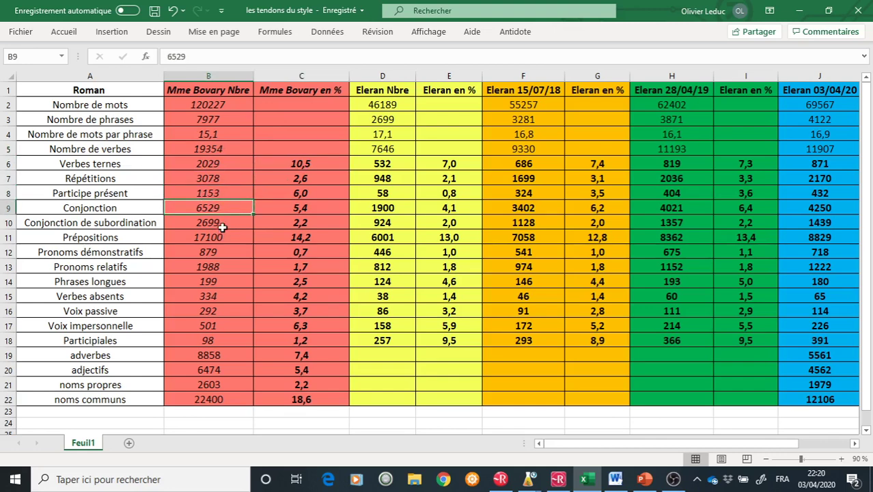
pyautogui.click(222, 224)
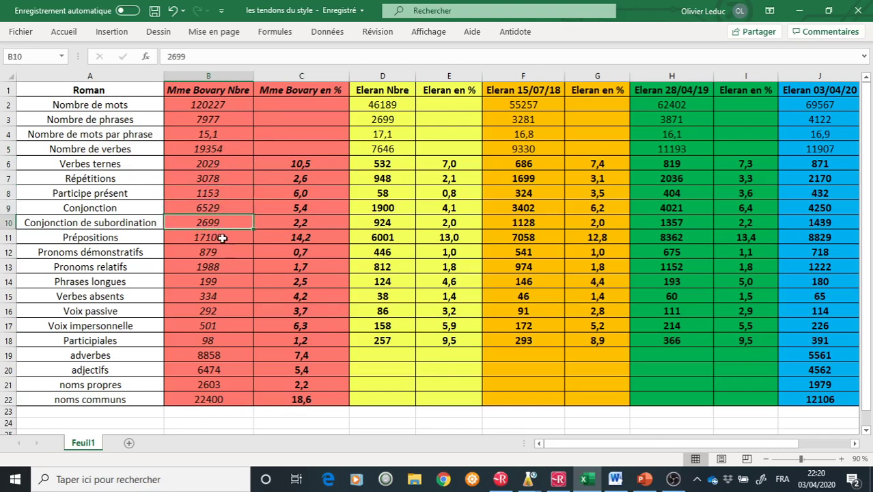
pyautogui.click(222, 237)
pyautogui.click(224, 252)
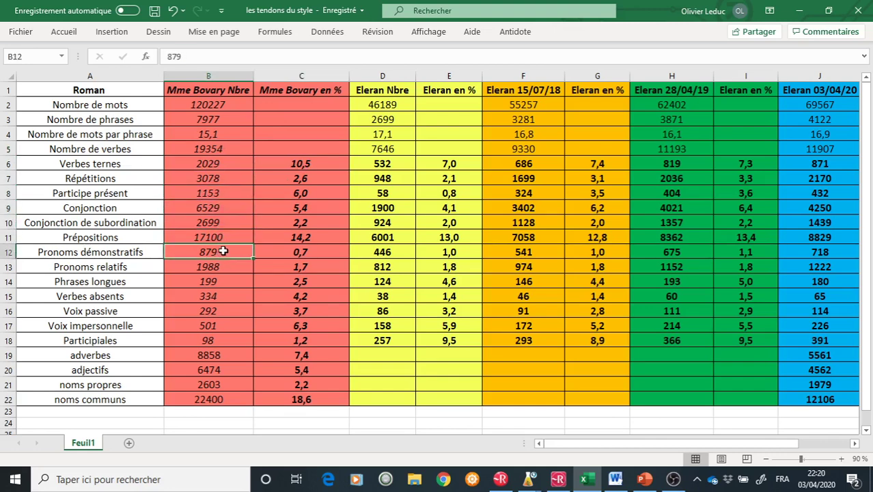
pyautogui.click(218, 270)
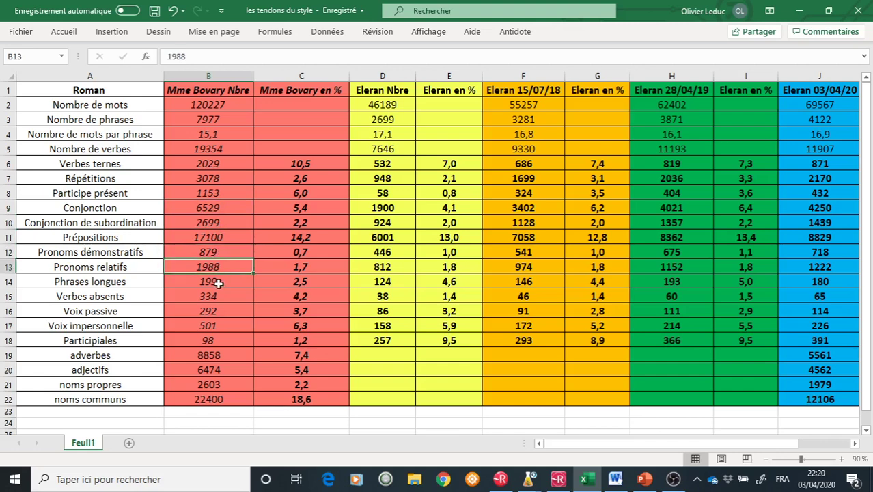
pyautogui.click(218, 283)
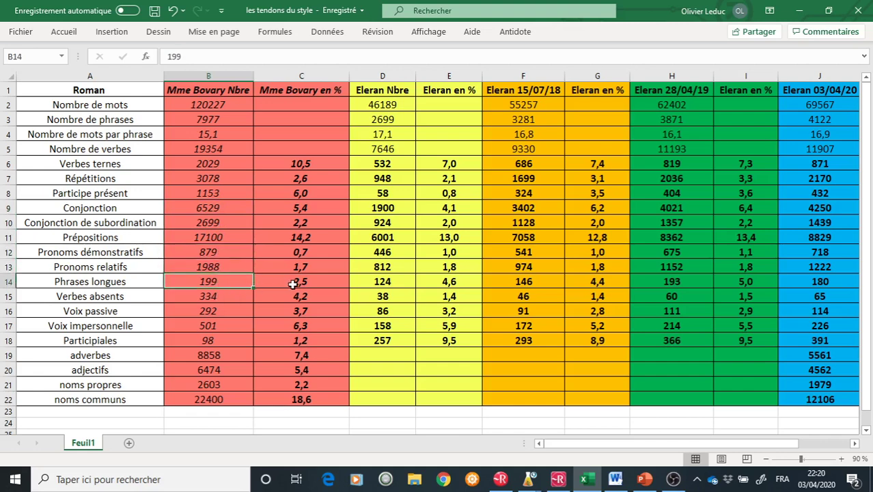
# - Go through the Madame Bovary counts in column B from Verbes absents down to noms communs
pyautogui.click(229, 297)
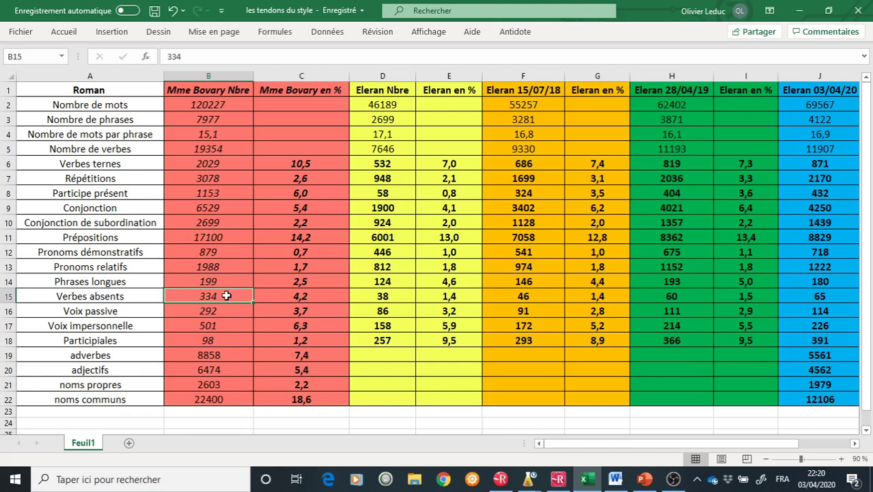
pyautogui.click(214, 315)
pyautogui.click(231, 327)
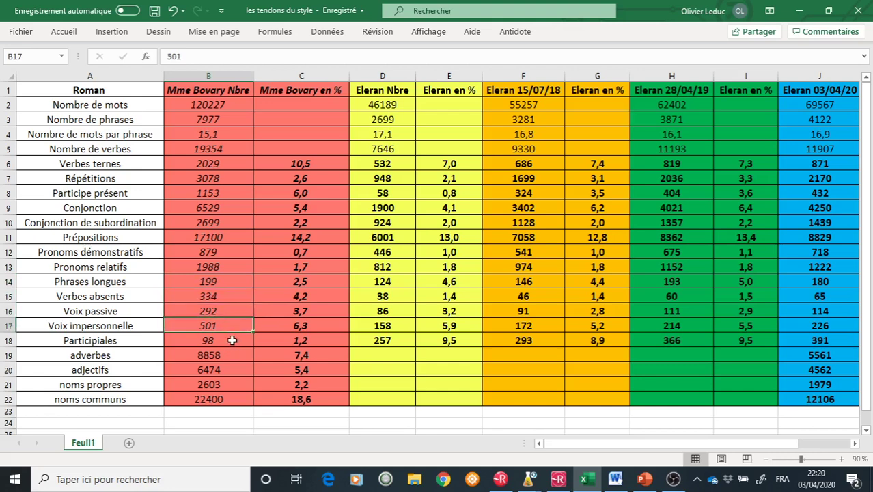
pyautogui.click(231, 340)
pyautogui.click(235, 355)
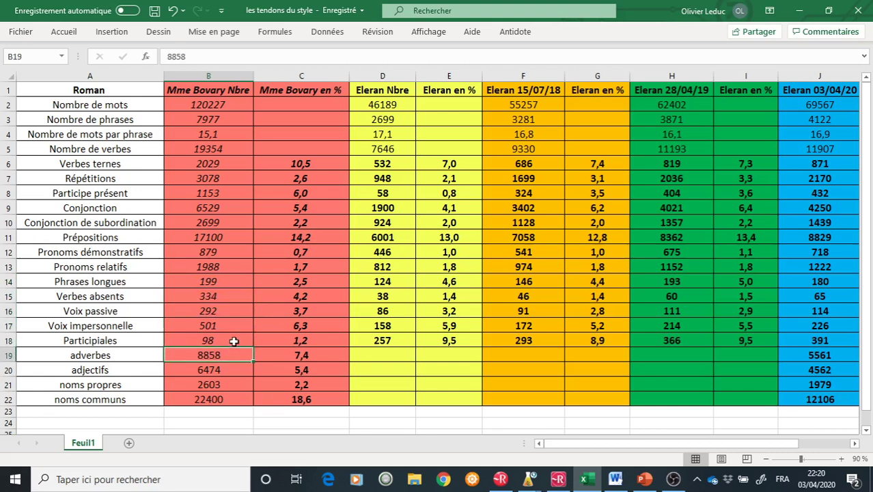
pyautogui.click(217, 370)
pyautogui.click(229, 385)
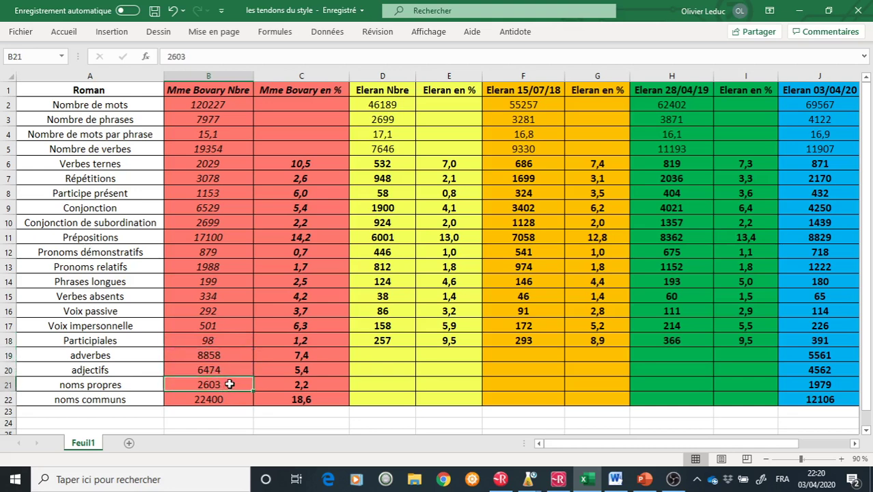
pyautogui.click(222, 399)
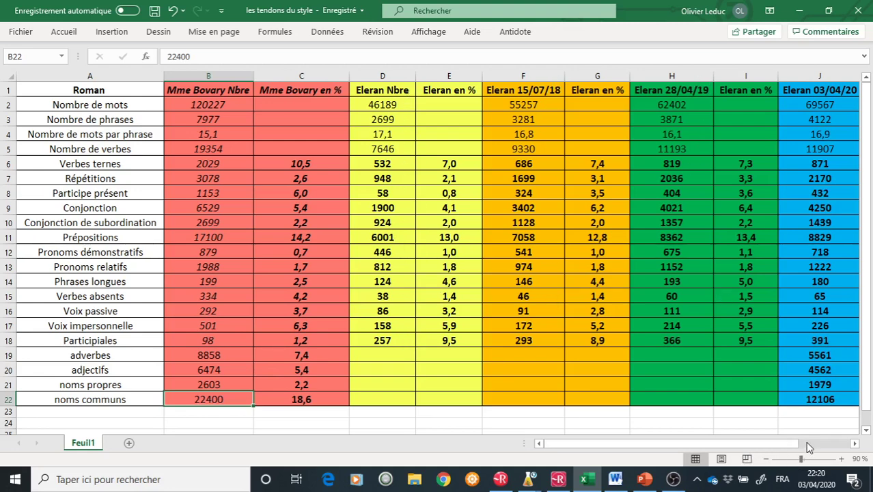
# - Look over the Eleran columns through the 03/04/20 percentages, and return to the start of the table
pyautogui.click(855, 443)
pyautogui.click(855, 444)
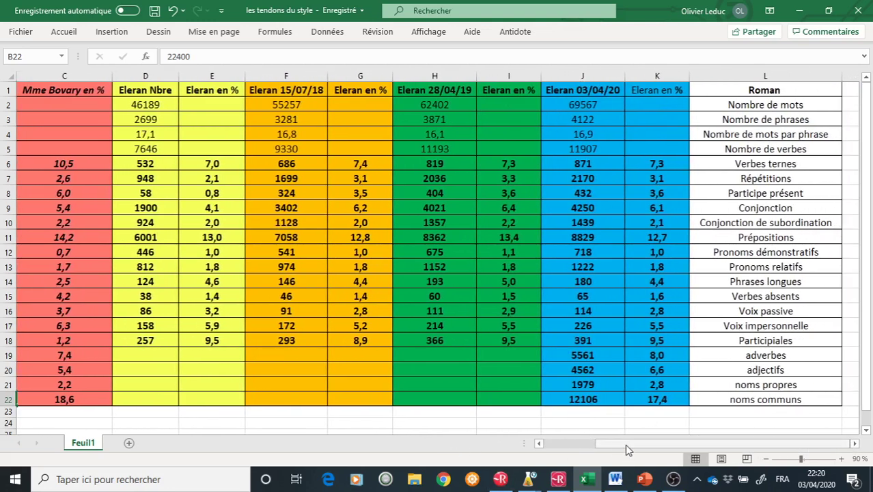
pyautogui.moveTo(627, 449); pyautogui.dragTo(586, 451)
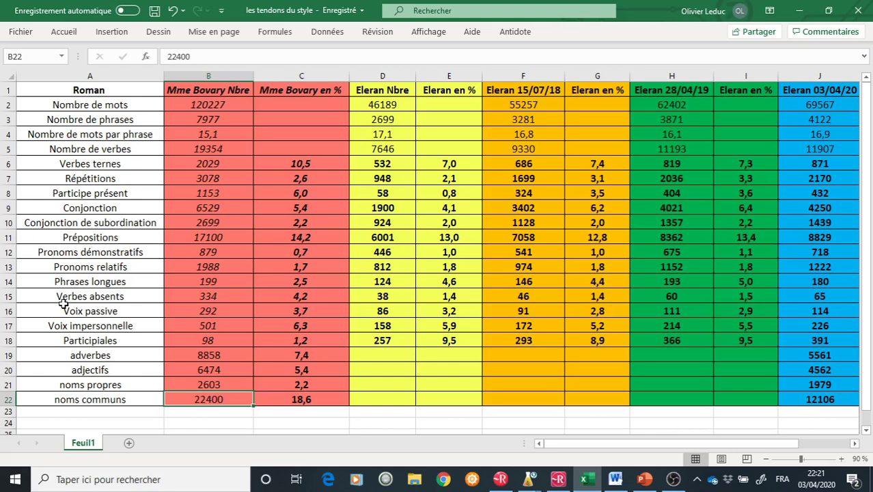
# - Compare the Verbes ternes percentage of Madame Bovary with those of the successive Eleran versions, through the 03/04/20 one
pyautogui.click(313, 166)
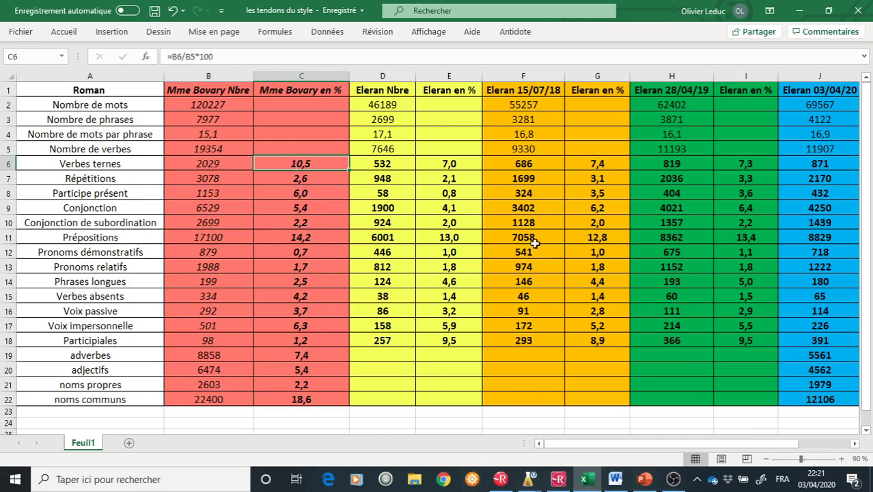
pyautogui.click(446, 164)
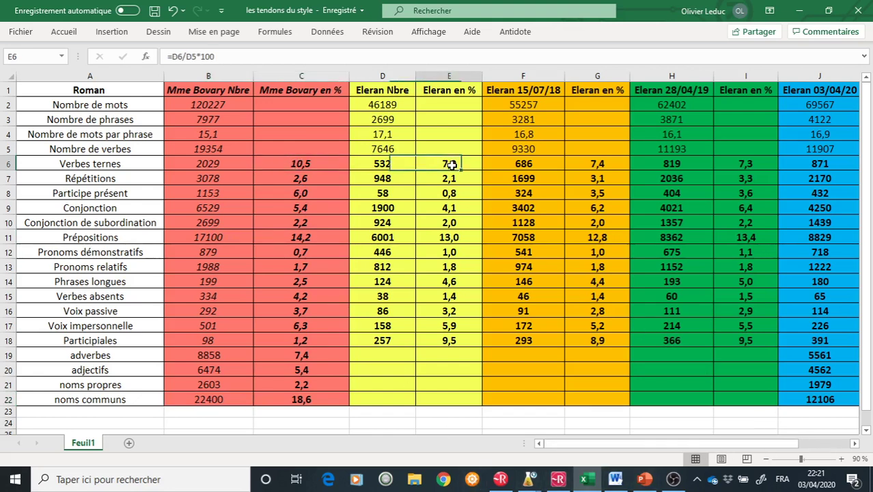
pyautogui.click(585, 162)
pyautogui.click(746, 164)
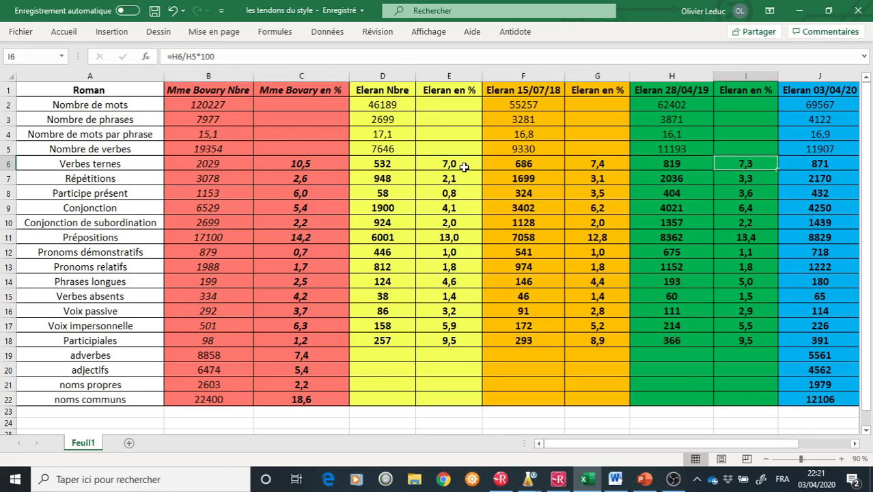
pyautogui.click(853, 443)
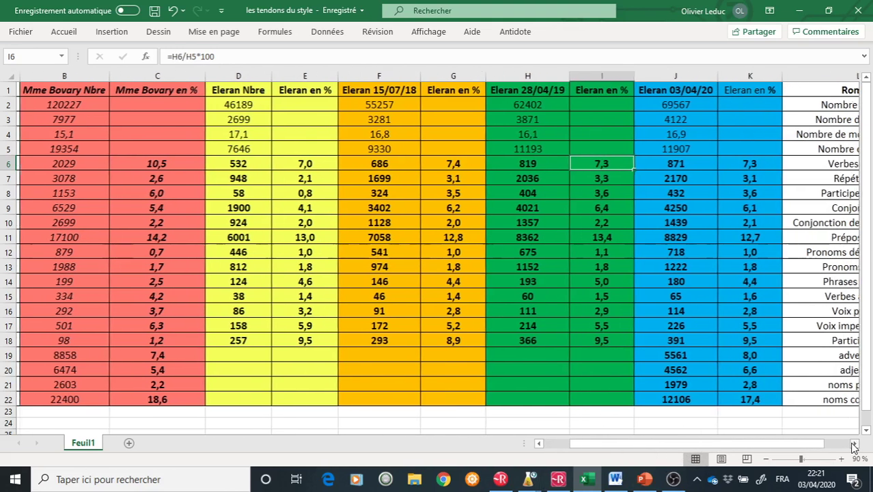
# - Compare the Participe présent percentages across the Eleran versions, through the 28/04/19 one
pyautogui.click(854, 444)
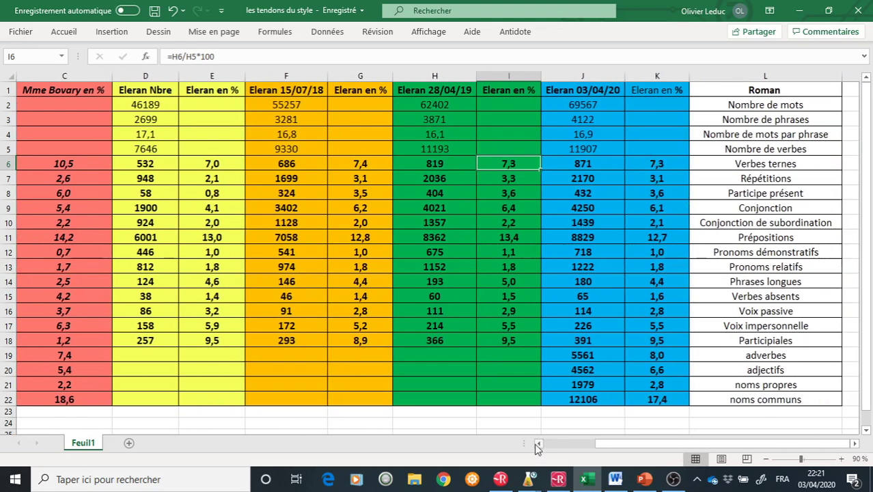
pyautogui.click(537, 444)
pyautogui.click(537, 443)
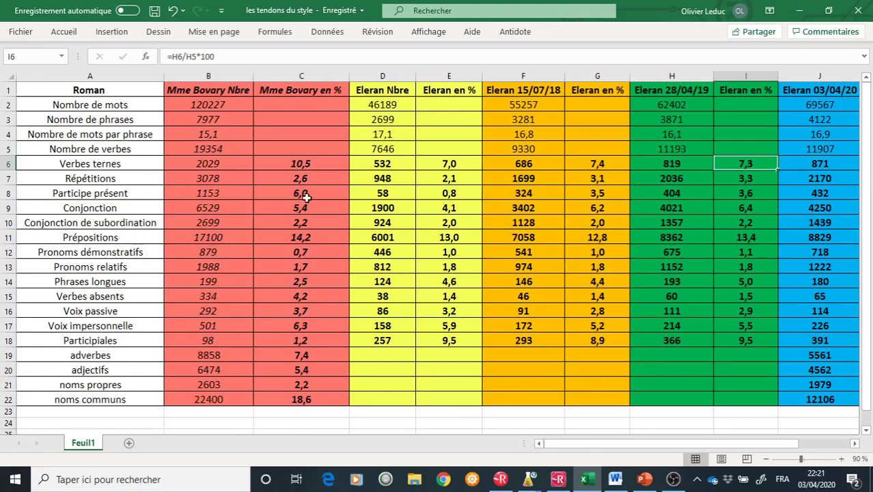
pyautogui.click(456, 193)
pyautogui.click(601, 195)
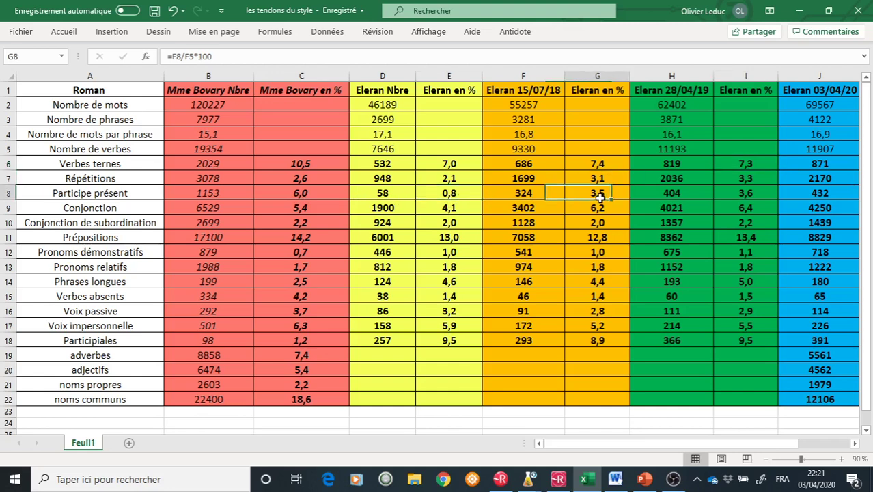
pyautogui.click(748, 195)
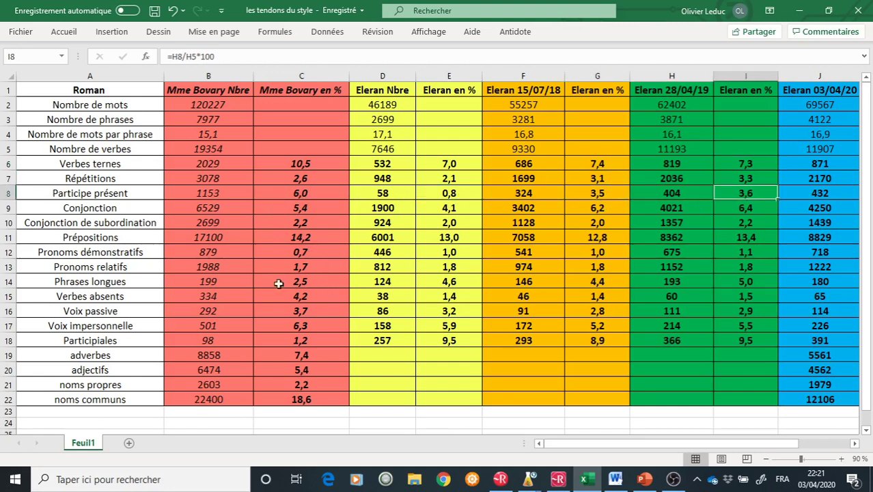
# - Compare the Verbes absents percentage of Madame Bovary with those of the Eleran versions, through the 28/04/19 one
pyautogui.click(314, 298)
pyautogui.click(456, 298)
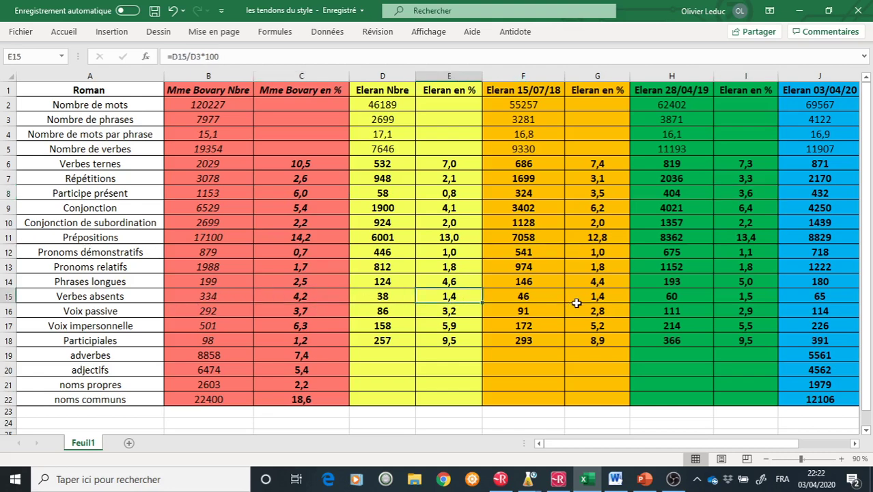
pyautogui.click(603, 303)
pyautogui.click(761, 295)
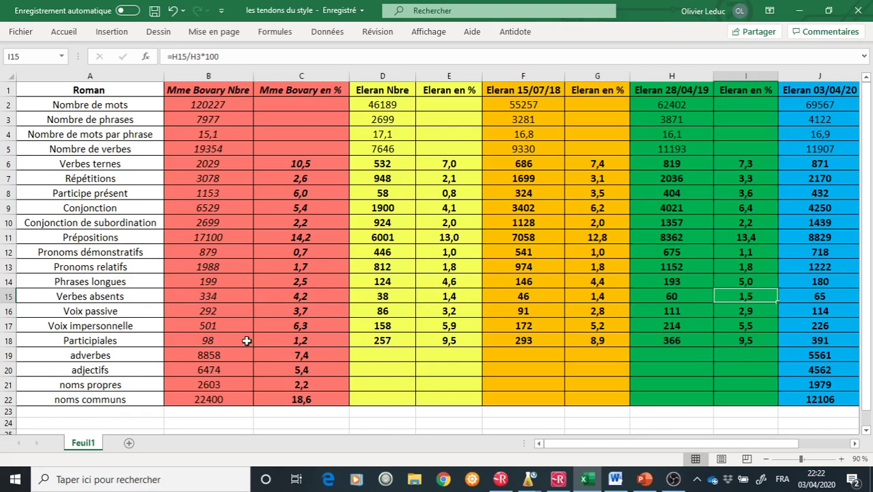
# - Compare the Phrases longues percentages of Madame Bovary and all Eleran versions, highlighting the Eleran figures in that row
pyautogui.click(453, 282)
pyautogui.click(308, 281)
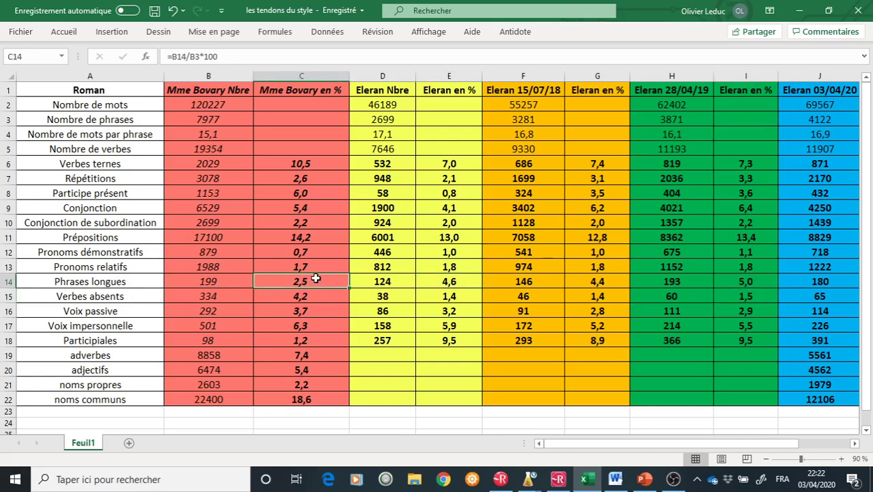
pyautogui.click(611, 281)
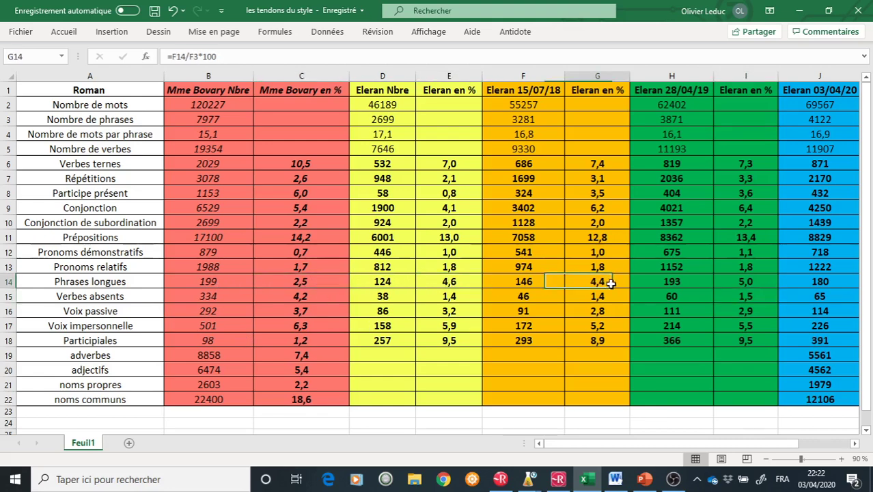
pyautogui.click(753, 281)
pyautogui.click(853, 443)
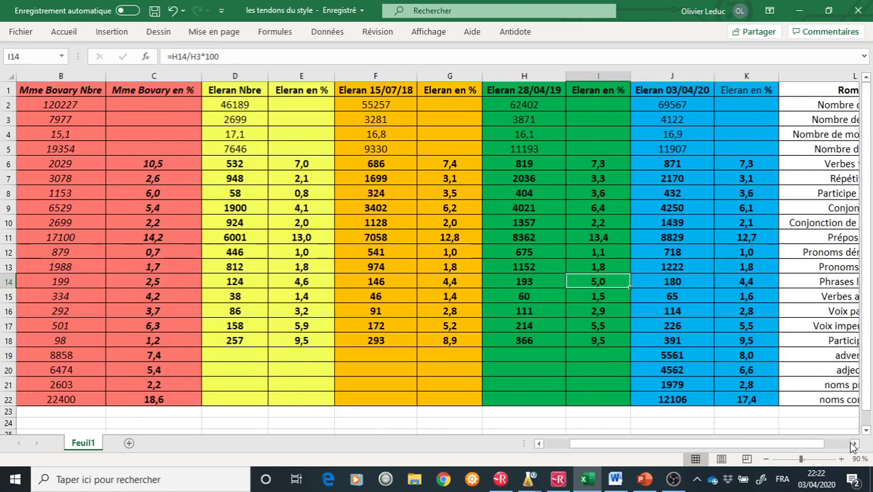
pyautogui.click(755, 282)
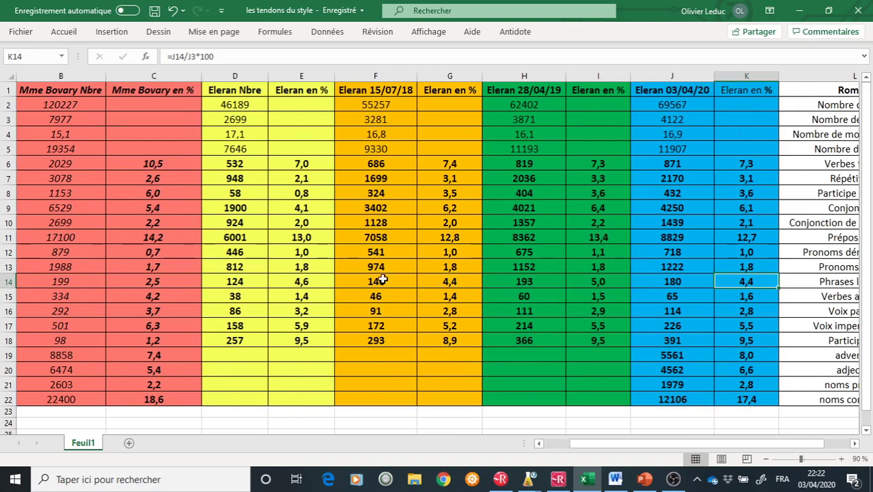
pyautogui.moveTo(260, 281); pyautogui.dragTo(748, 282)
pyautogui.click(539, 443)
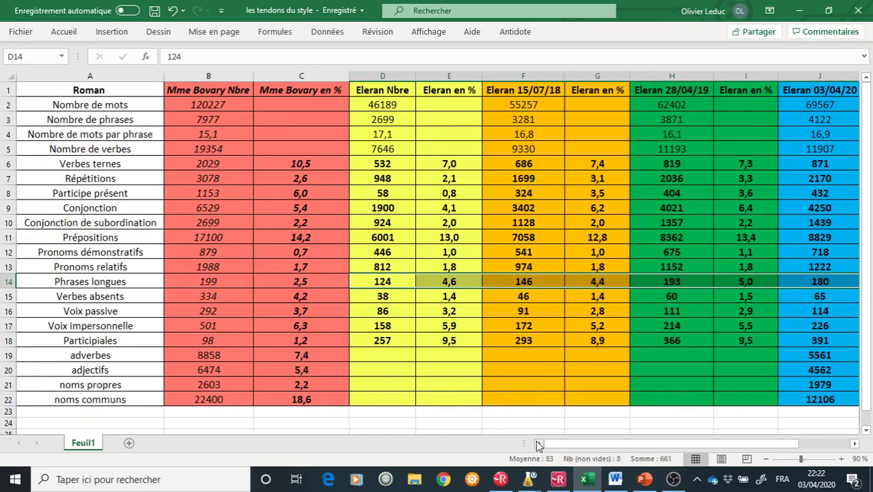
# - Compare the adjectifs and adverbes percentages of Madame Bovary with those of the Eleran 03/04/20 version
pyautogui.click(301, 369)
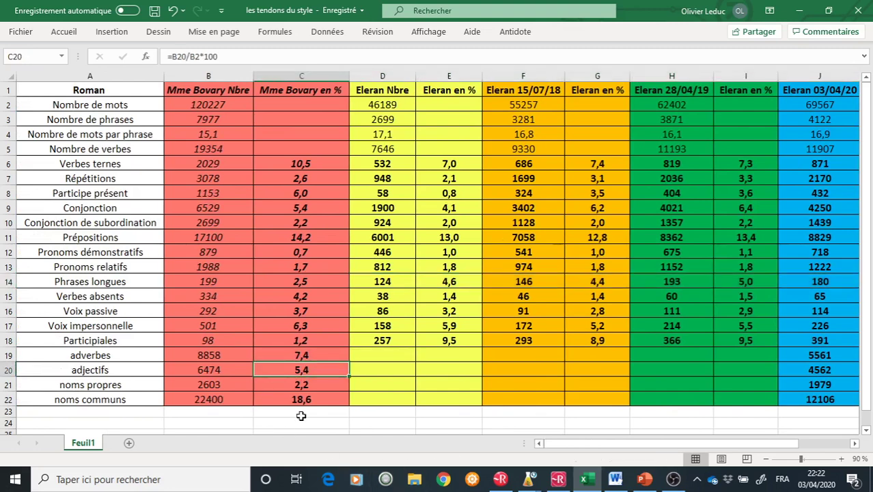
pyautogui.click(854, 444)
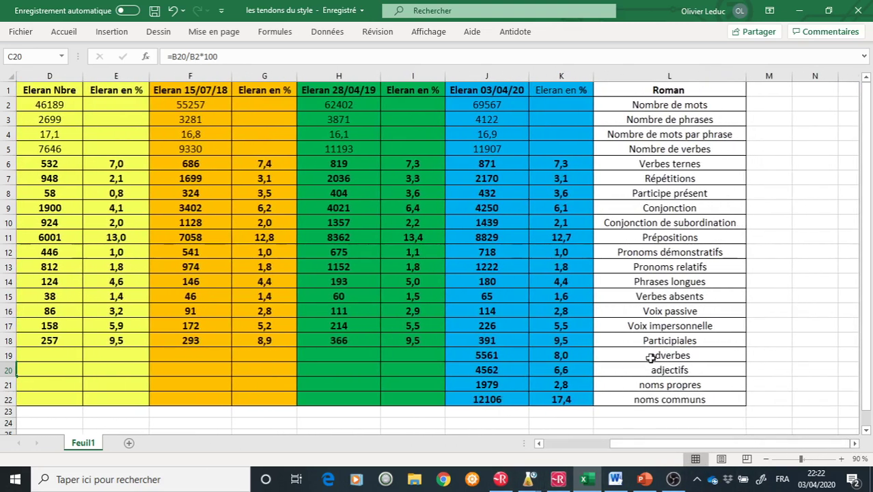
pyautogui.click(561, 370)
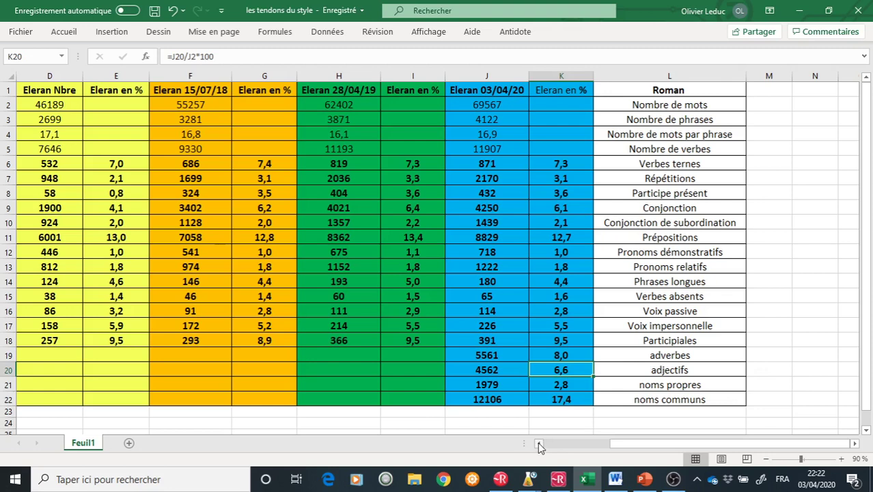
pyautogui.click(562, 355)
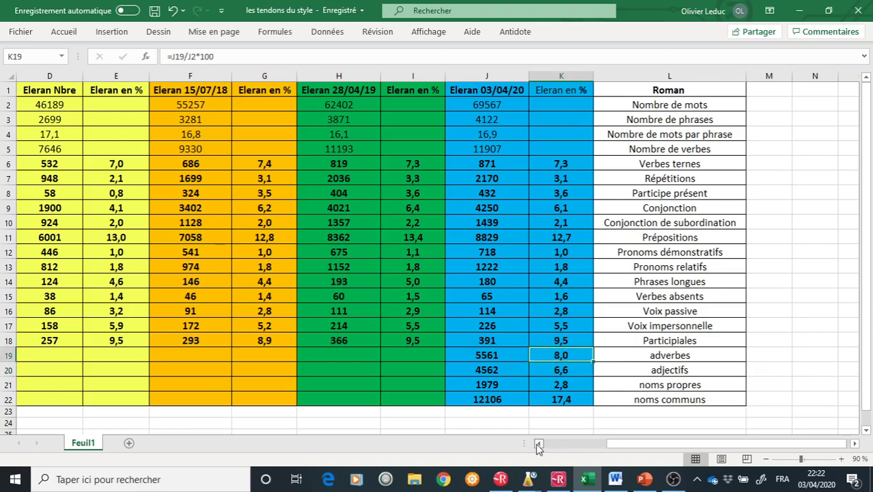
pyautogui.hscroll(-3, 538, 445)
pyautogui.click(307, 353)
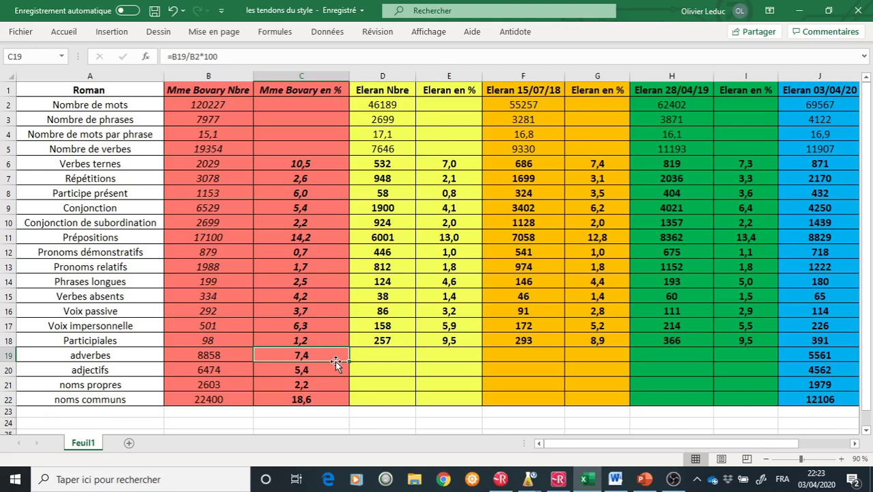
# - Review the Verbes ternes figures of the first three Eleran versions once more
pyautogui.click(449, 164)
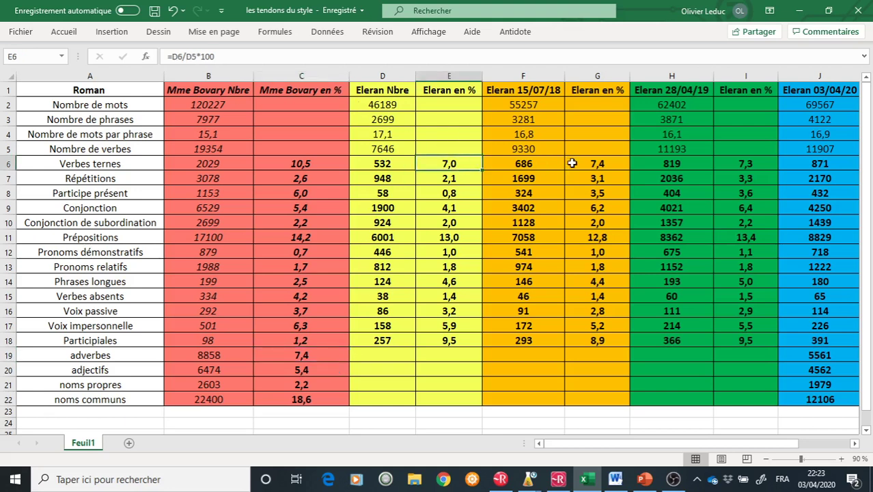
pyautogui.click(572, 164)
pyautogui.click(734, 164)
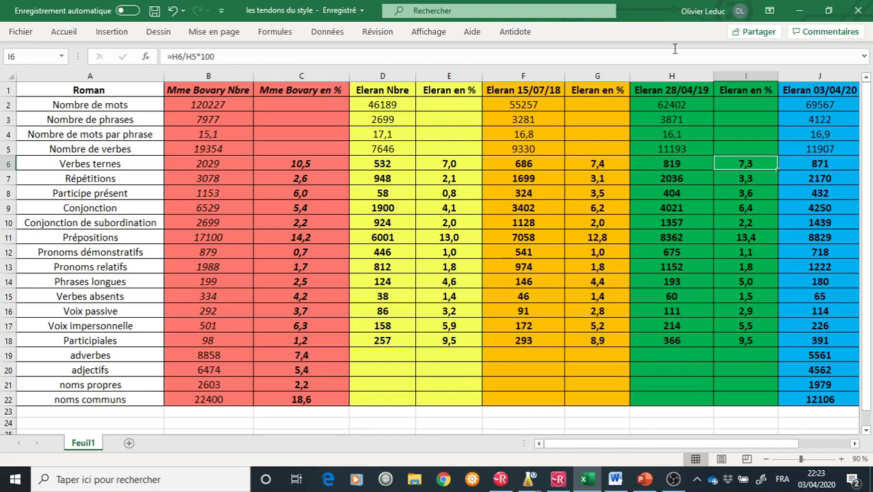
# - Highlight the first Eleran version's counts and percentages from Verbes ternes to Participiales, and leave the table with an empty cell selected
pyautogui.moveTo(379, 165); pyautogui.dragTo(458, 222)
pyautogui.moveTo(464, 265); pyautogui.dragTo(462, 344)
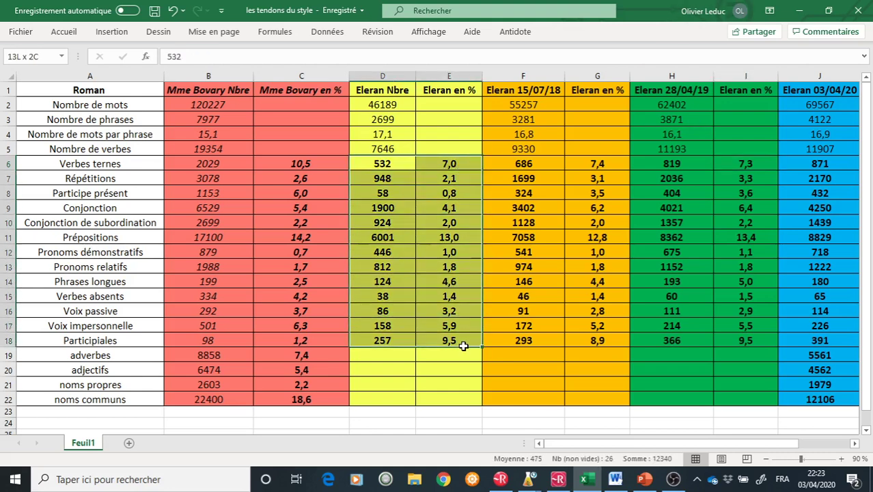
pyautogui.click(369, 164)
pyautogui.doubleClick(369, 164)
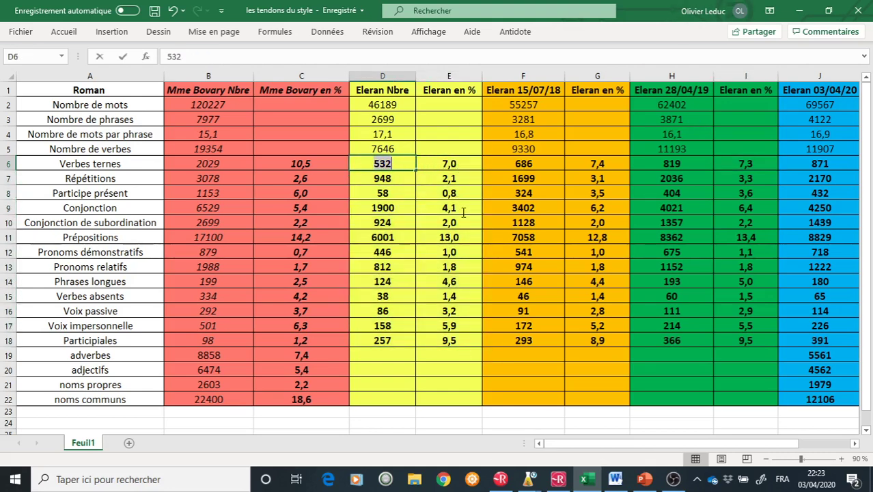
pyautogui.click(433, 433)
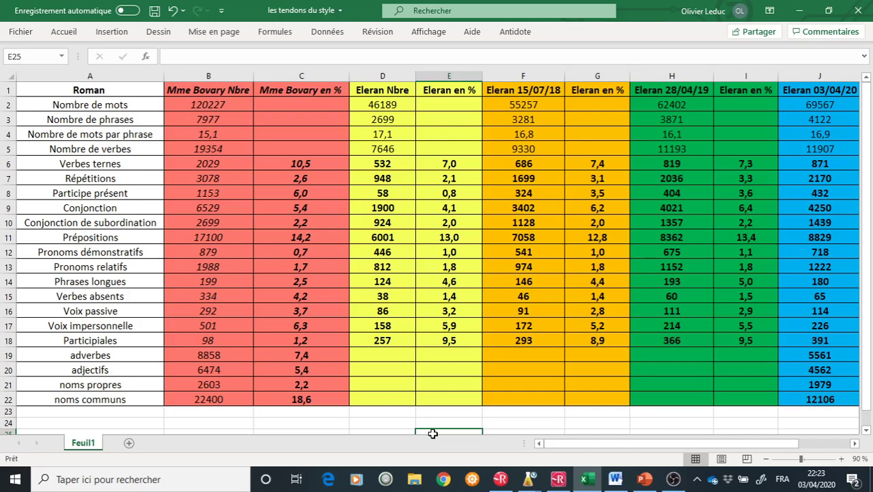
# - Switch to Antidote's corrector window for Document1 and look through the opening of Madame Bovary with its marked repetitions
pyautogui.moveTo(528, 478)
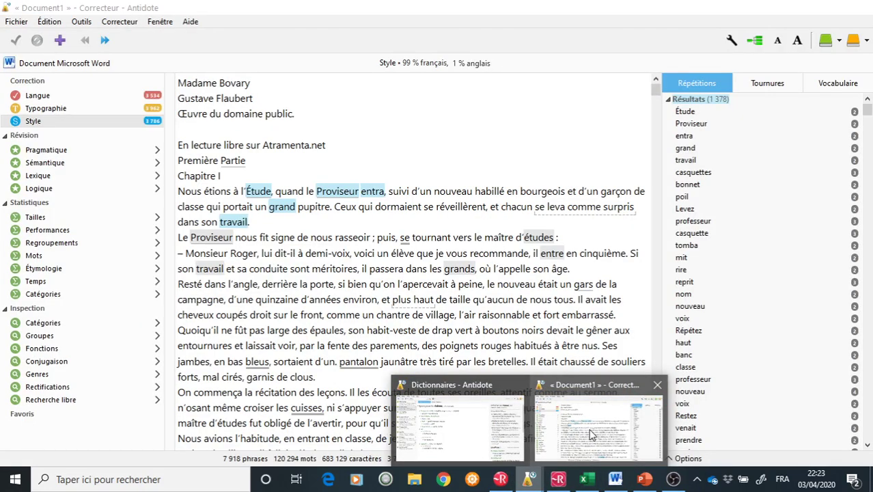
pyautogui.click(564, 422)
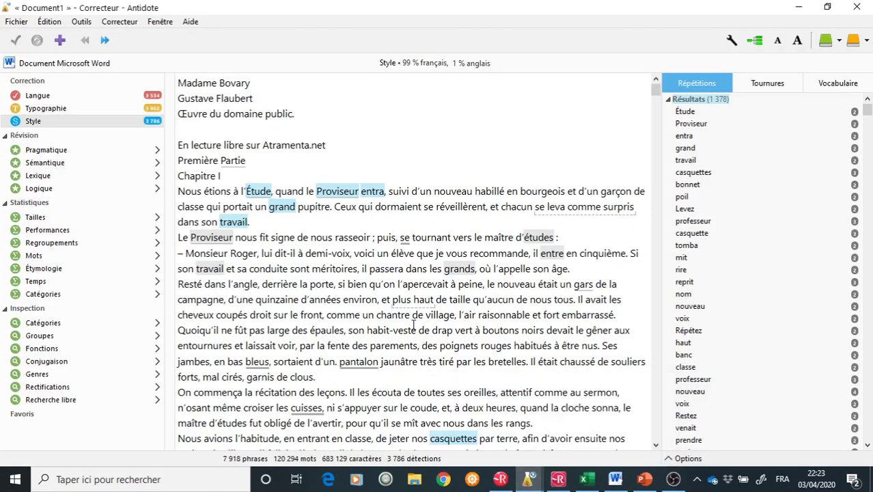
pyautogui.scroll(-3, 413, 324)
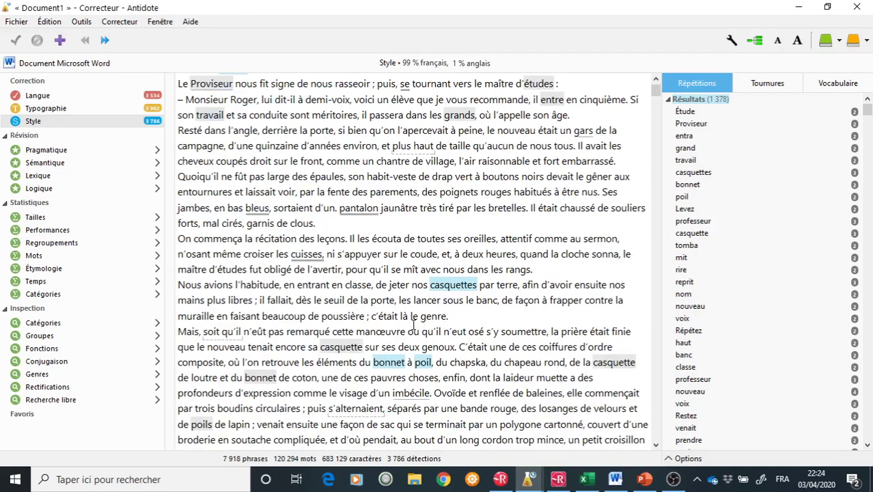
pyautogui.scroll(-5, 374, 209)
pyautogui.scroll(8, 374, 209)
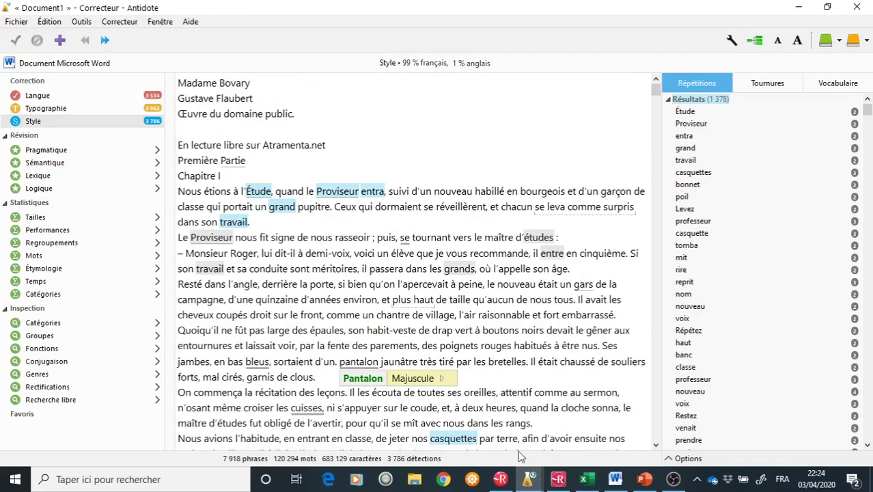
# - Switch to the Madame Bovary document in Word, enlarge the view to 140 %, and go to Chapitre I
pyautogui.click(614, 480)
pyautogui.scroll(-12, 411, 271)
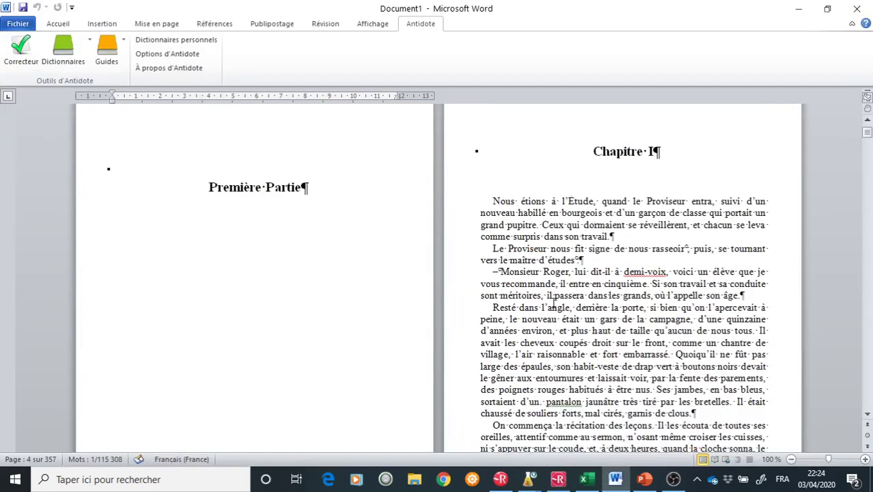
pyautogui.scroll(10, 551, 302)
pyautogui.scroll(10, 845, 406)
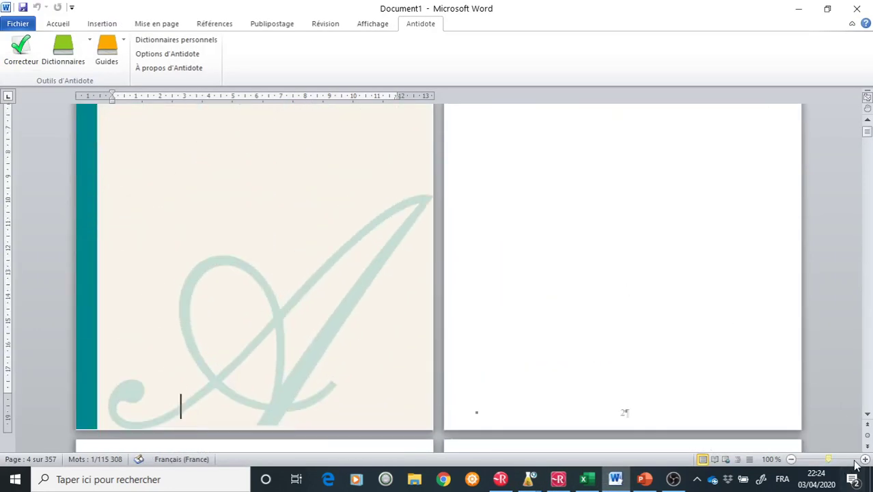
pyautogui.click(865, 459)
pyautogui.click(865, 459)
pyautogui.click(864, 460)
pyautogui.scroll(-10, 510, 345)
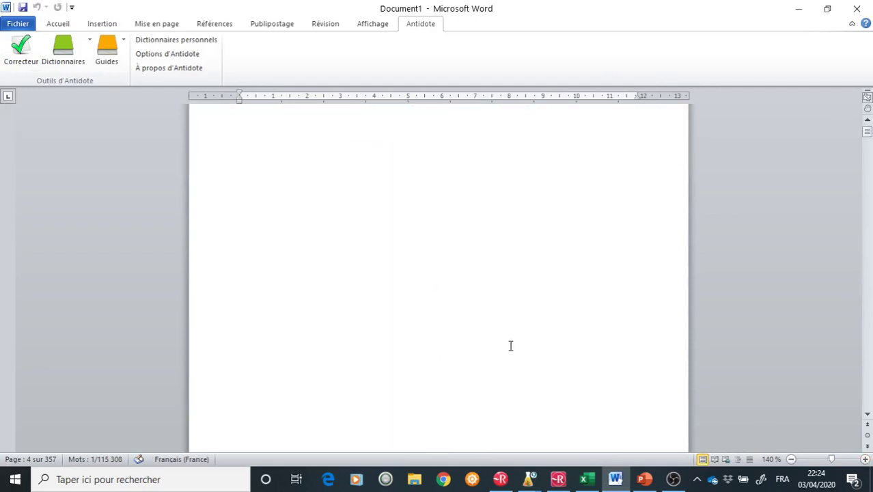
pyautogui.scroll(-3, 509, 342)
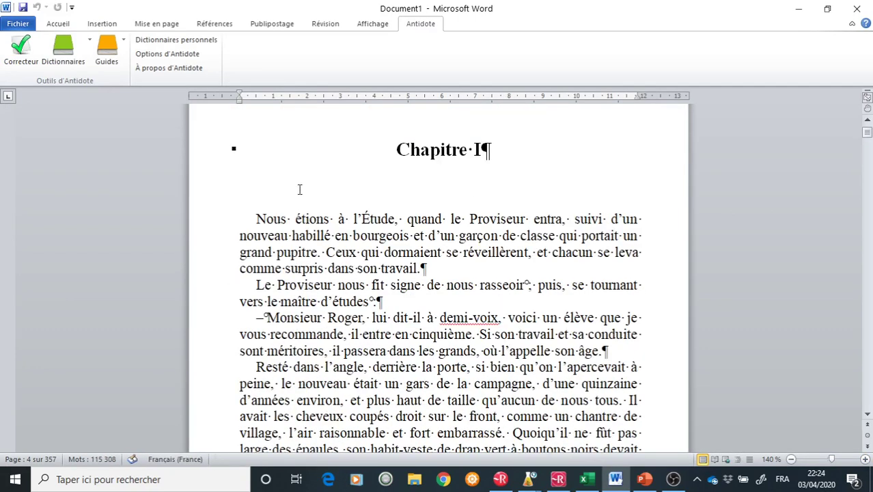
# - Introduce deliberate mistakes in the first sentence of Chapitre I: "quant" for "quand", "entrat" for "entra", "suivis" for "suivi", "d'une" for "d'un"
pyautogui.click(442, 219)
pyautogui.press('BackSpace')
pyautogui.write('t')
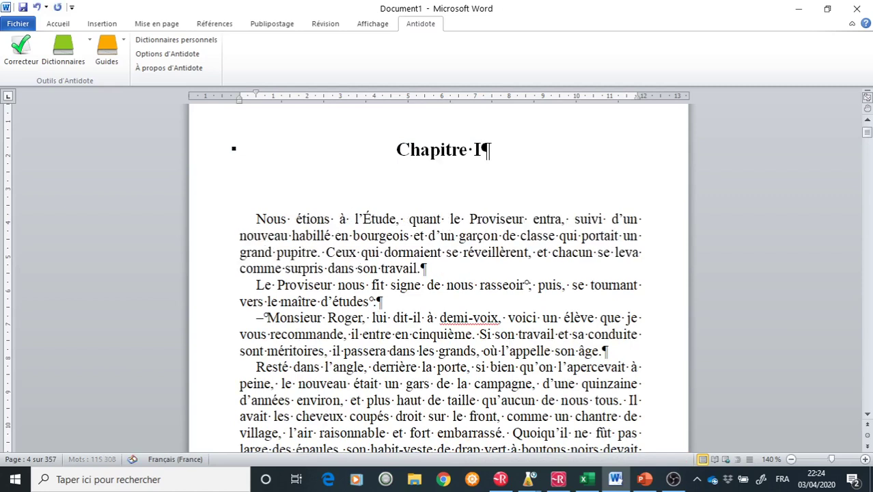
pyautogui.click(562, 219)
pyautogui.write('t')
pyautogui.click(602, 219)
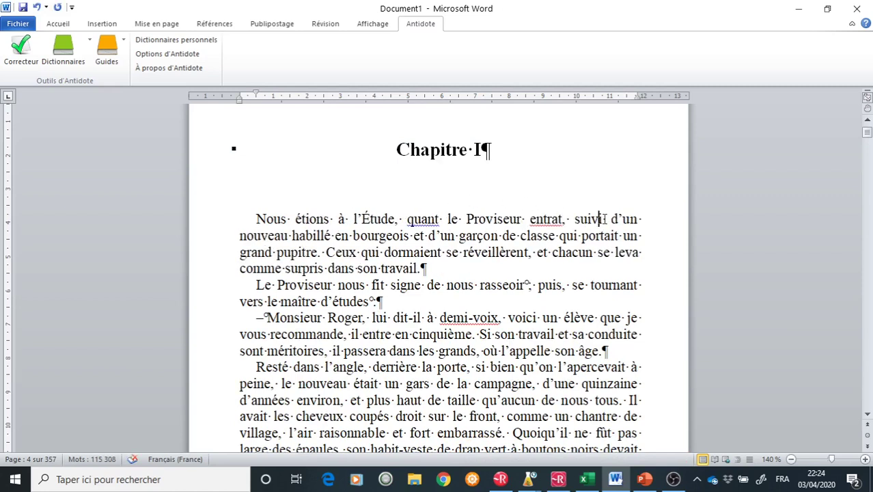
pyautogui.write('s')
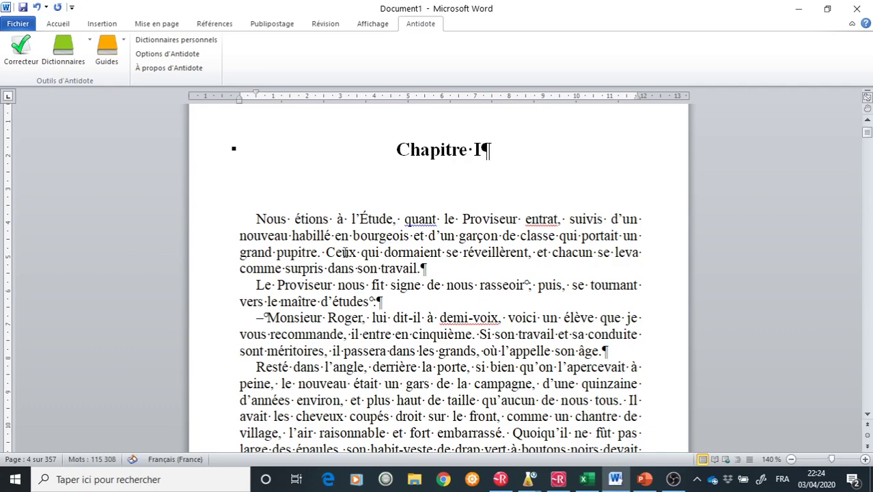
pyautogui.click(639, 219)
pyautogui.write('e')
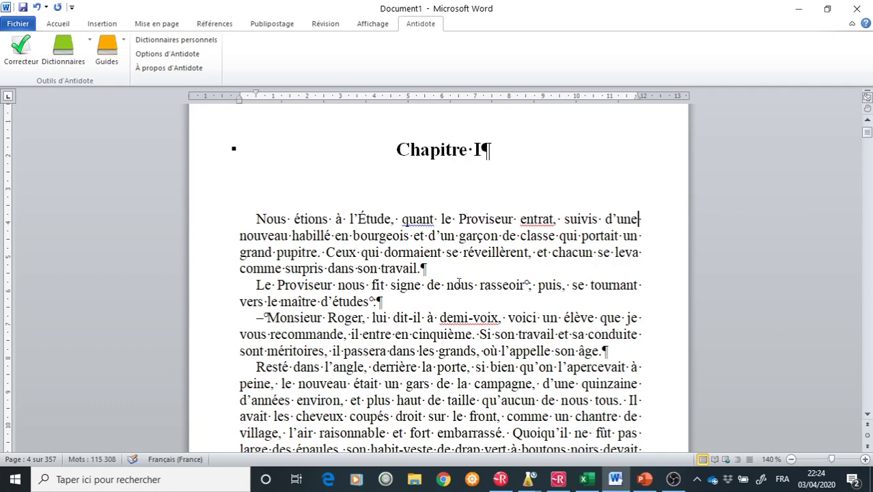
# - Select the Chapitre I heading and its first paragraph, and run Antidote's corrector on the document
pyautogui.moveTo(247, 208); pyautogui.dragTo(443, 266)
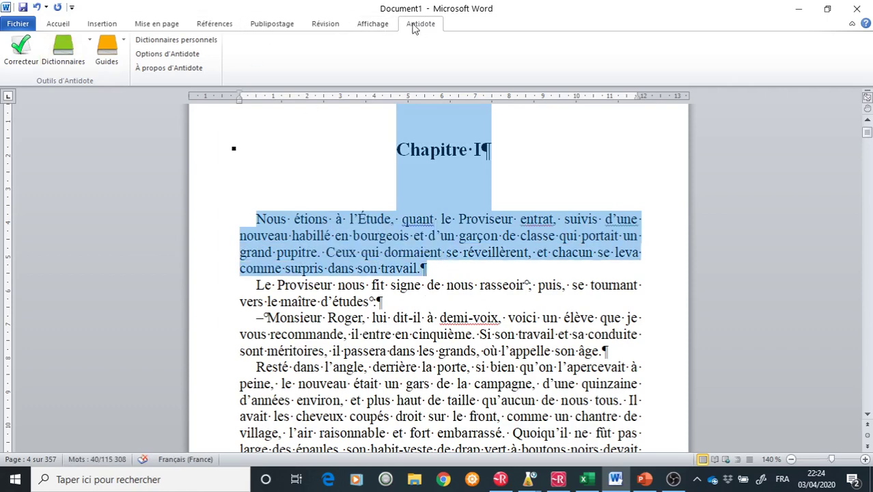
pyautogui.click(21, 51)
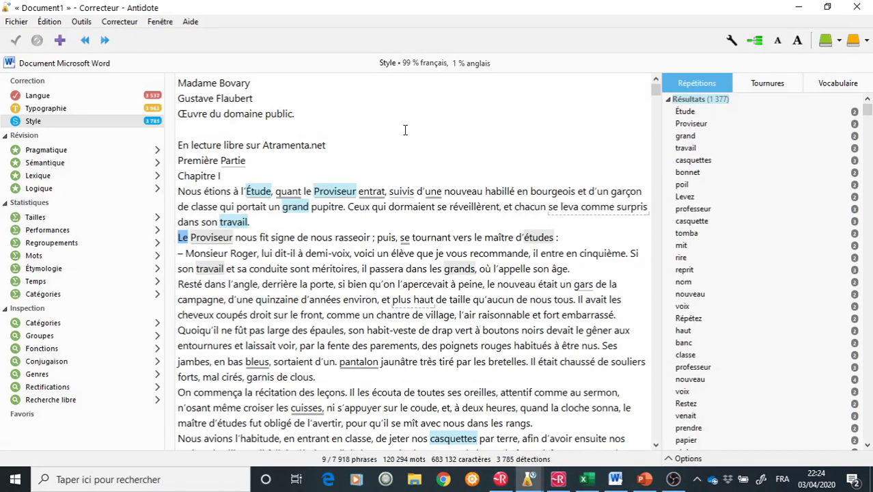
# - Close the whole-document correction, select only the first paragraph of Chapitre I in Word, and run Antidote's corrector on it
pyautogui.click(858, 7)
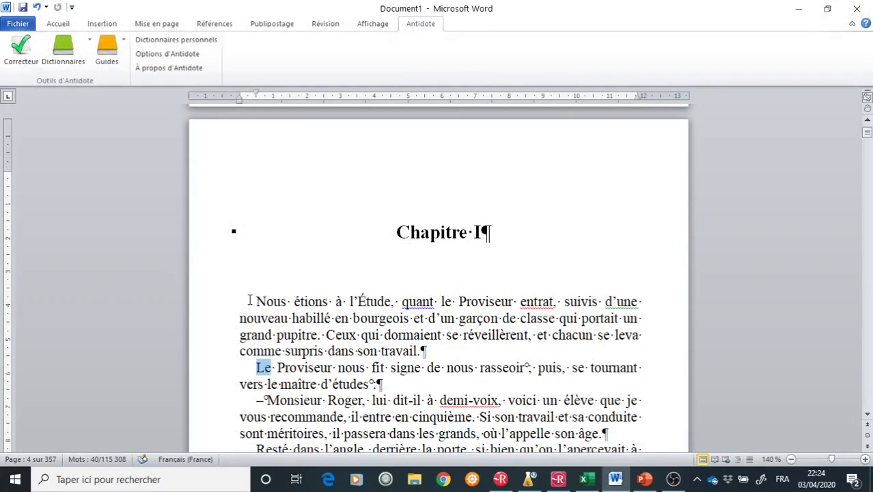
pyautogui.moveTo(249, 302); pyautogui.dragTo(437, 351)
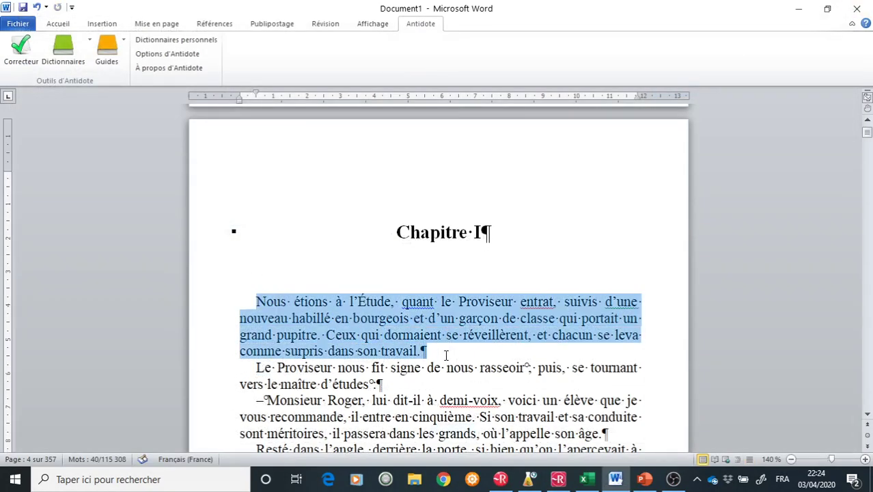
pyautogui.click(20, 49)
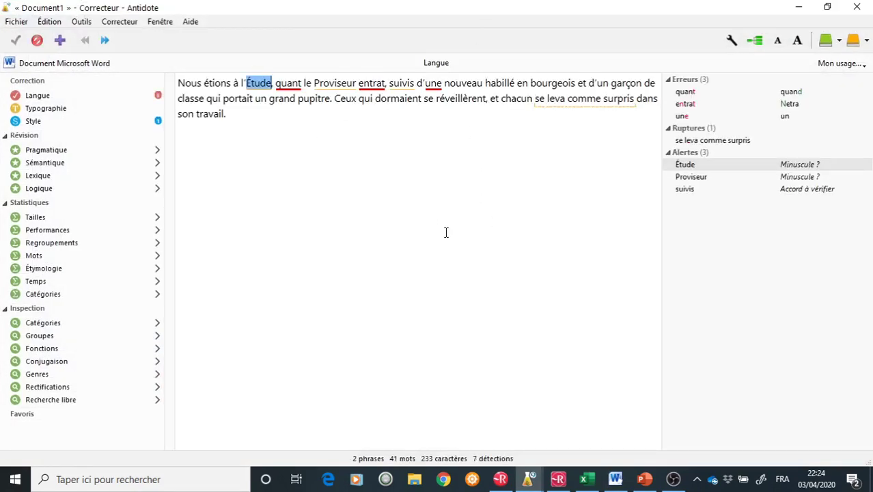
# - Accept the correction "quand" for "quant" and expand the explanation of the suggestion for "entrat"
pyautogui.click(299, 101)
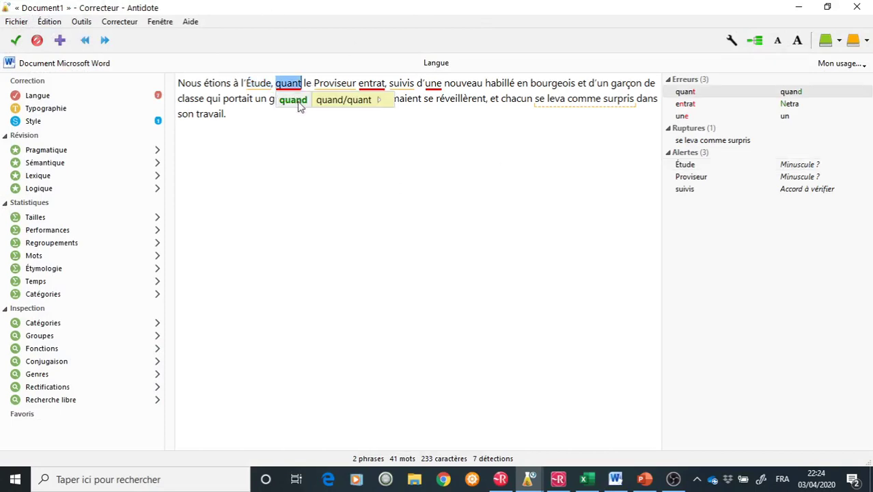
pyautogui.moveTo(381, 89)
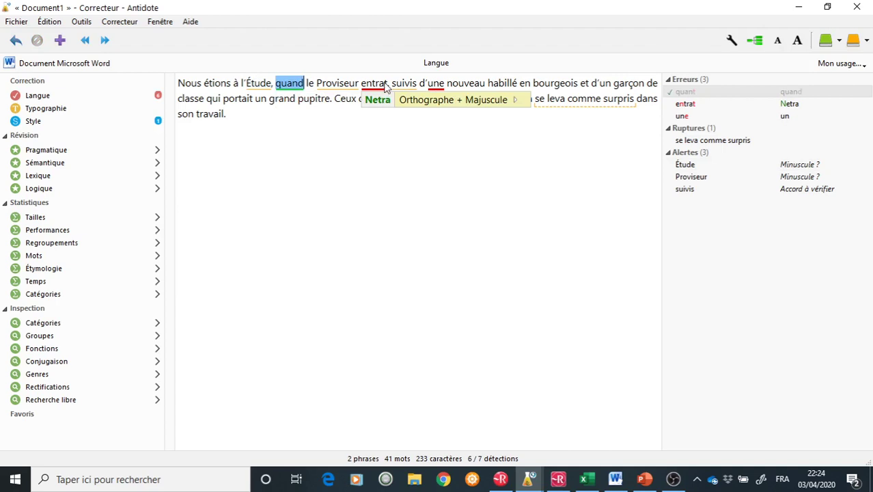
pyautogui.click(515, 101)
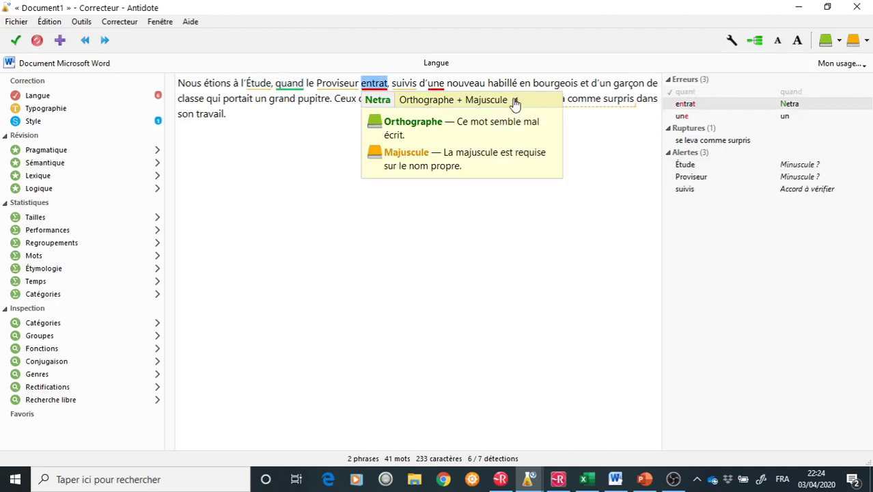
# - Correct "entrat" to "entra" by hand in the corrector text, check the change in the Word document, and return to the corrector
pyautogui.click(447, 205)
pyautogui.click(388, 83)
pyautogui.write(',')
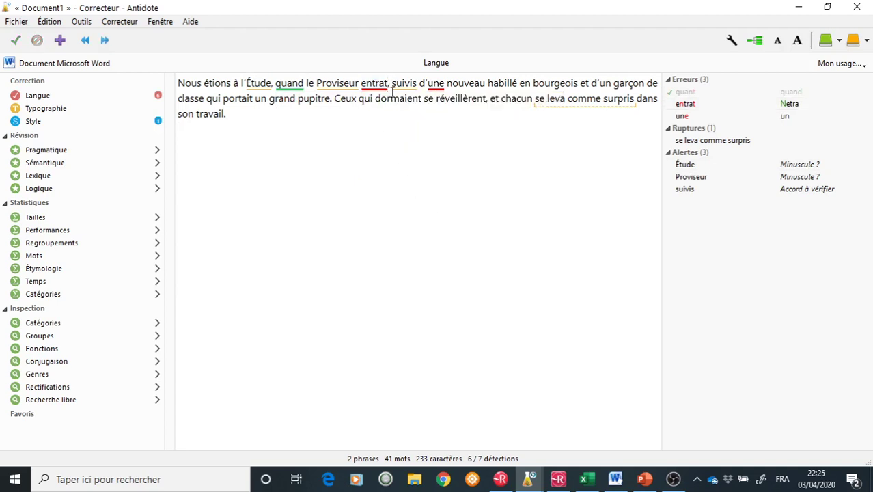
pyautogui.press('BackSpace')
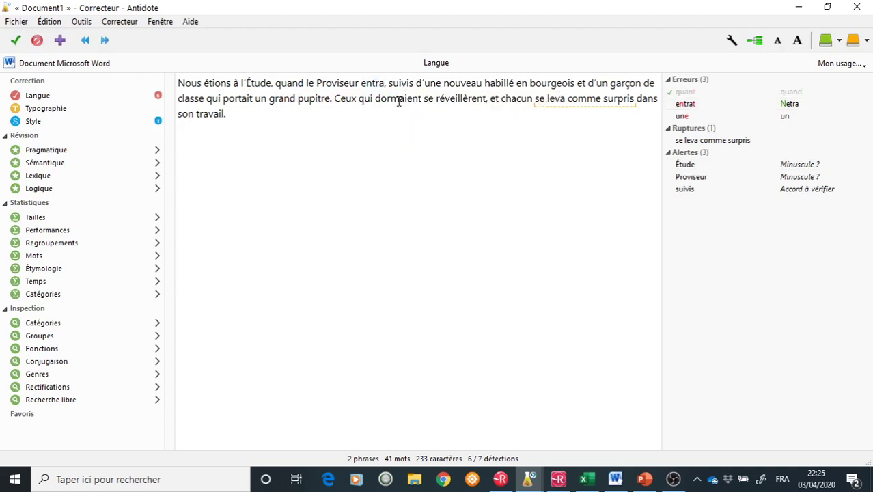
pyautogui.press('BackSpace')
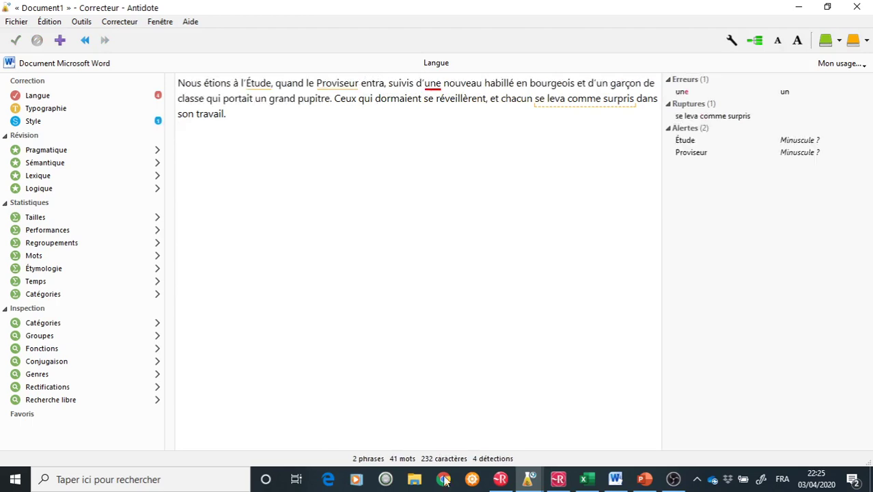
pyautogui.click(615, 479)
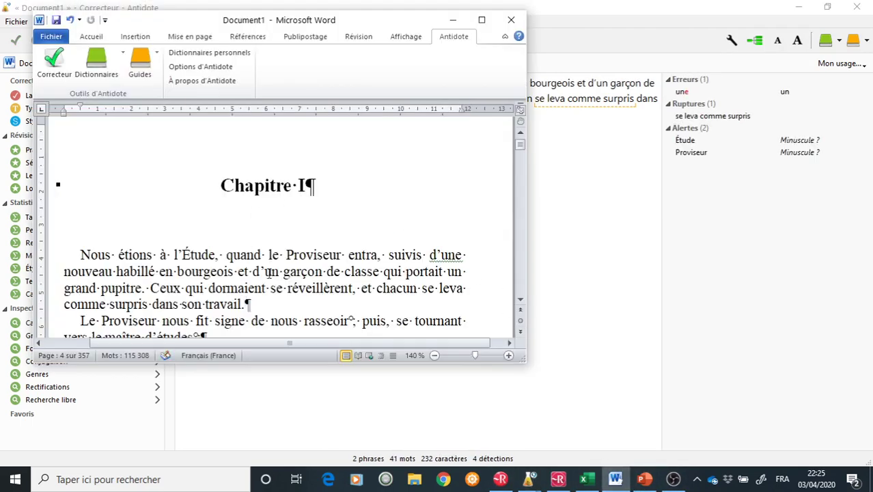
pyautogui.click(602, 271)
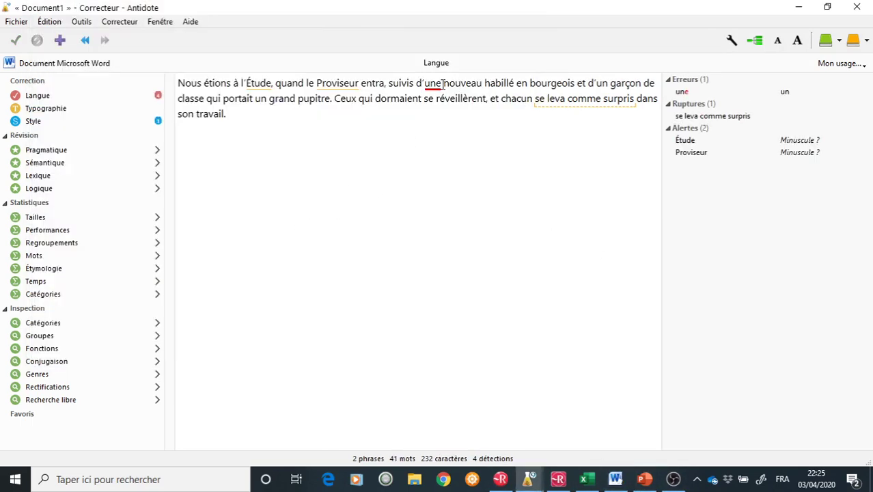
# - Accept the masculine correction "un" for "une" before "nouveau"
pyautogui.click(446, 156)
pyautogui.press('BackSpace')
pyautogui.moveTo(435, 87)
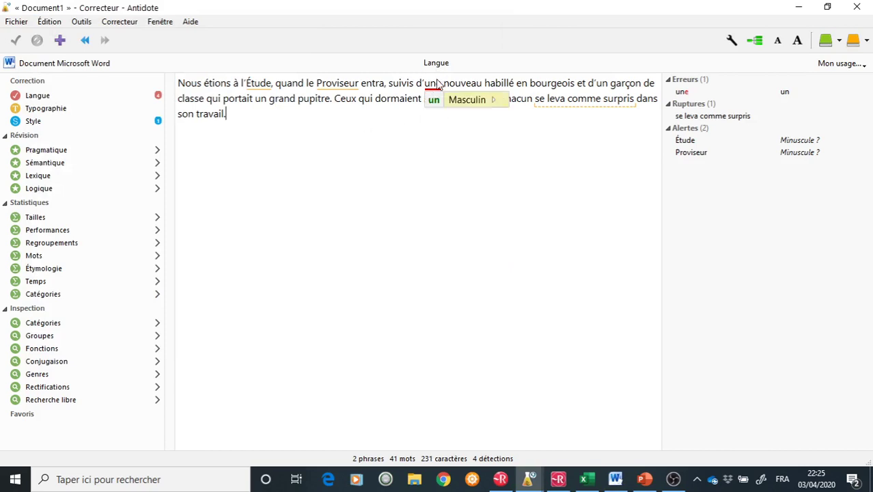
pyautogui.click(434, 100)
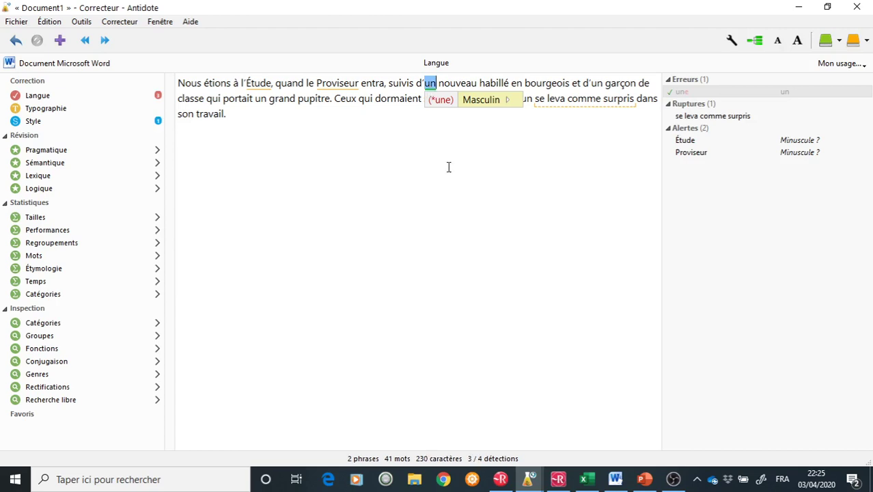
# - Check the corrected paragraph in Word, and examine the corrector's flags on "se leva comme surpris" and "Étude"
pyautogui.click(615, 478)
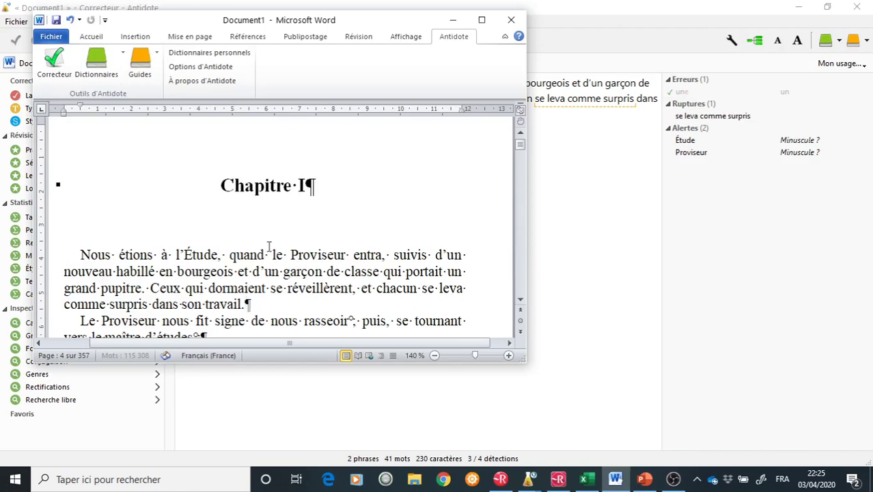
pyautogui.click(626, 278)
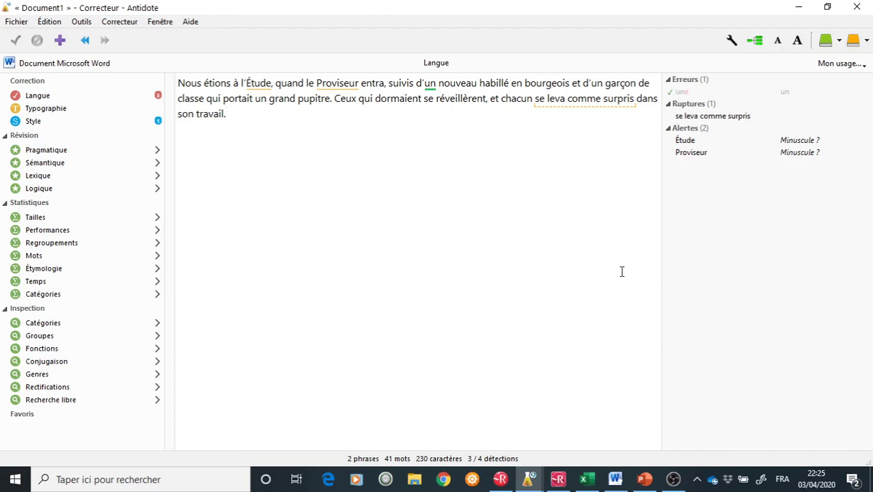
pyautogui.moveTo(560, 103)
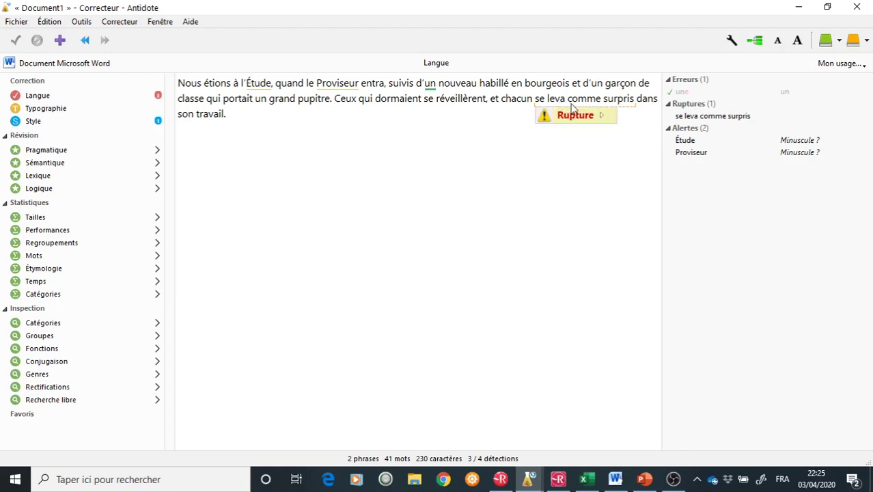
pyautogui.moveTo(258, 84)
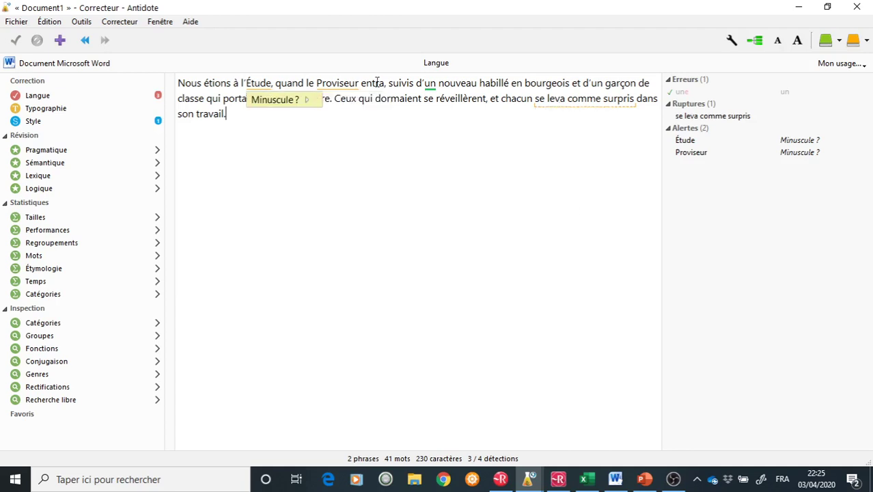